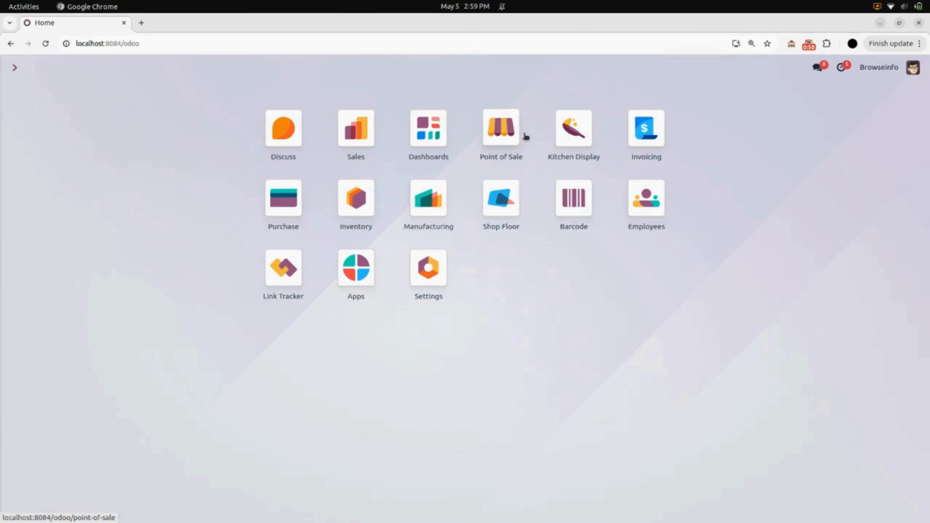
Open Point of Sale's Configuration > Settings page for the Furniture Shop.
left_click(499, 138)
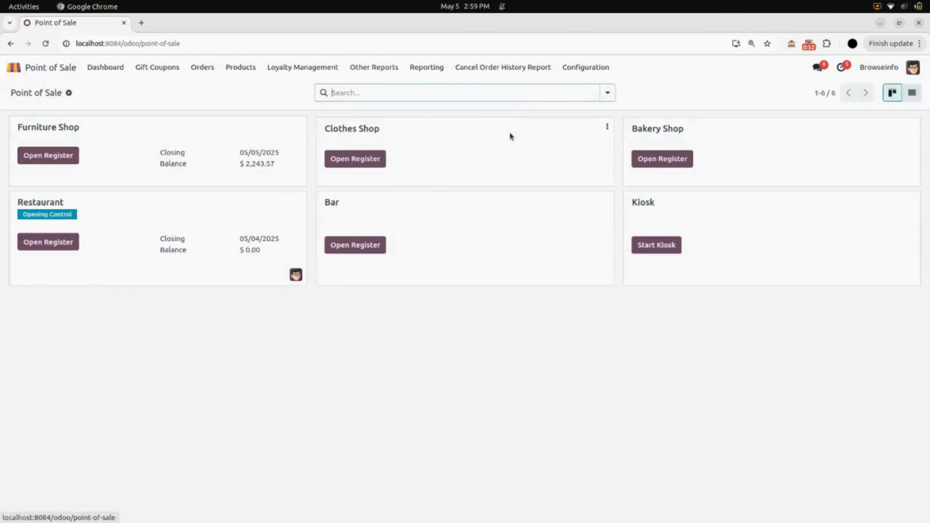
left_click(585, 74)
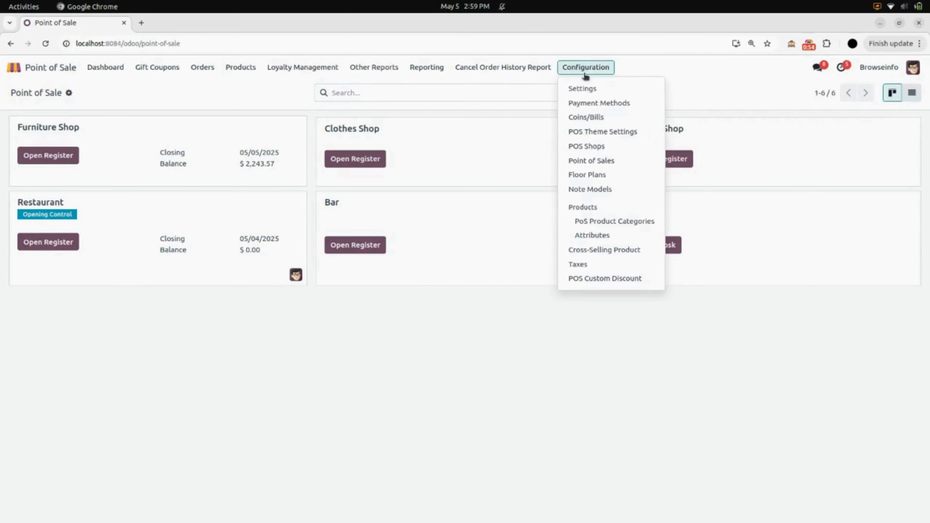
left_click(586, 75)
left_click(587, 72)
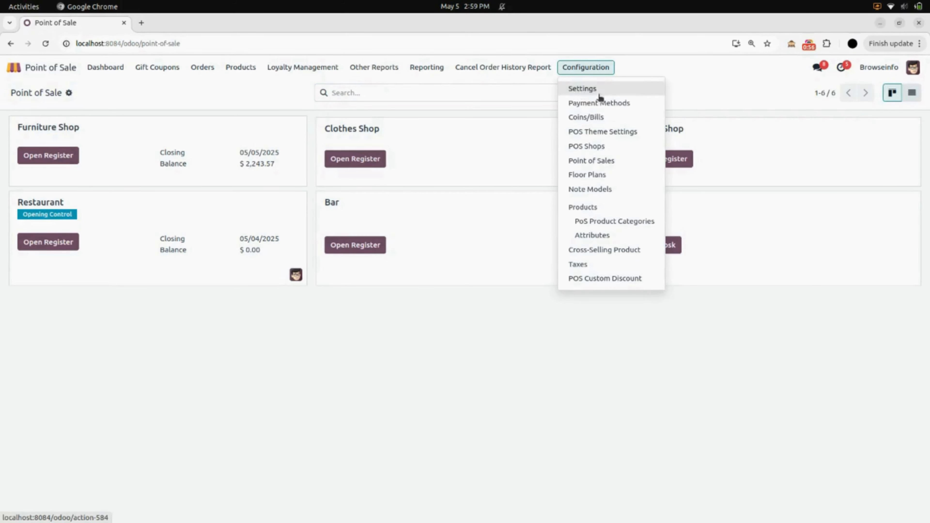
left_click(587, 95)
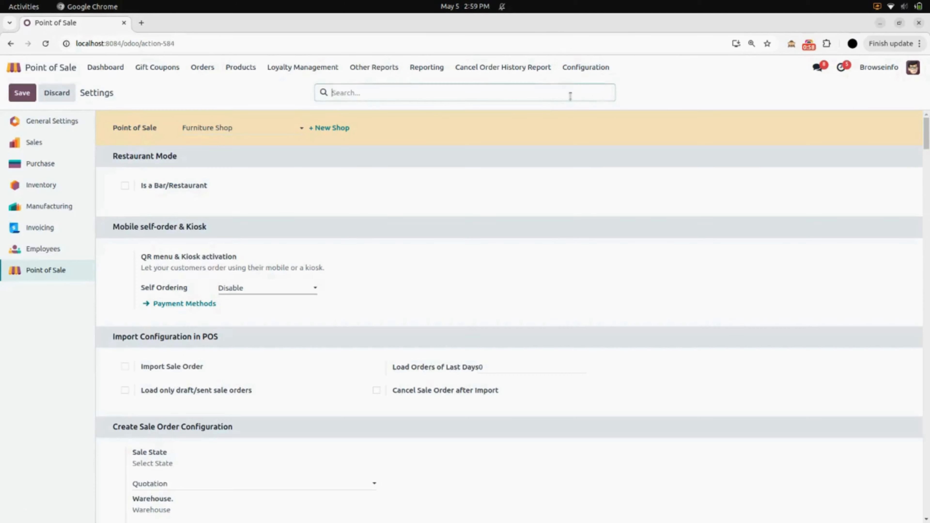
With Furniture Shop selected, tick POS Home Delivery under PoS Interface and save the settings.
left_click(239, 131)
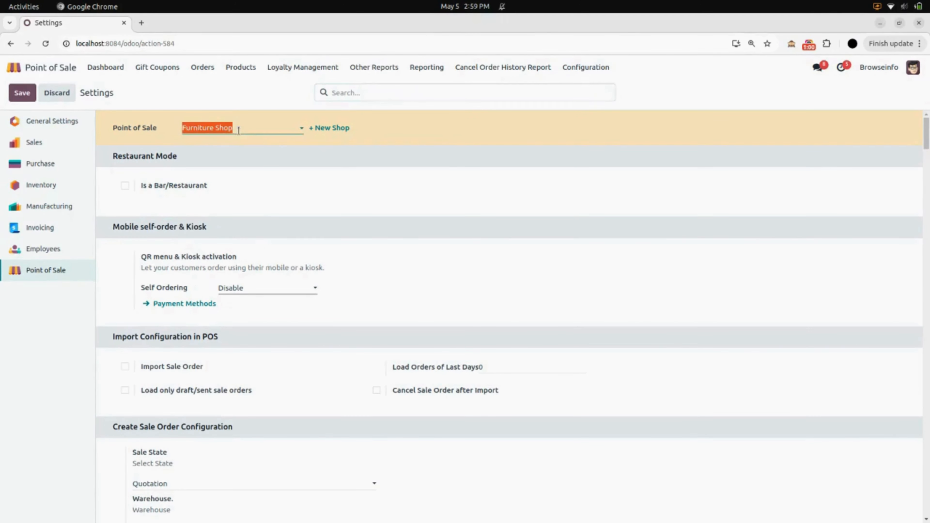
left_click(326, 157)
scroll(326, 157, "down", 20)
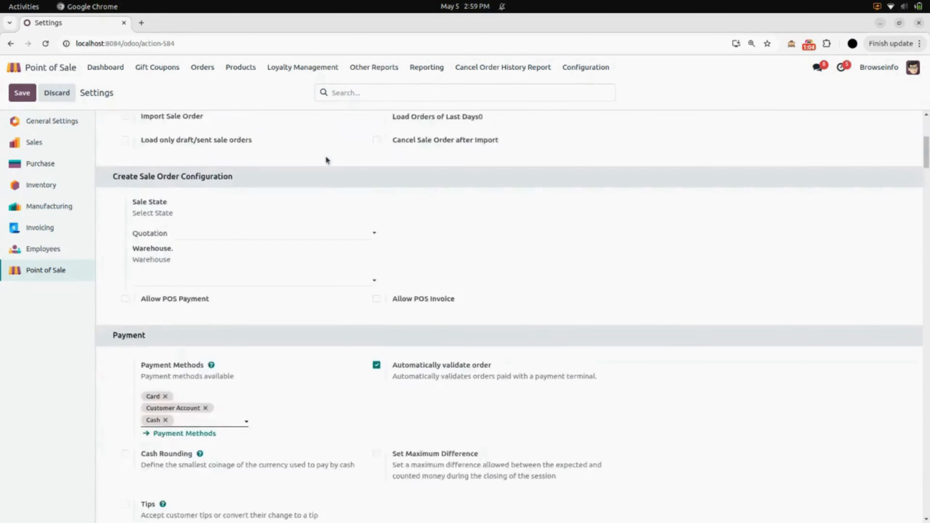
scroll(326, 156, "down", 15)
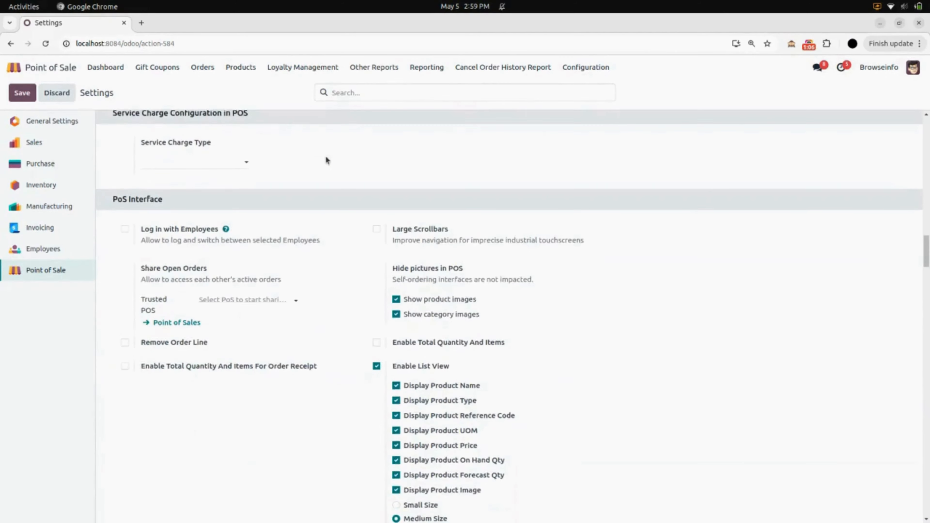
scroll(326, 156, "down", 2)
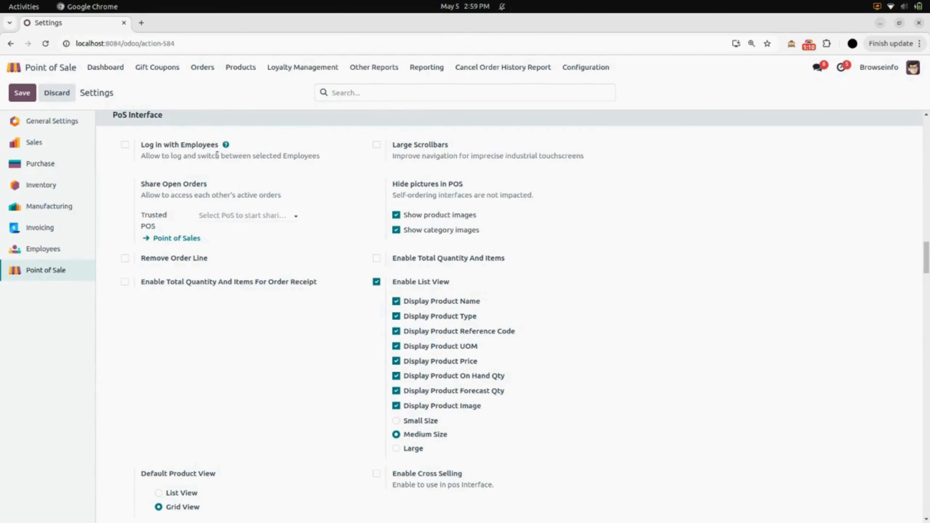
scroll(291, 254, "down", 5)
scroll(292, 257, "down", 3)
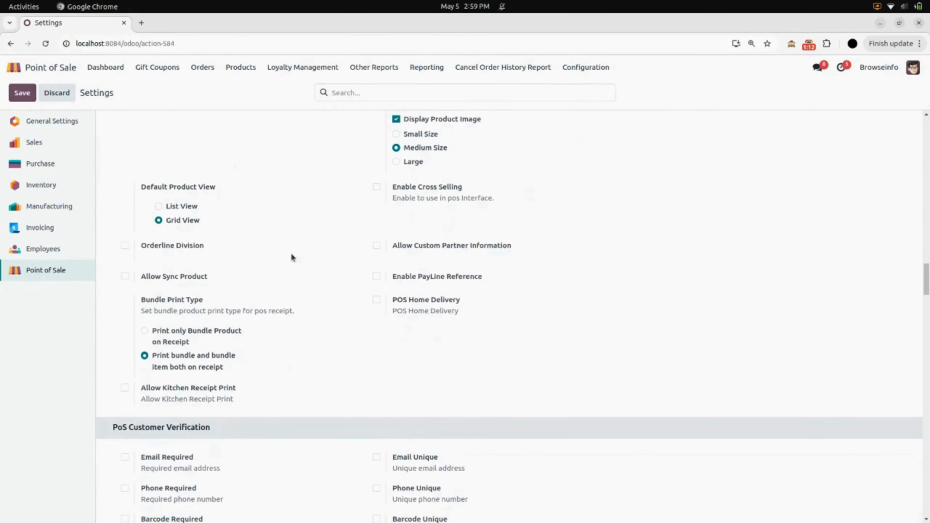
left_click(377, 297)
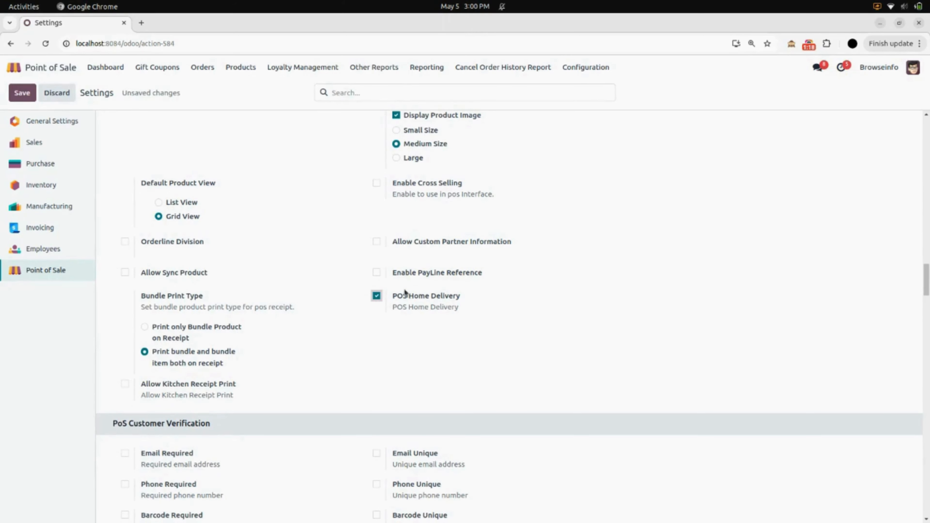
left_click(30, 99)
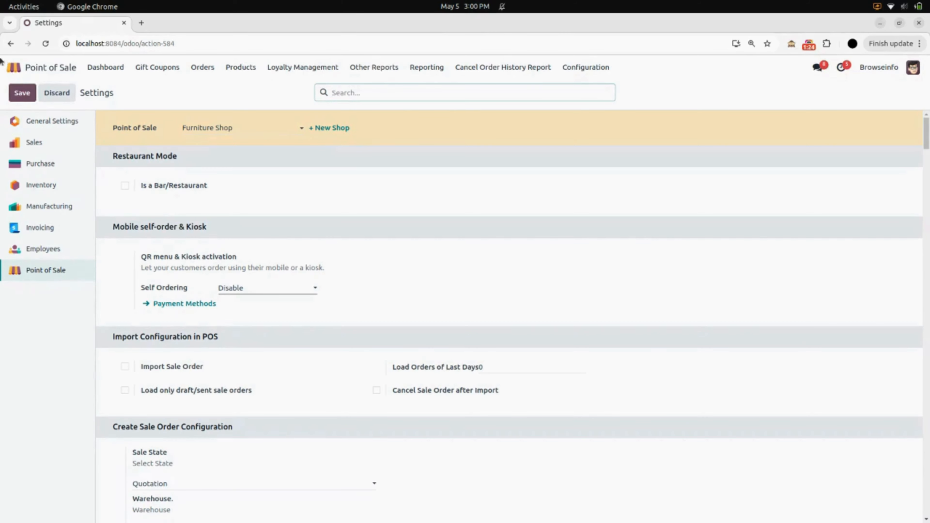
Go to Invoicing > Configuration > Journals and open the Cash (CSH1) journal.
left_click(15, 67)
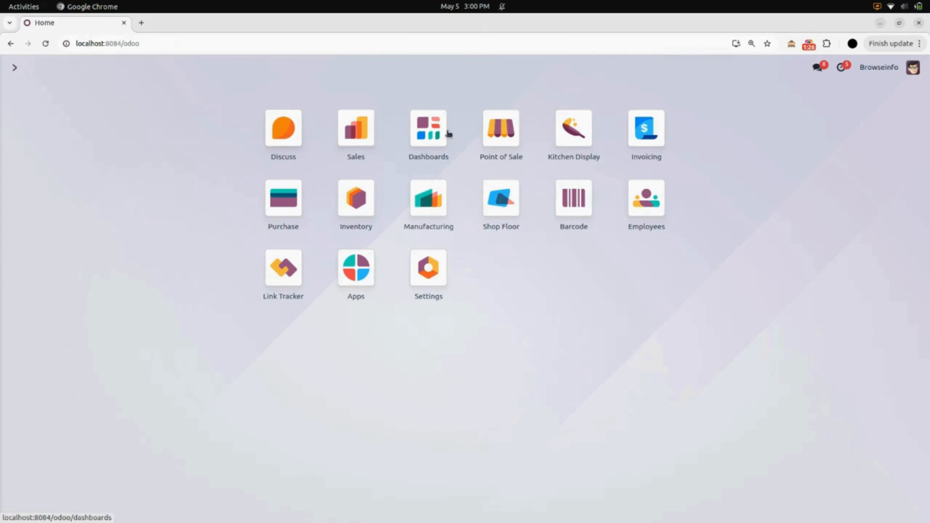
left_click(654, 132)
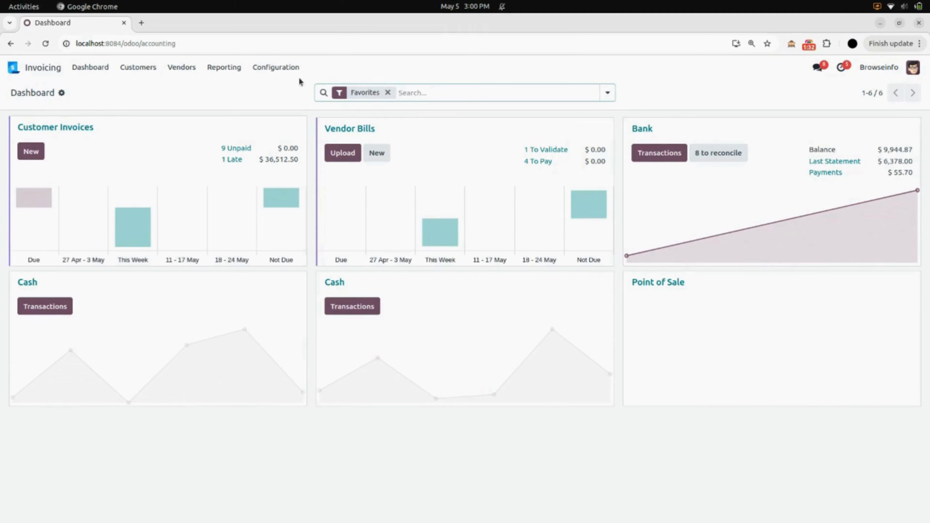
left_click(281, 72)
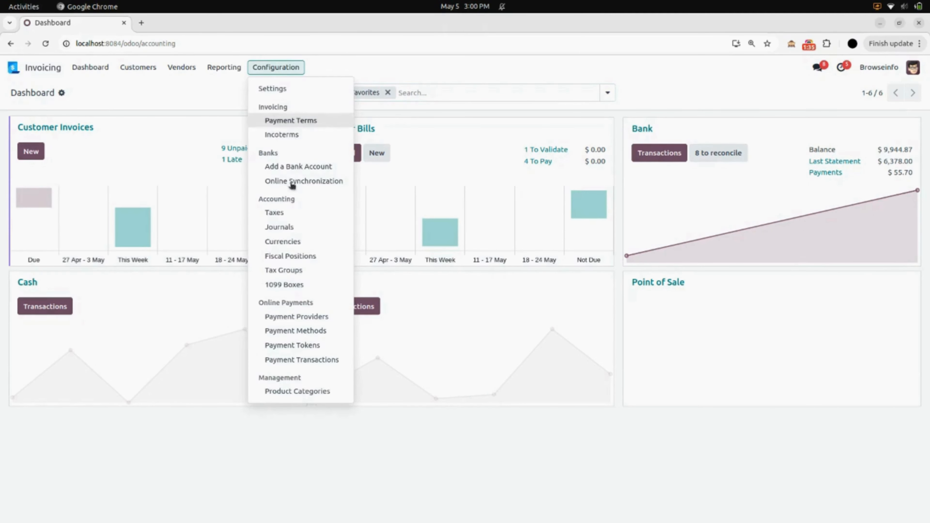
left_click(281, 229)
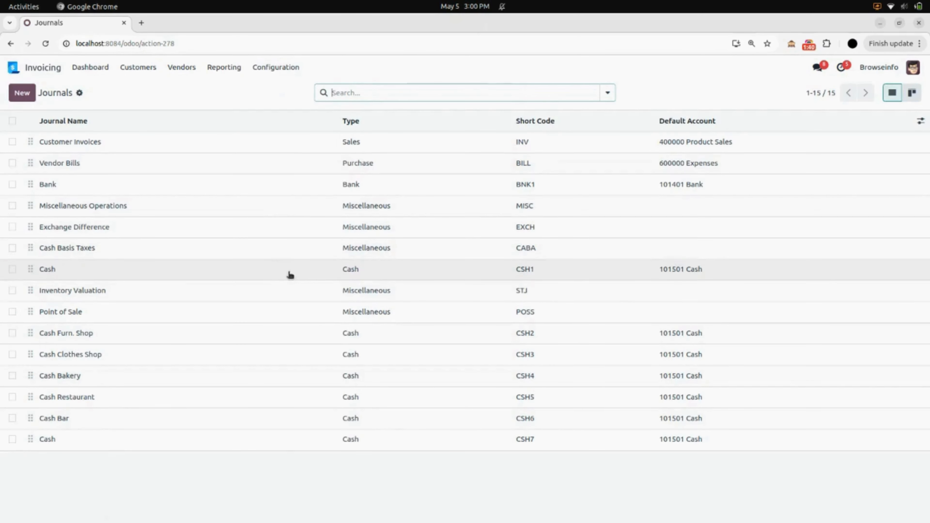
left_click(142, 274)
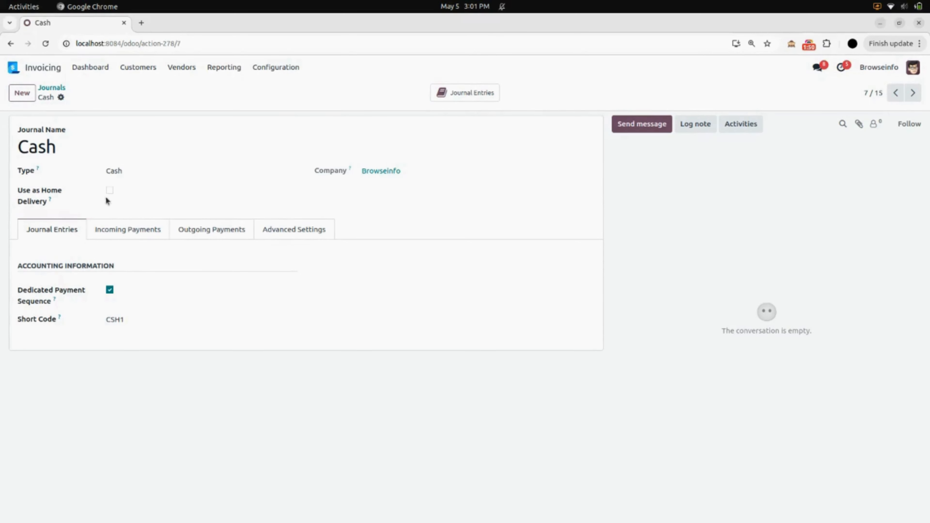
Tick Use as Home Delivery on the Cash journal, save it, and return to the home menu.
left_click(111, 191)
left_click(111, 191)
left_click(111, 191)
left_click(79, 98)
left_click(55, 68)
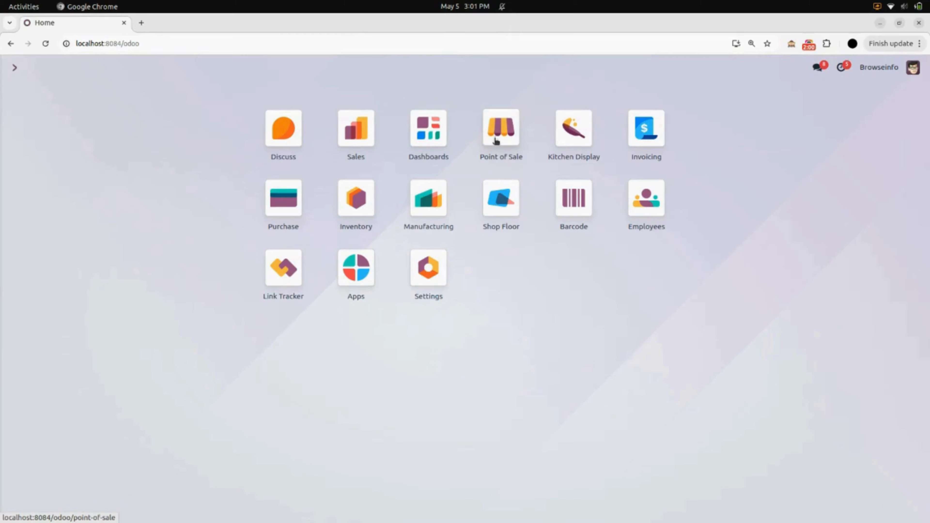
Open the Furniture Shop register in Point of Sale and confirm the opening cash.
left_click(501, 141)
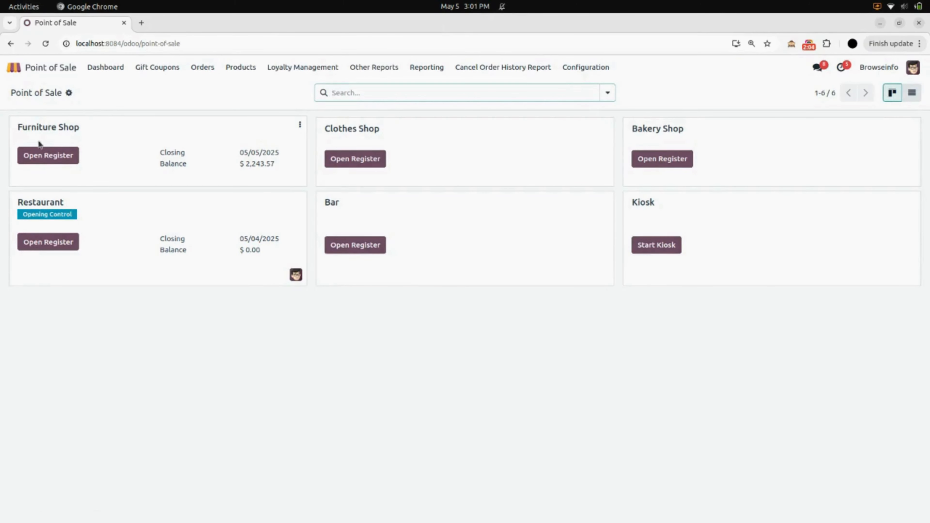
left_click(46, 157)
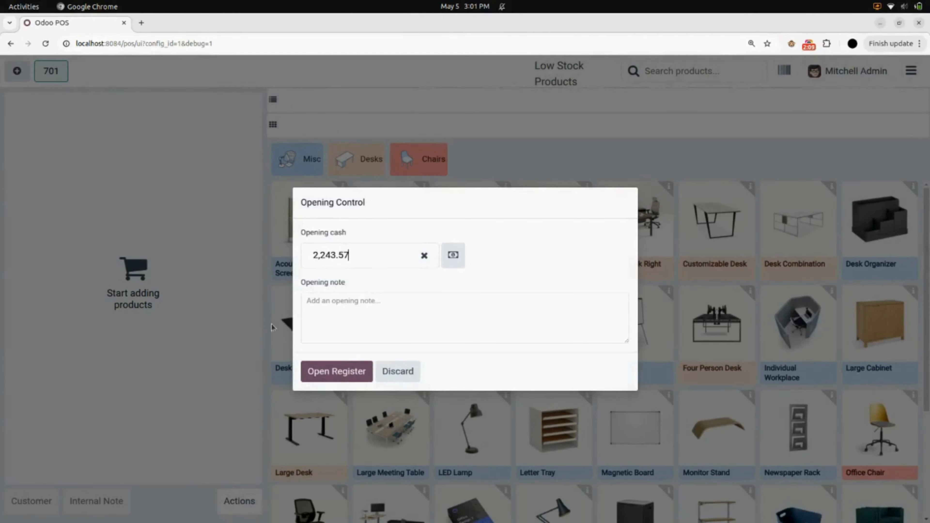
left_click(325, 371)
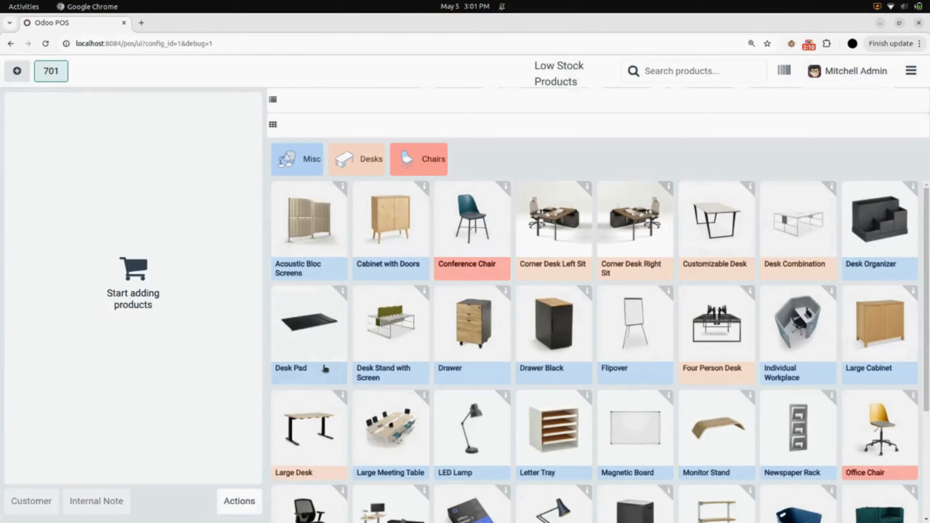
Add Acoustic Bloc Screens (Wood), Desk Stand with Screen and a Steel-leg Conference Chair to the order.
left_click(320, 256)
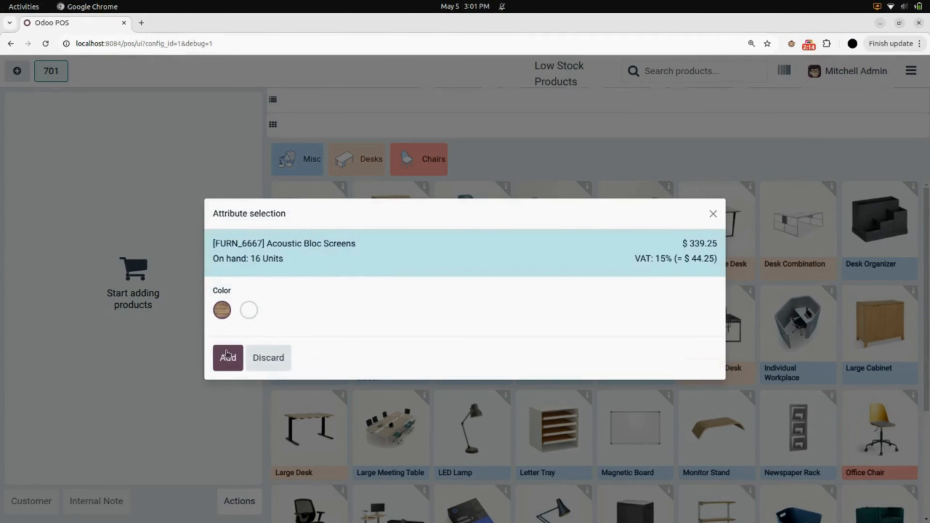
left_click(224, 360)
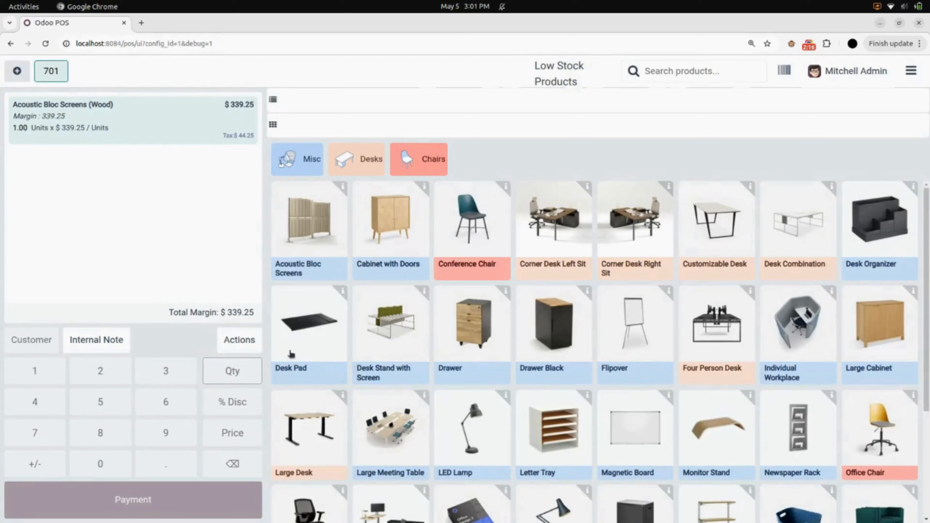
left_click(416, 354)
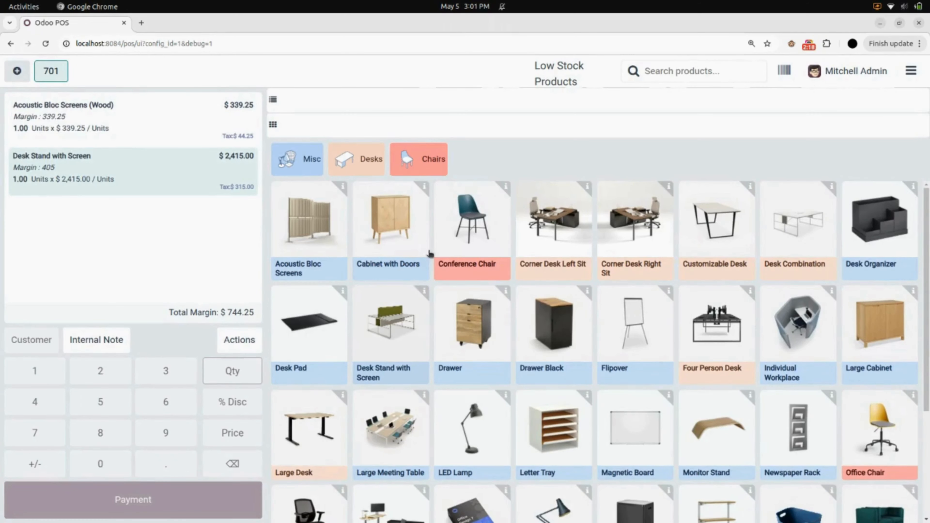
left_click(467, 244)
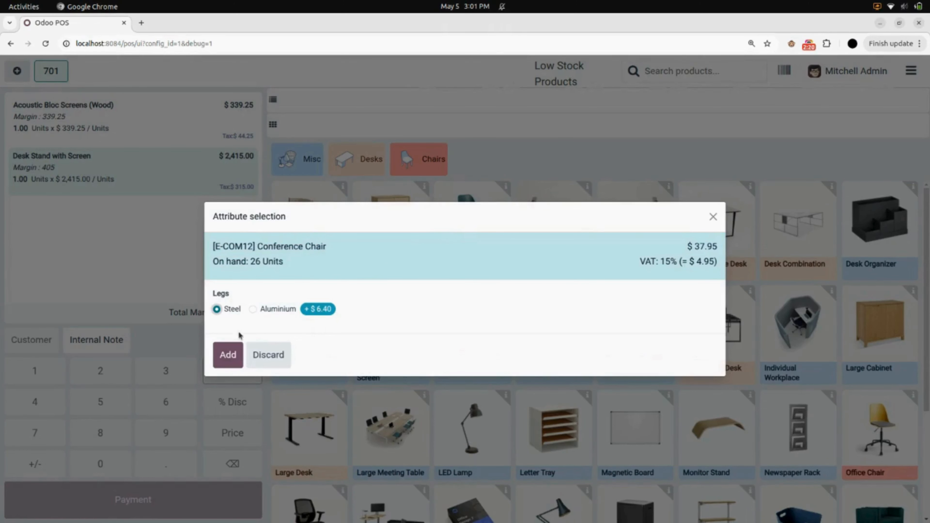
left_click(226, 356)
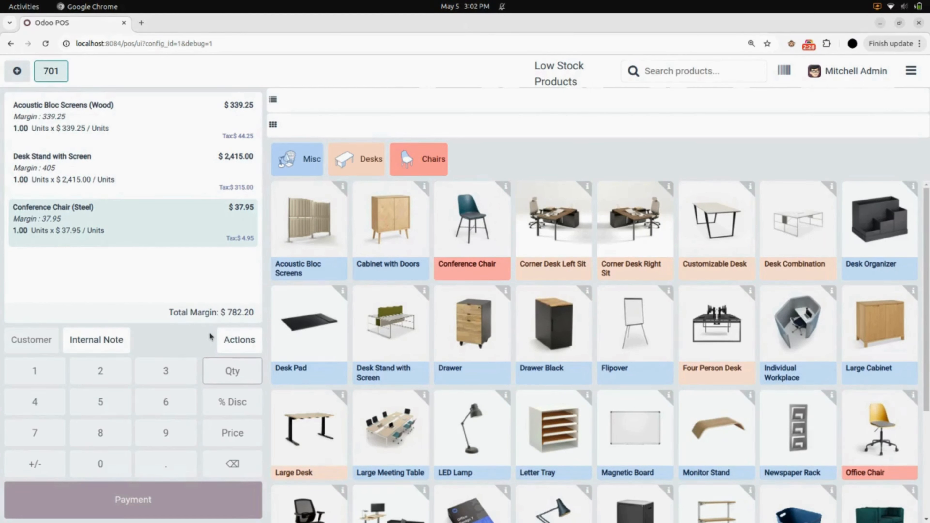
left_click(227, 336)
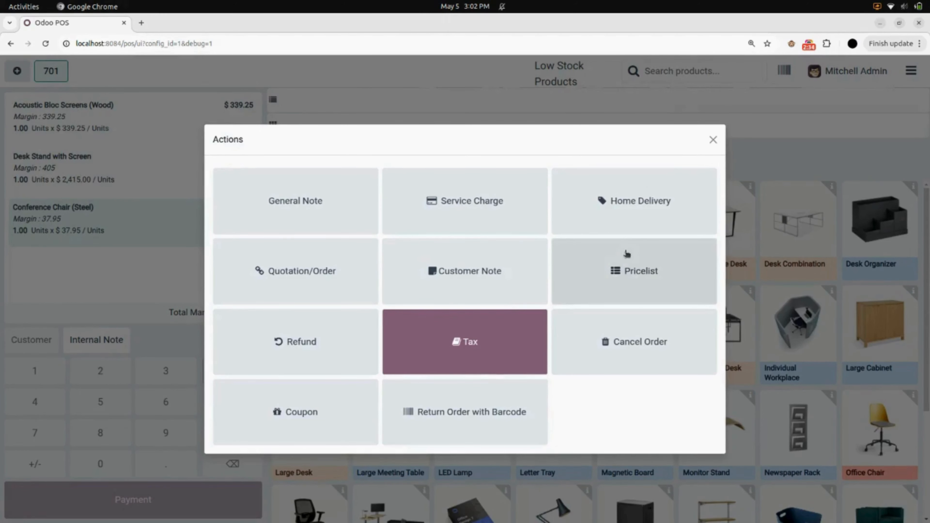
Assign a customer to the order, then start a Home Delivery order from Actions.
left_click(606, 211)
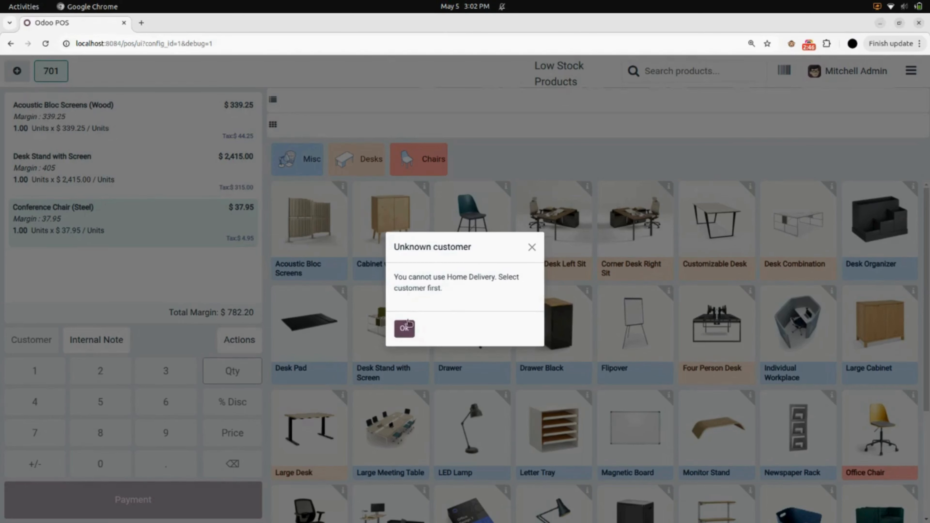
left_click(405, 328)
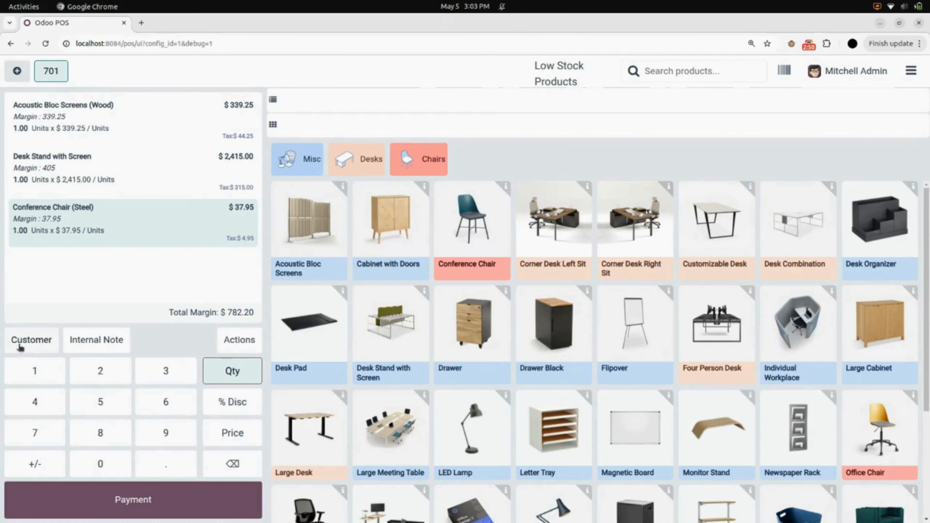
left_click(34, 339)
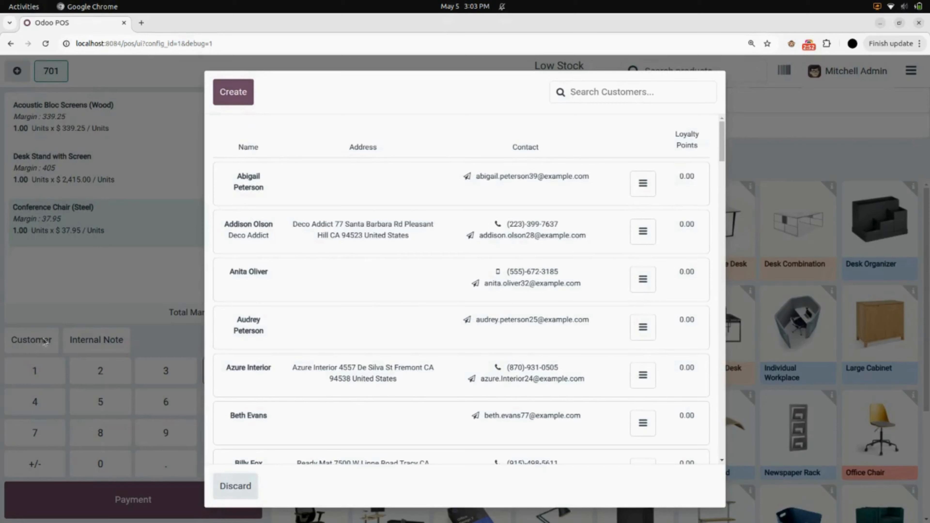
left_click(250, 288)
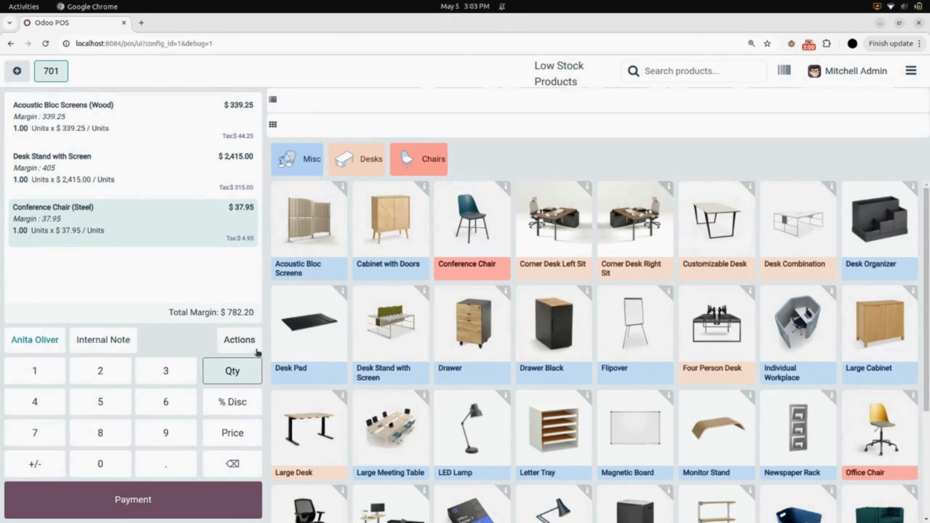
left_click(238, 344)
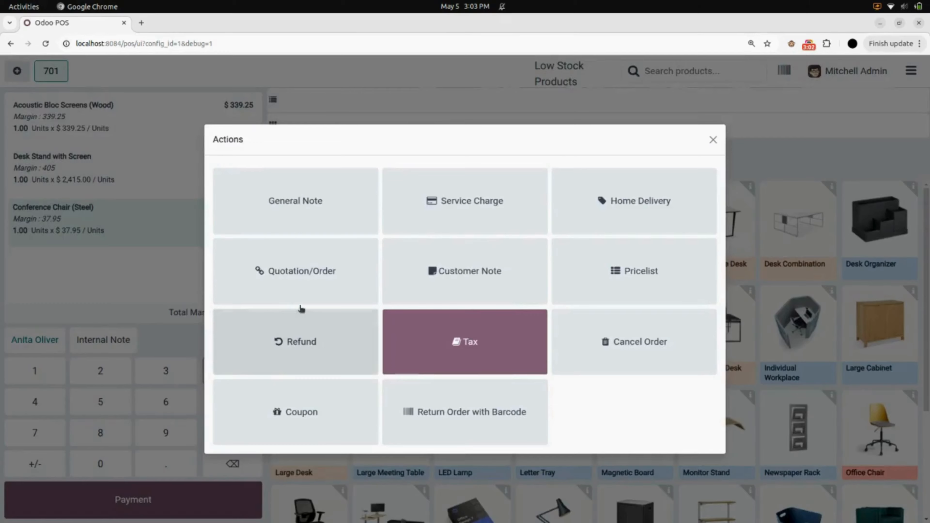
left_click(587, 221)
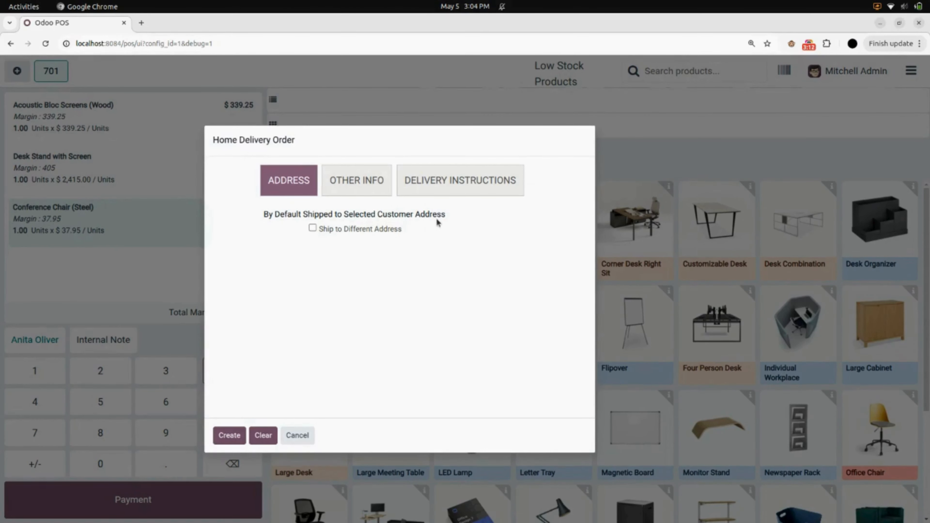
Tick Ship to Different Address and enter the recipient's name, mobile number and e-mail.
left_click(313, 228)
left_click(312, 228)
left_click(328, 243)
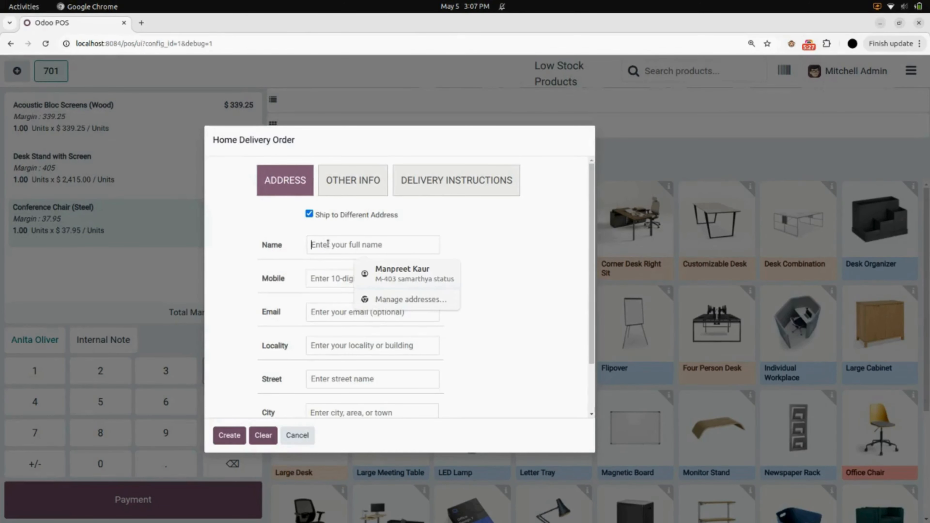
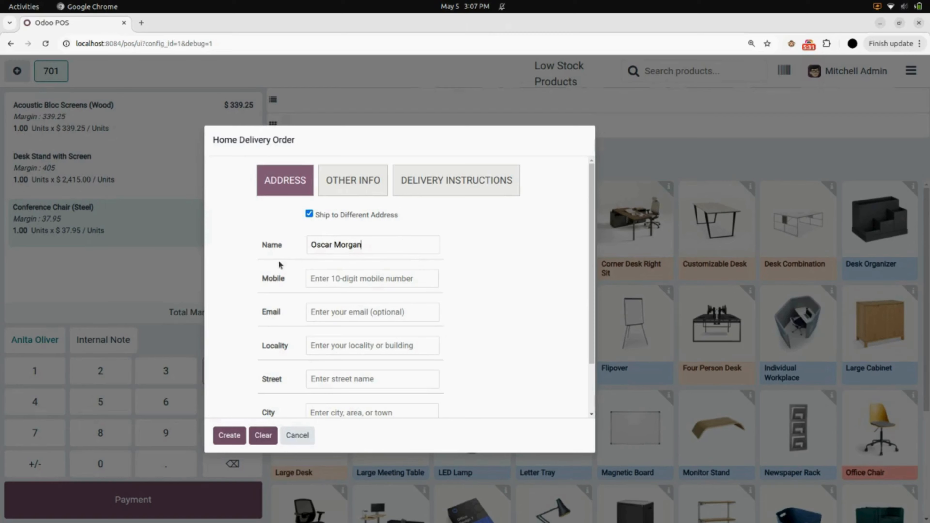
left_click(332, 279)
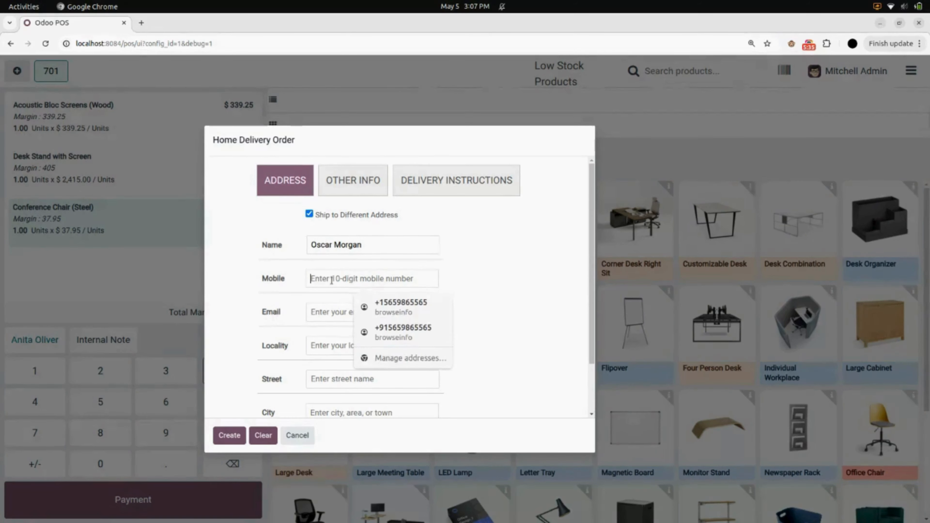
type("9874563")
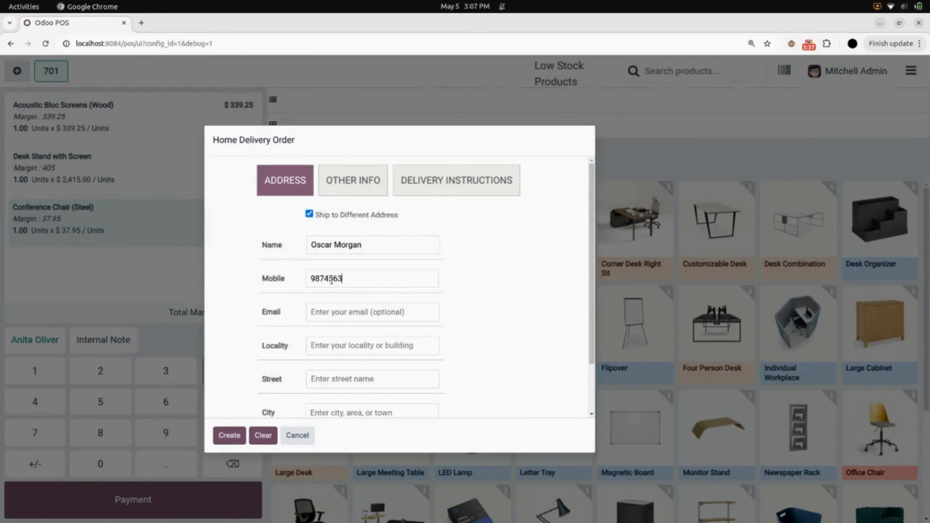
type("21")
type("mo")
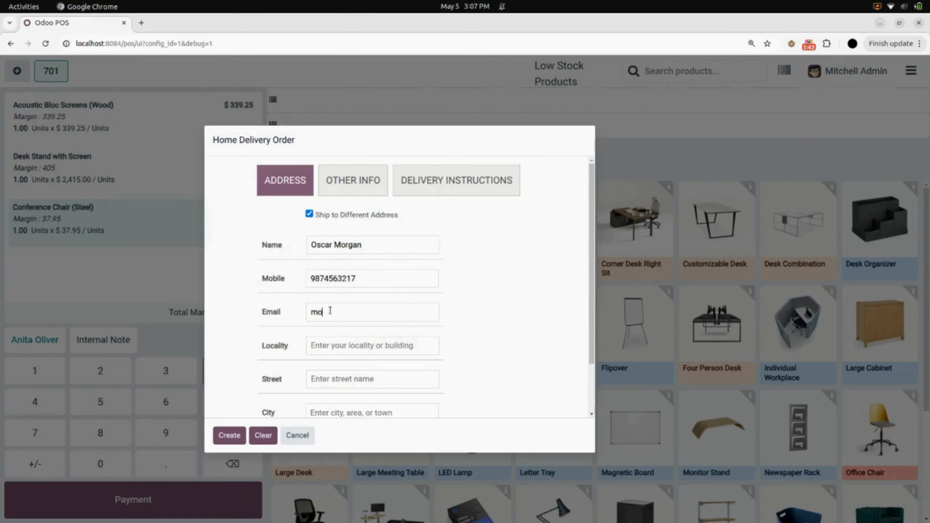
type("rgan@test.com")
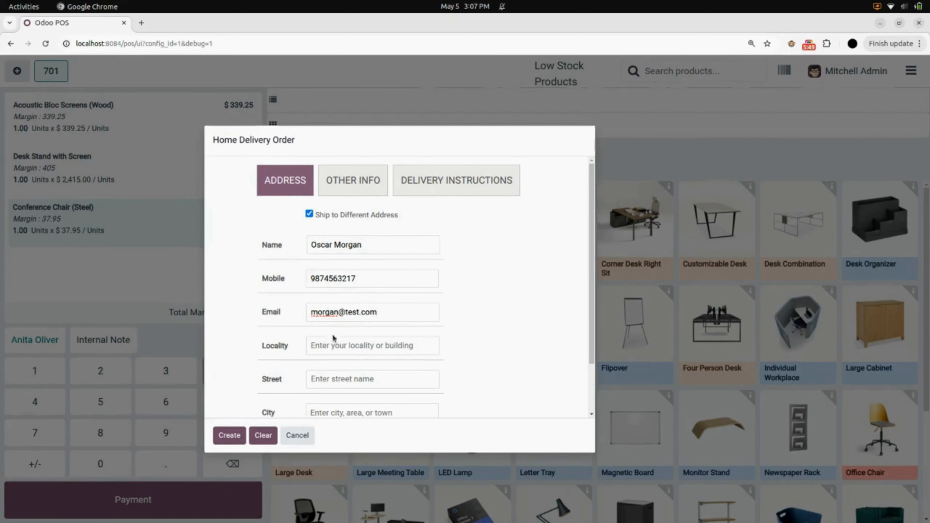
Fill in the delivery locality and street.
left_click(334, 350)
type("Ahmedaba")
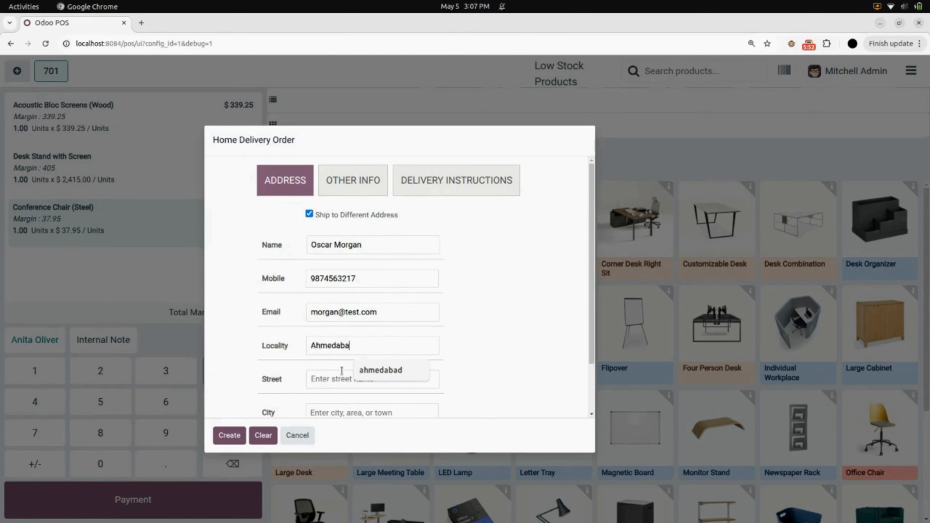
left_click(343, 378)
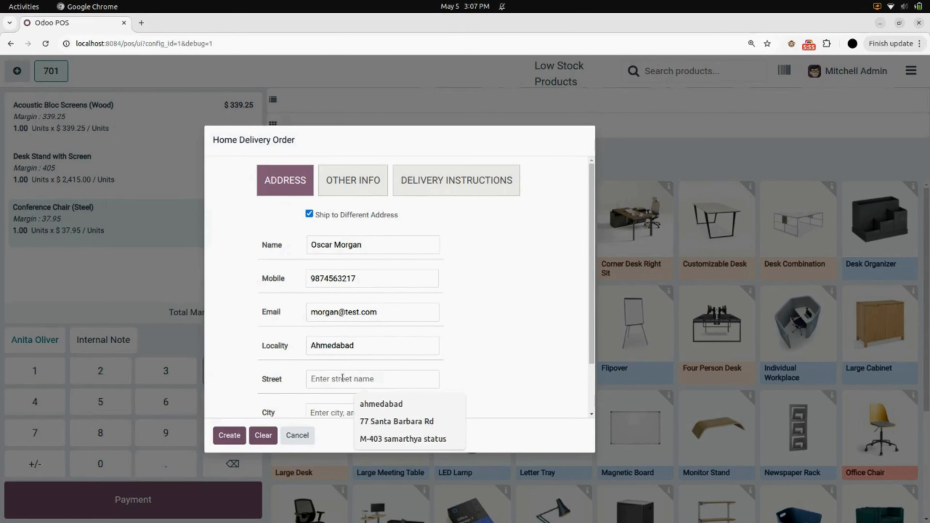
type("Makarba")
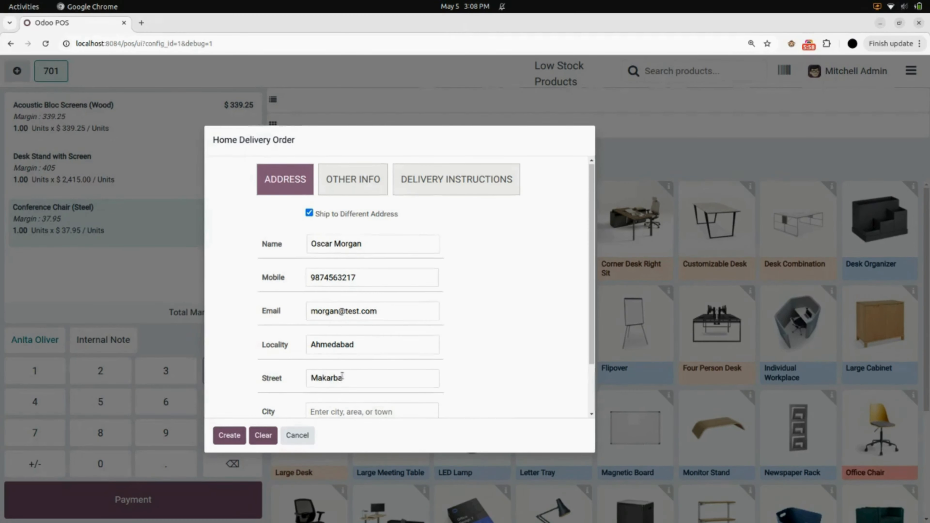
scroll(343, 377, "down", 2)
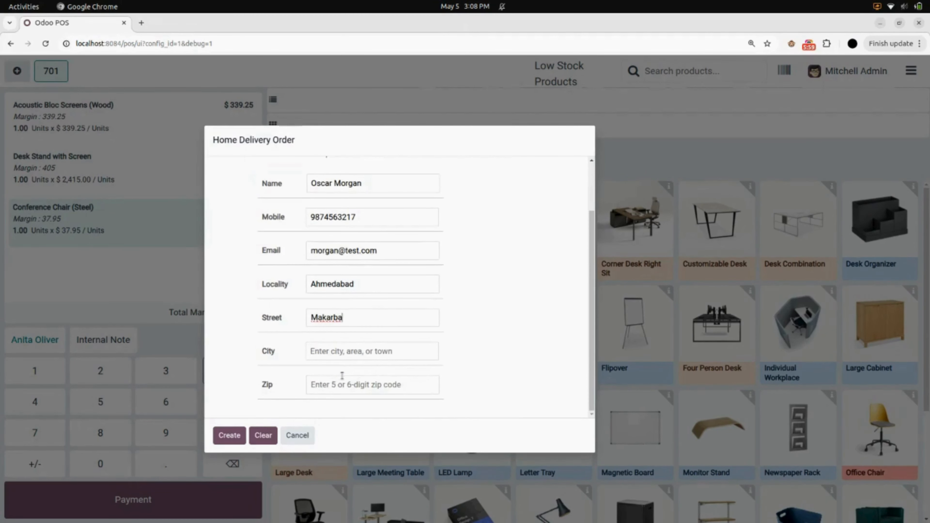
Correct the locality value, then fill in the delivery city and zip code.
left_click(337, 355)
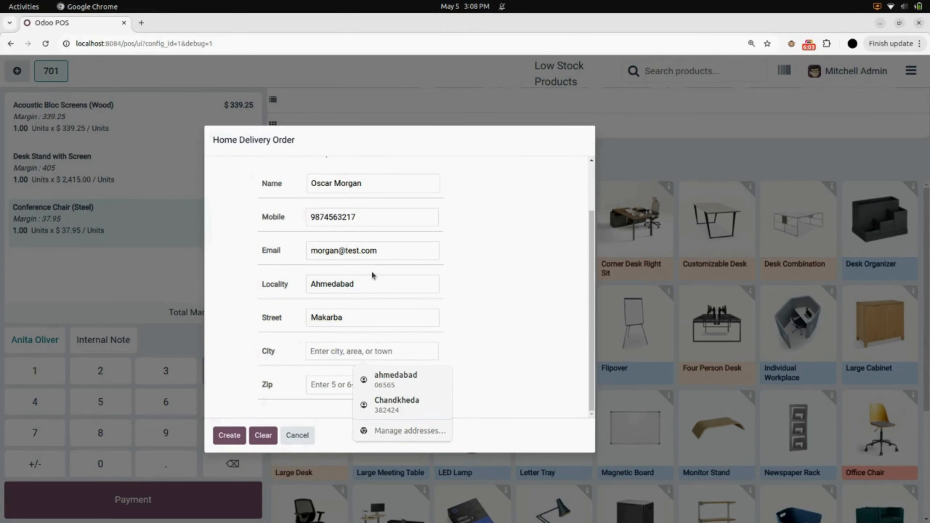
right_click(375, 285)
left_click(376, 285)
right_click(375, 285)
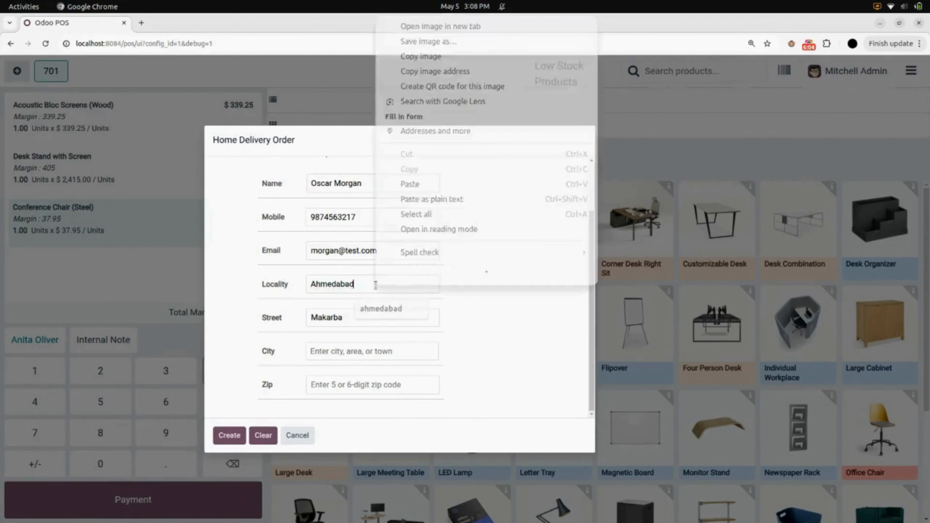
double_click(375, 285)
type("21")
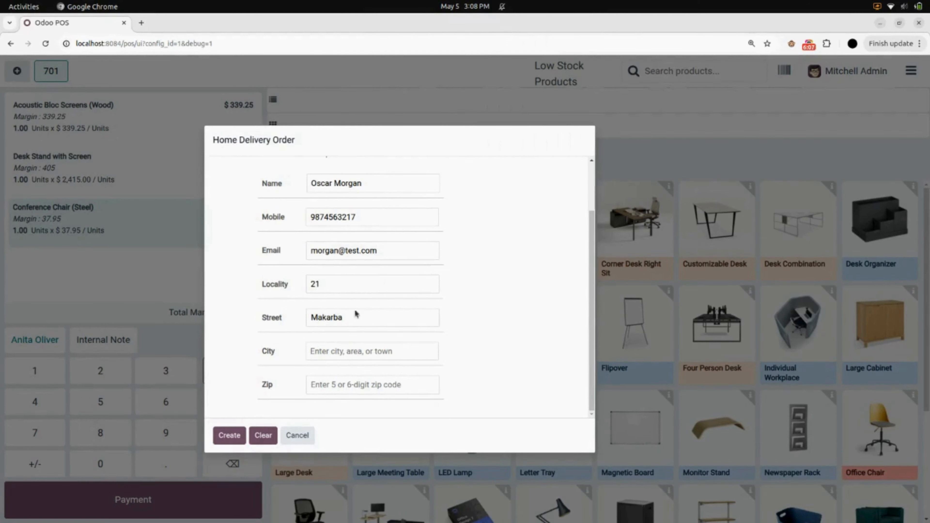
left_click(343, 351)
type("Ahme")
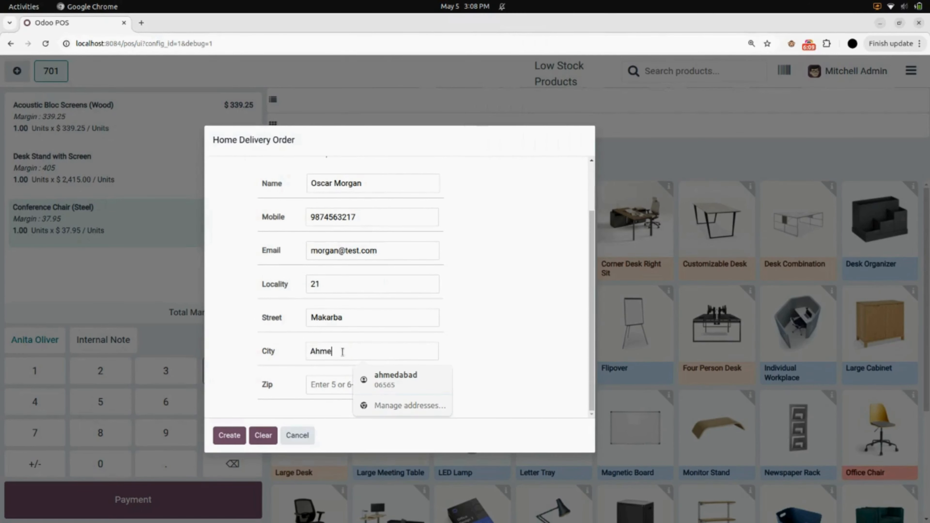
type("dabad")
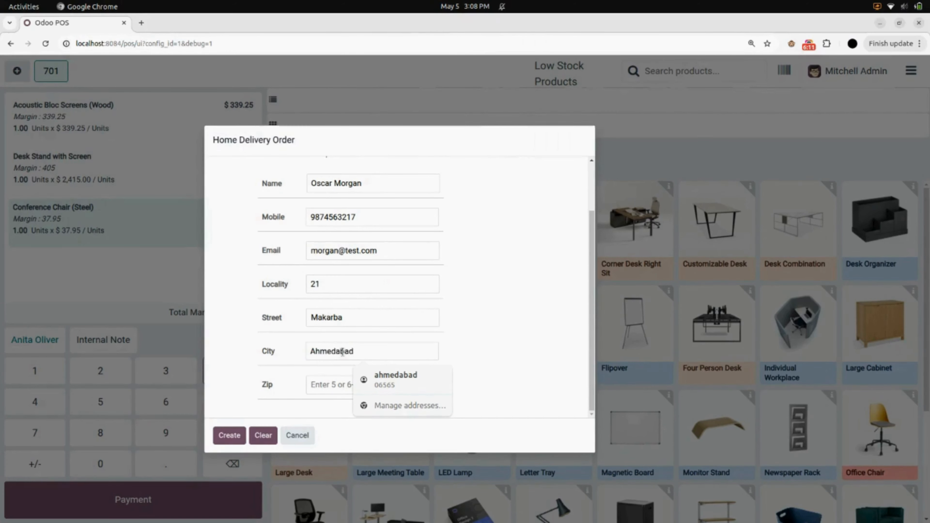
left_click(326, 386)
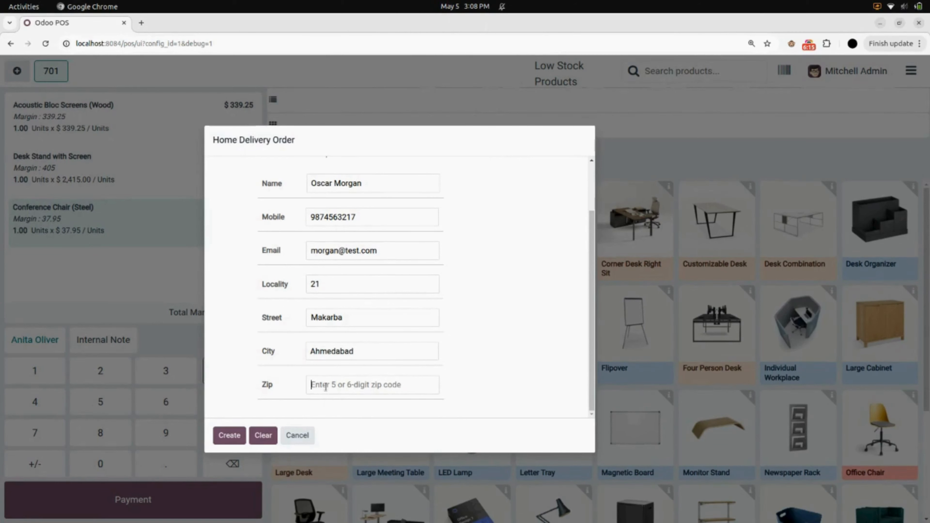
type("380051")
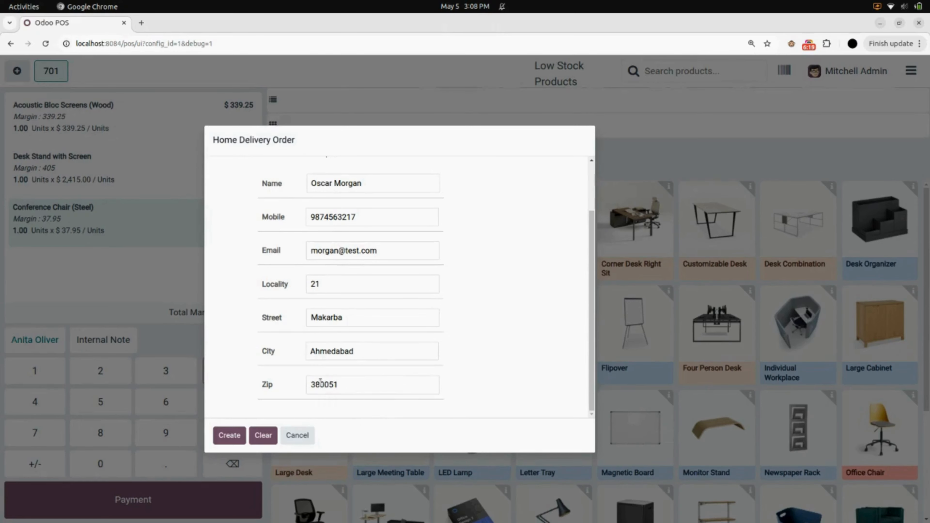
scroll(321, 382, "up", 3)
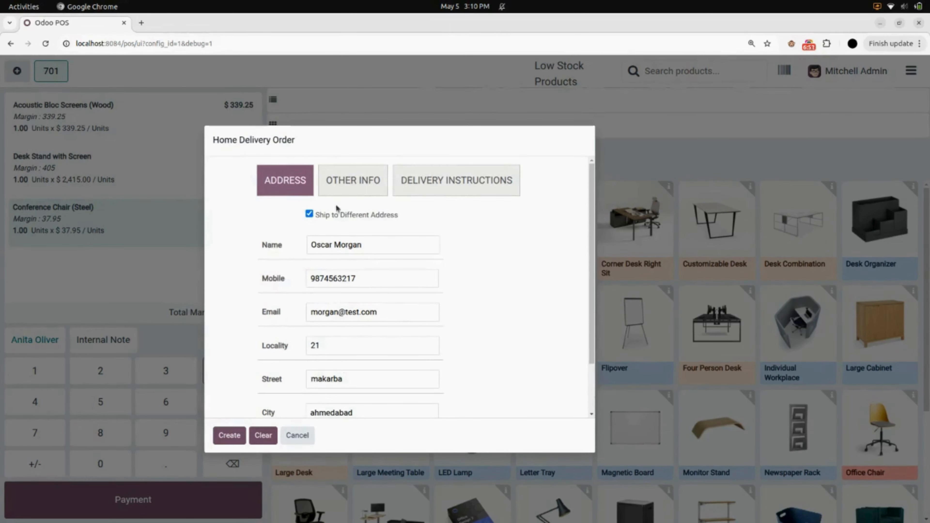
On Other Info, keep admin as delivery person and 07/05/2025 as the delivery date.
left_click(353, 179)
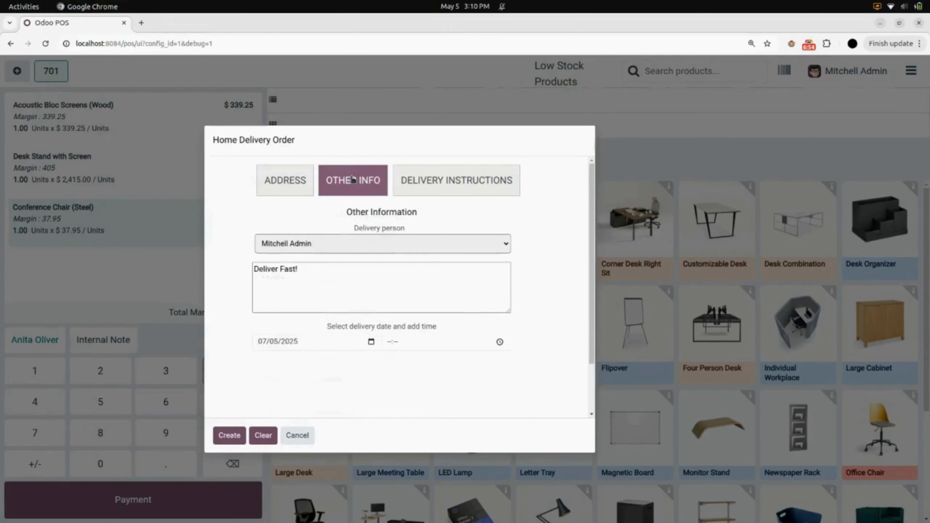
left_click(331, 251)
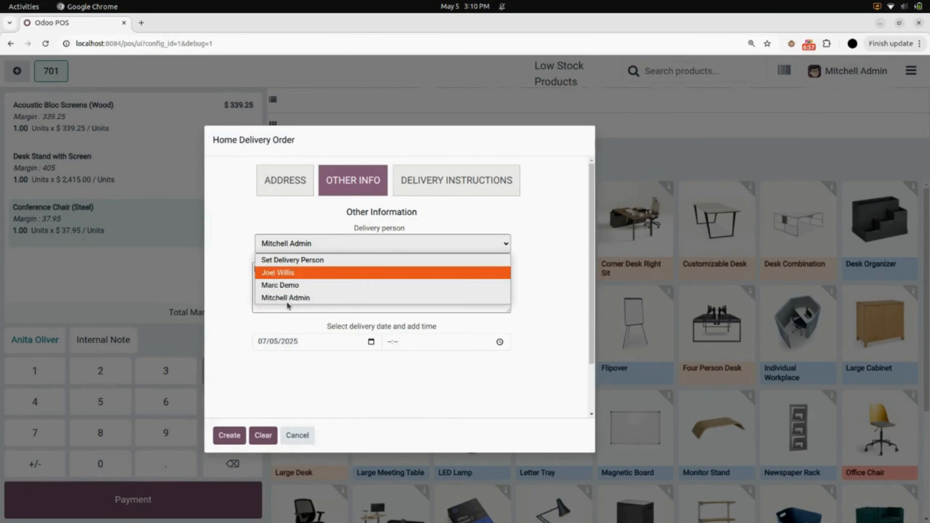
left_click(310, 299)
left_click(263, 250)
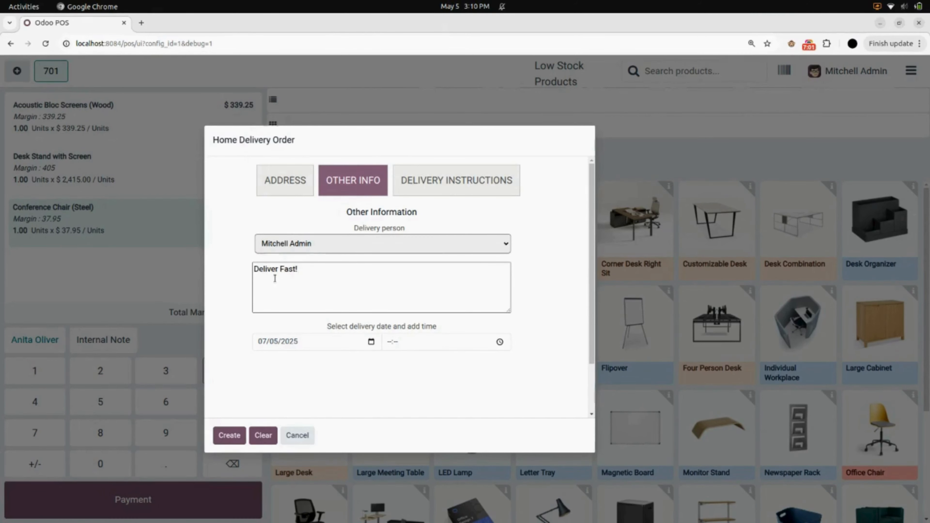
left_click(312, 273)
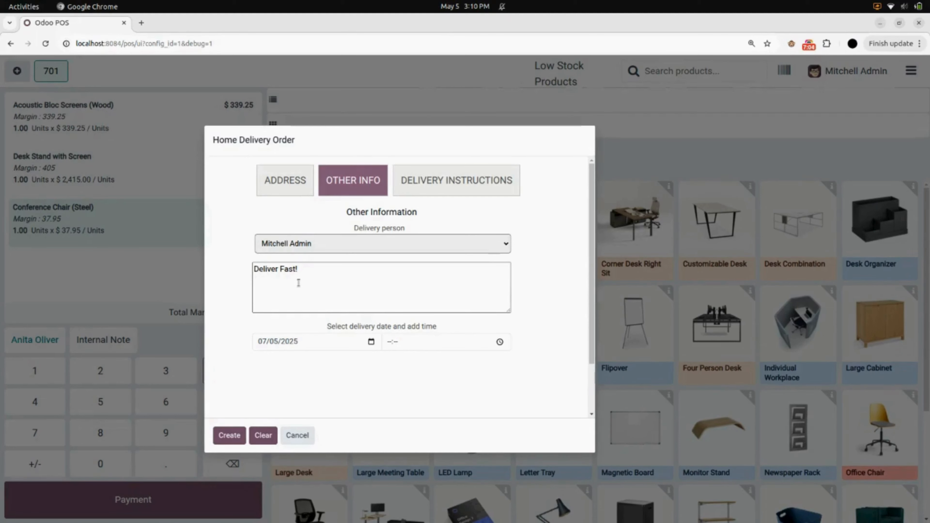
left_click(371, 343)
left_click(297, 419)
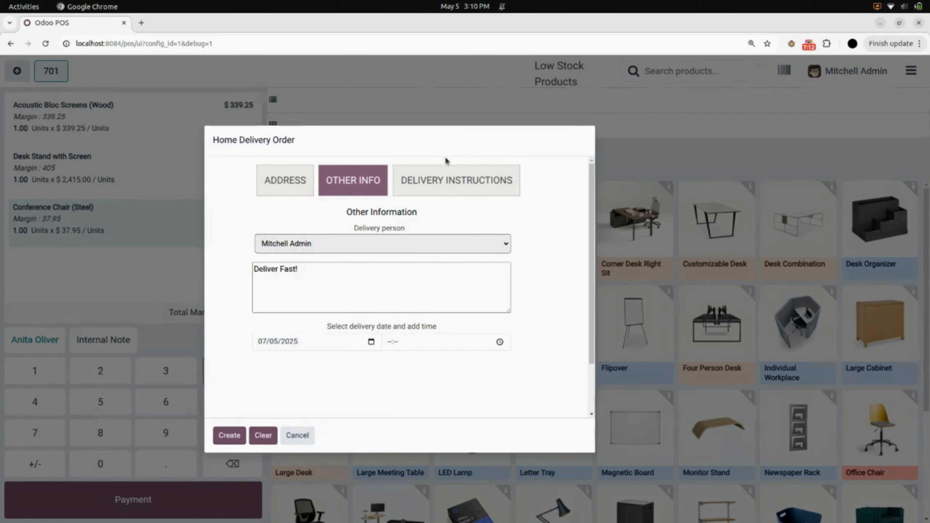
Choose 'Leave with guard' as the delivery note and create the home delivery order.
left_click(458, 183)
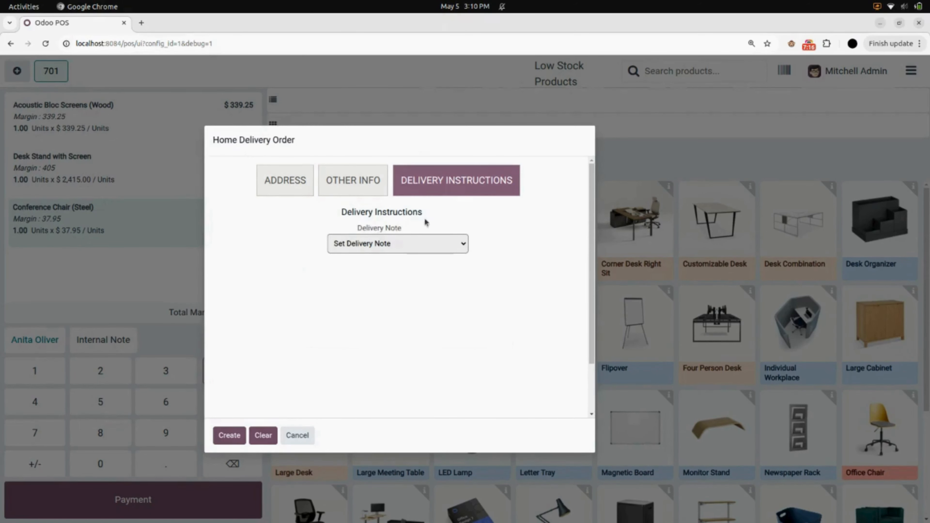
left_click(384, 249)
left_click(385, 251)
left_click(384, 251)
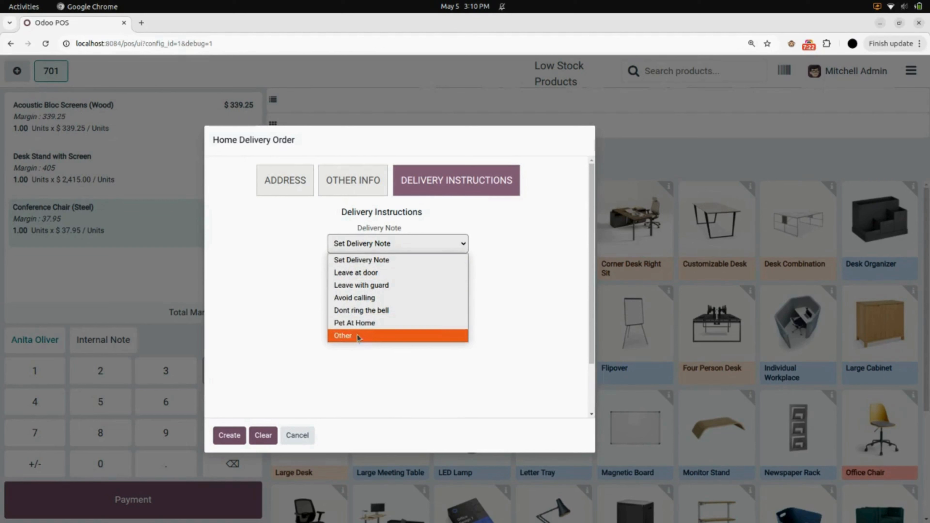
left_click(380, 288)
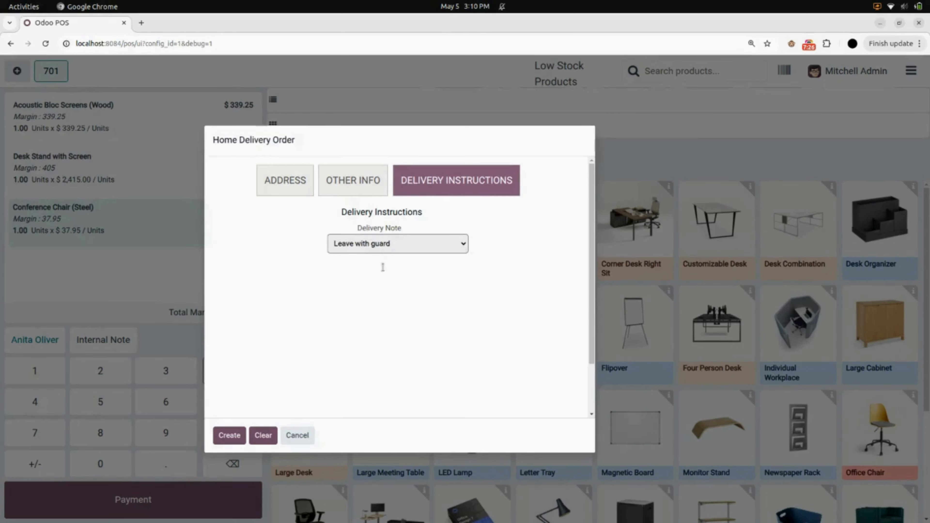
left_click(228, 438)
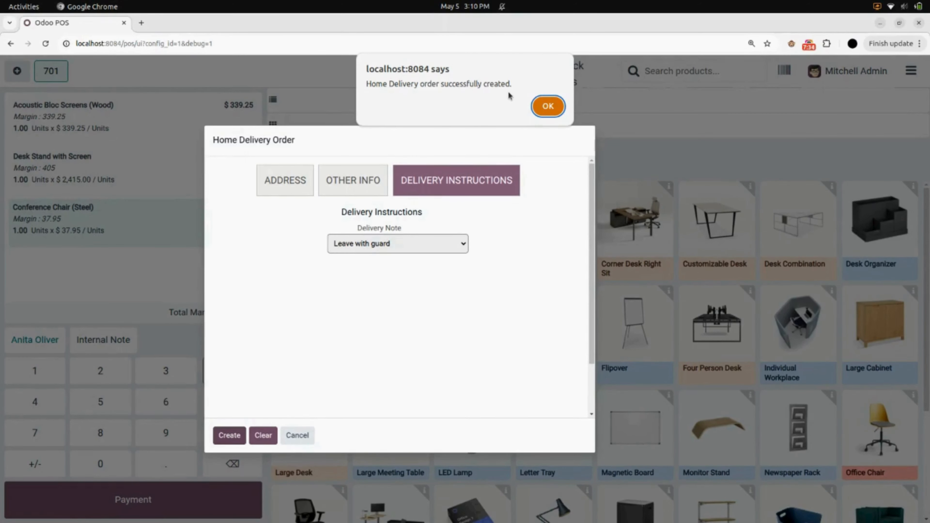
left_click(548, 107)
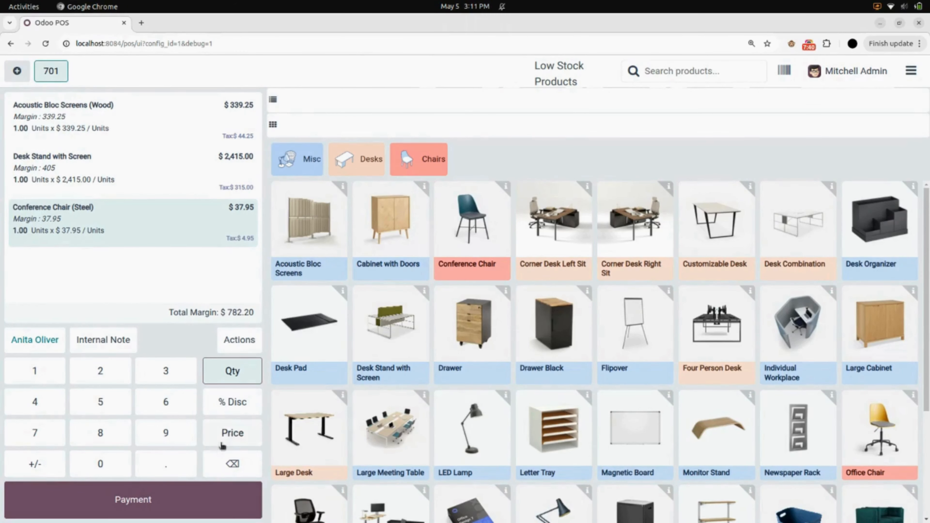
Attempt to remove and add products, dismissing each home-delivery warning, then proceed to Payment.
left_click(224, 459)
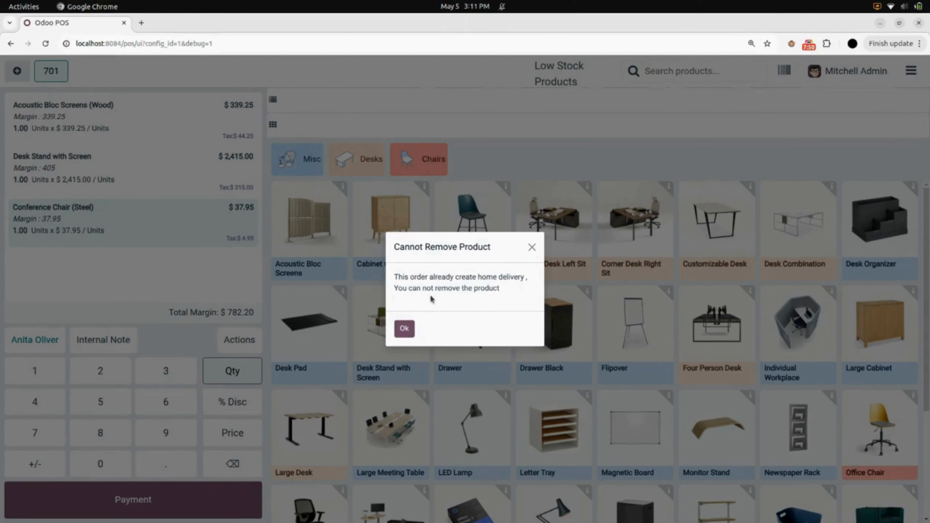
left_click(405, 329)
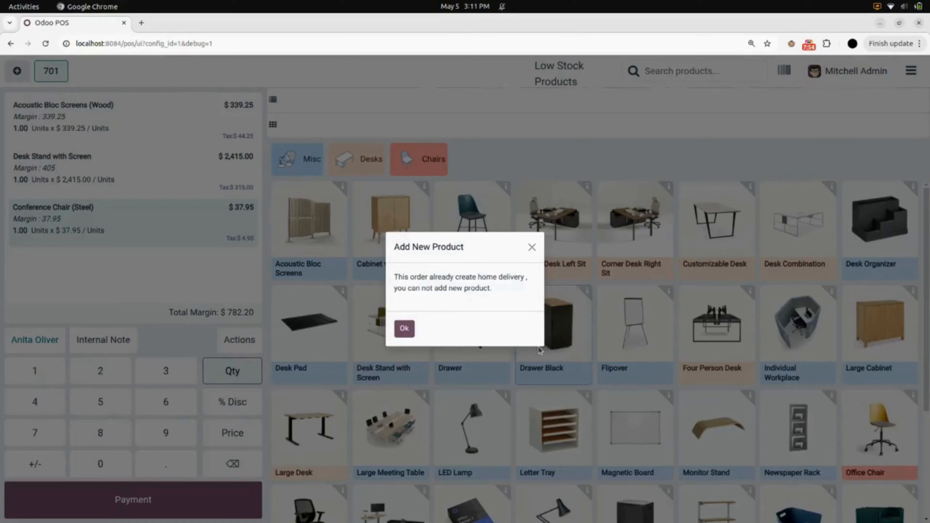
left_click(540, 351)
left_click(406, 329)
left_click(413, 328)
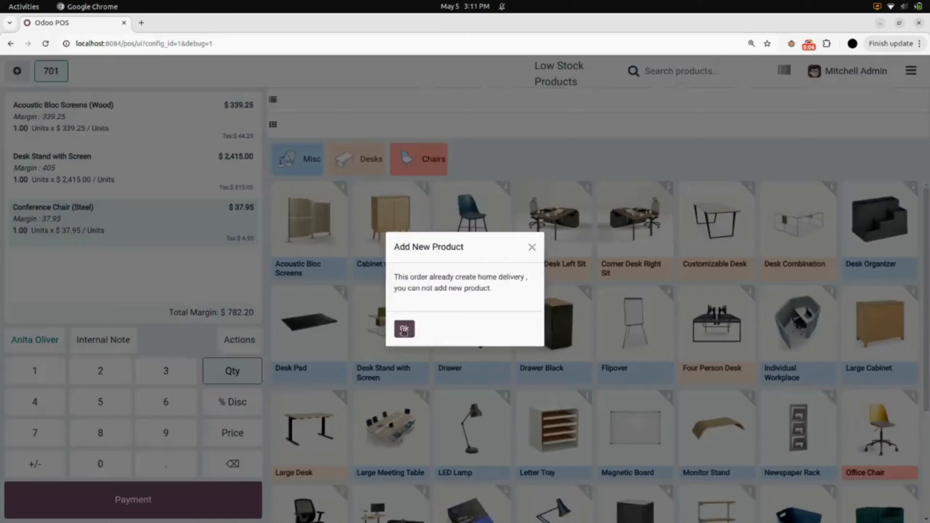
left_click(405, 328)
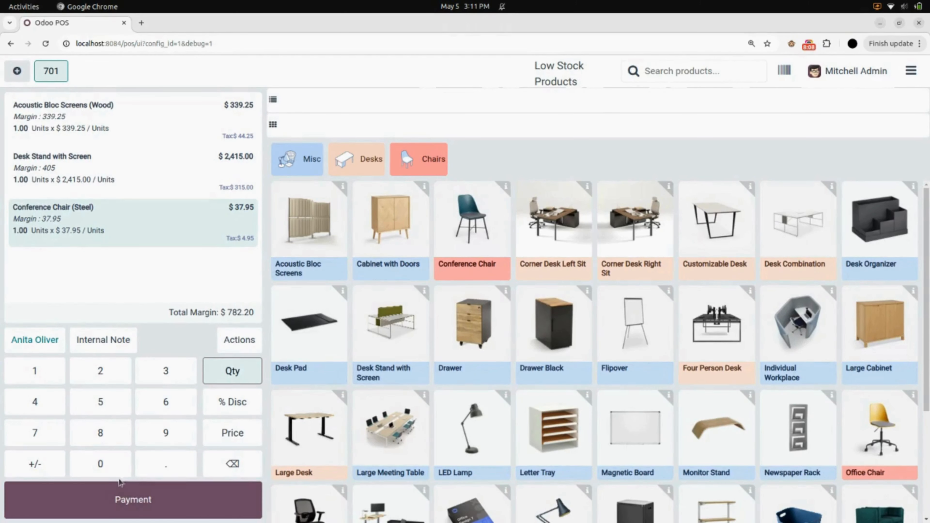
left_click(137, 507)
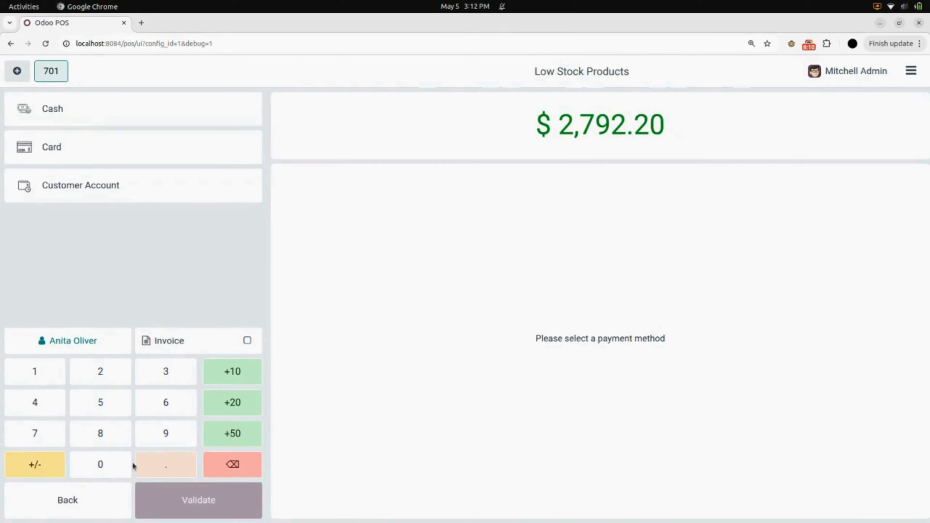
After Card is rejected, pay the $2,792.20 in Cash and validate the sale.
left_click(89, 150)
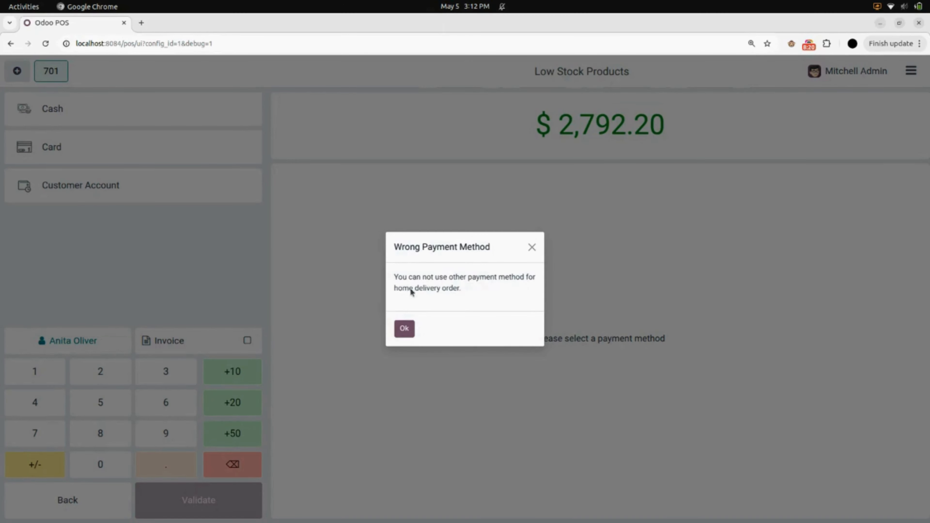
left_click(407, 331)
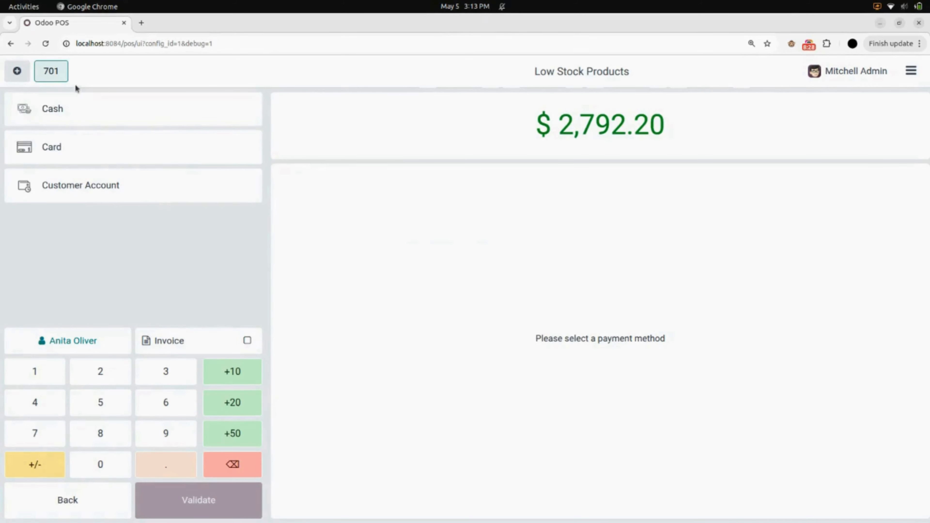
left_click(65, 117)
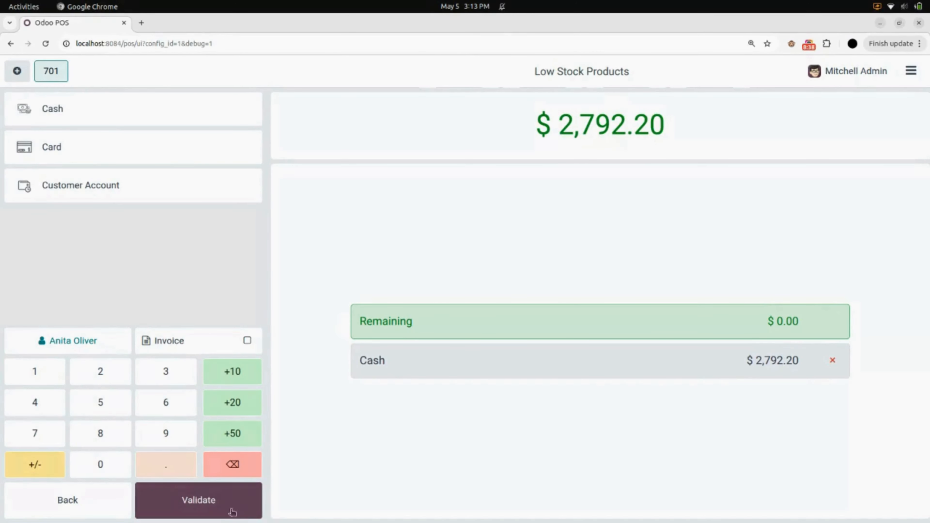
left_click(189, 499)
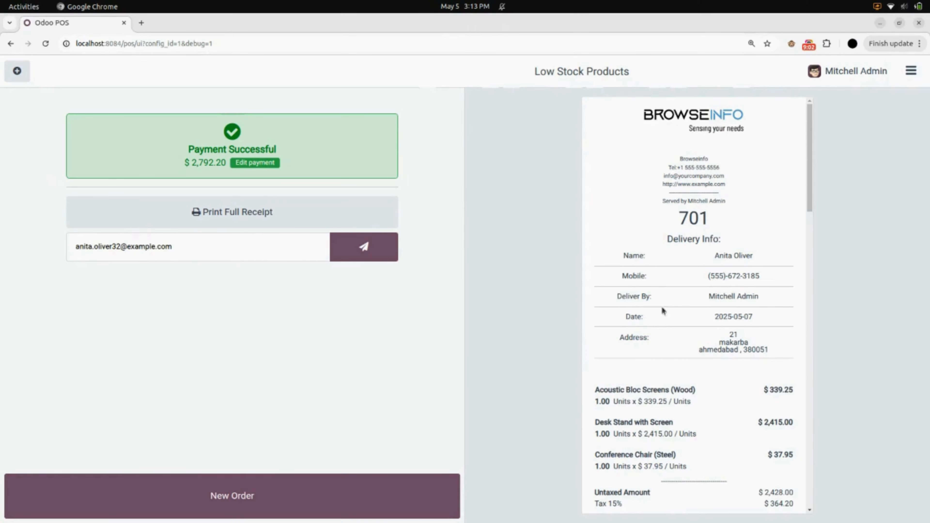
Close the Furniture Shop register, accepting the cash difference.
left_click(911, 71)
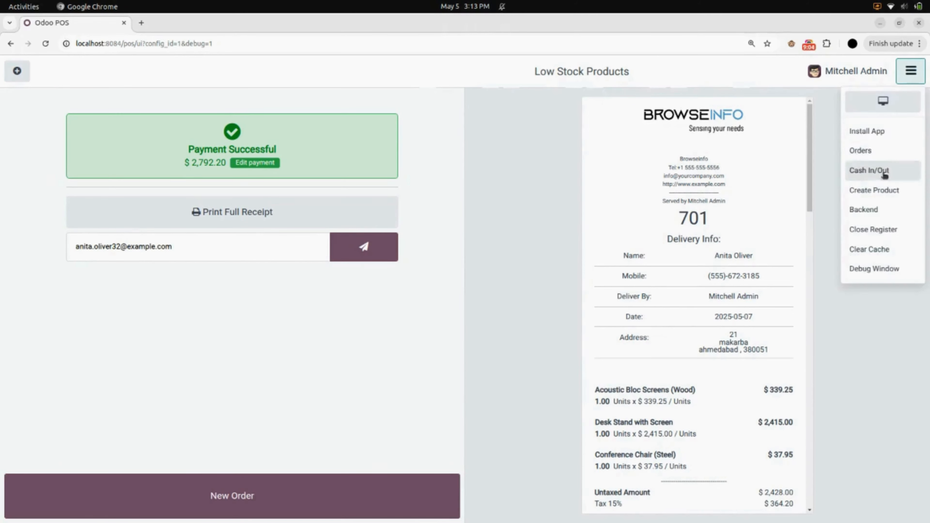
left_click(883, 230)
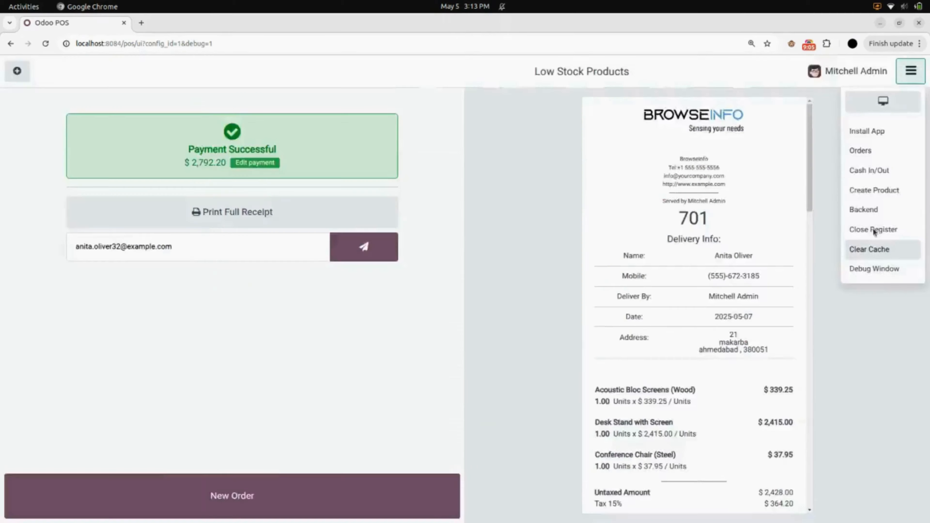
left_click(874, 231)
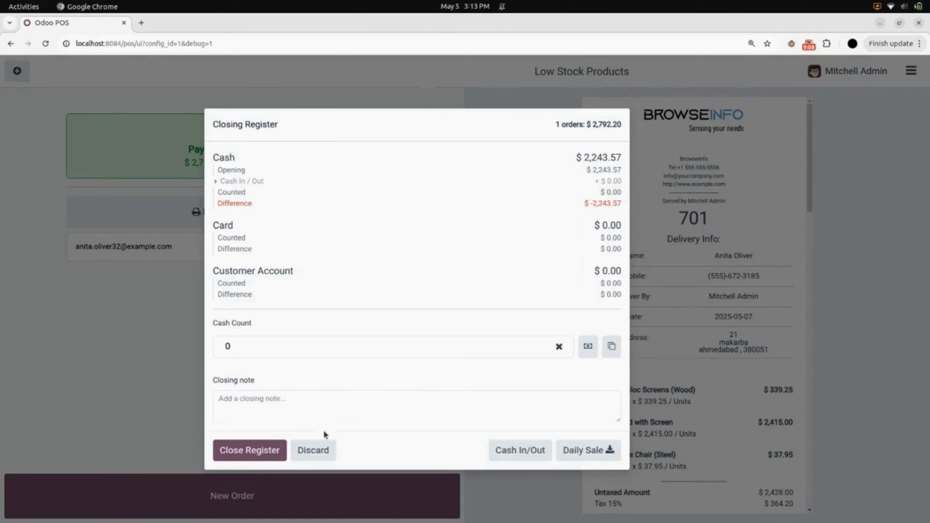
left_click(277, 452)
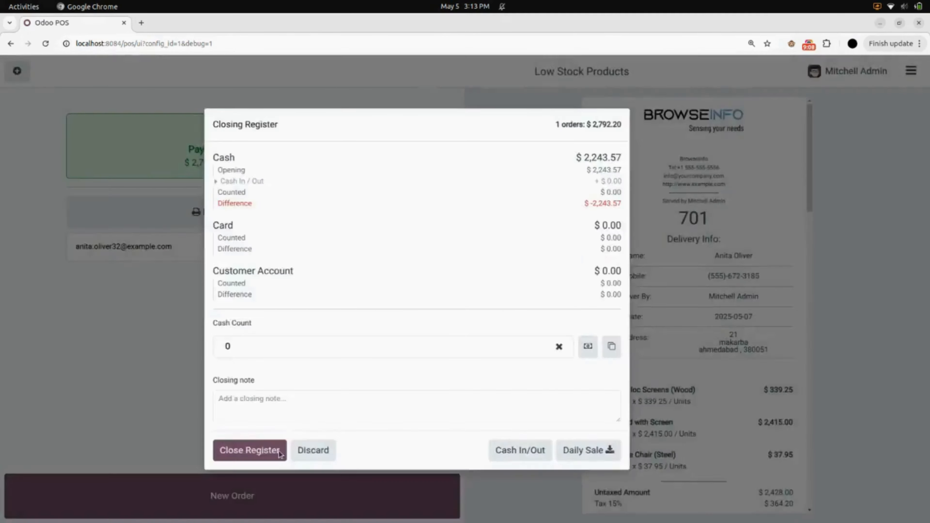
left_click(276, 451)
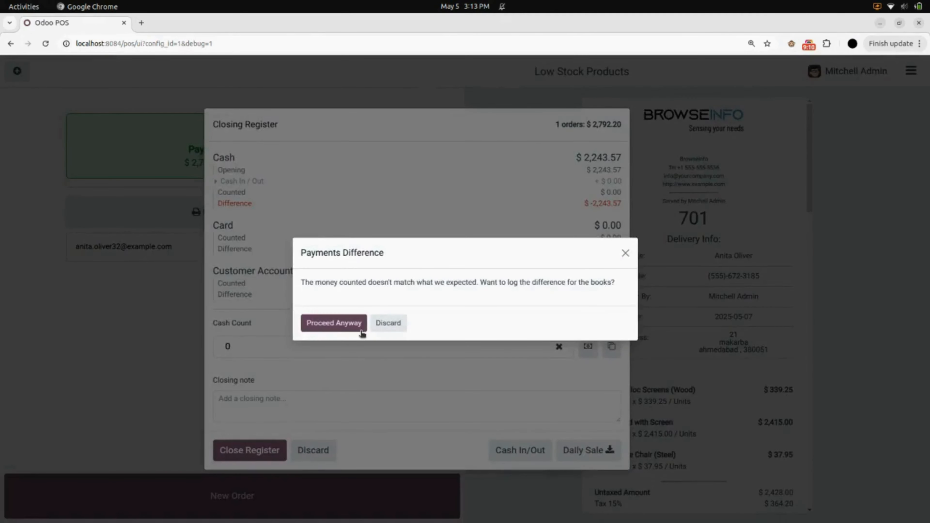
left_click(333, 323)
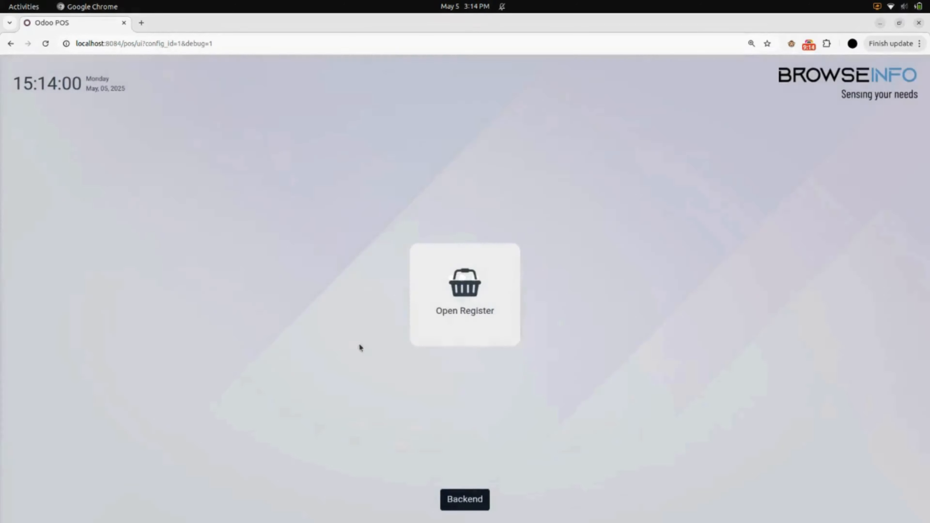
Go to the backend list of Home Delivery orders.
left_click(453, 499)
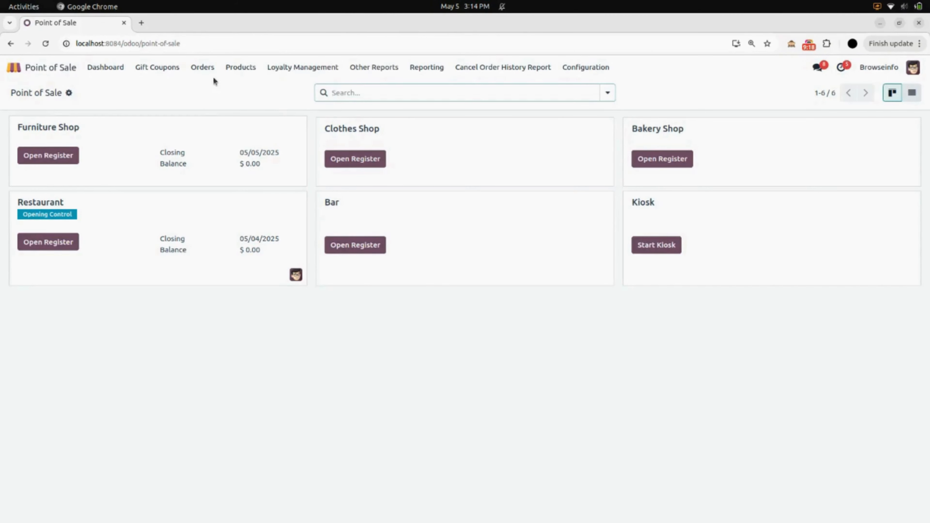
left_click(205, 70)
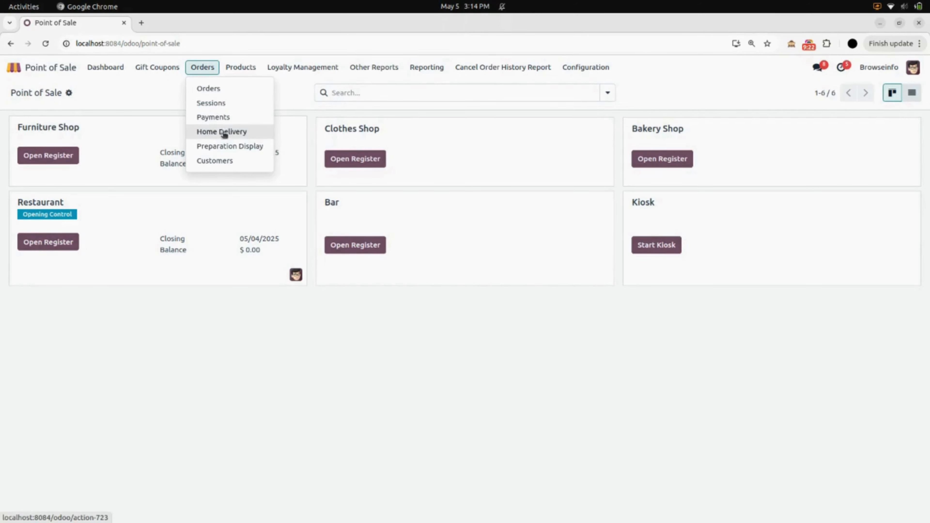
left_click(250, 135)
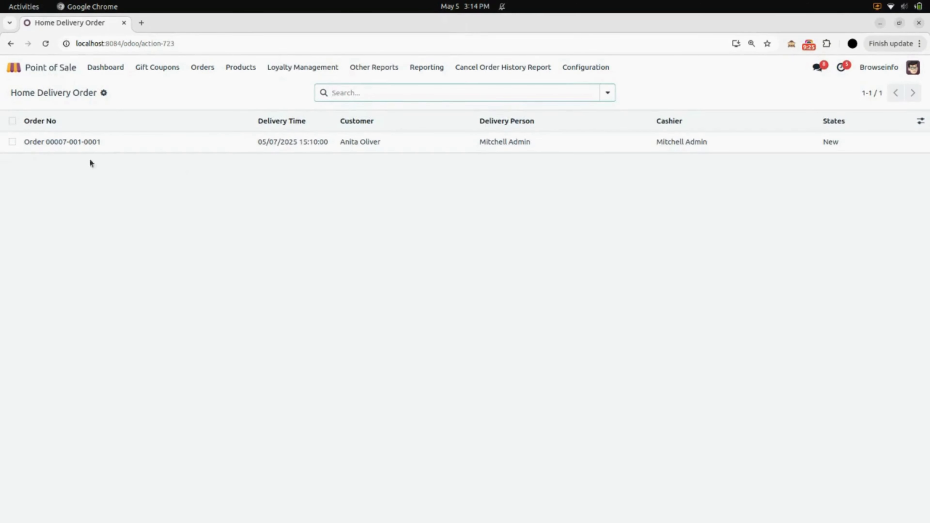
left_click(98, 150)
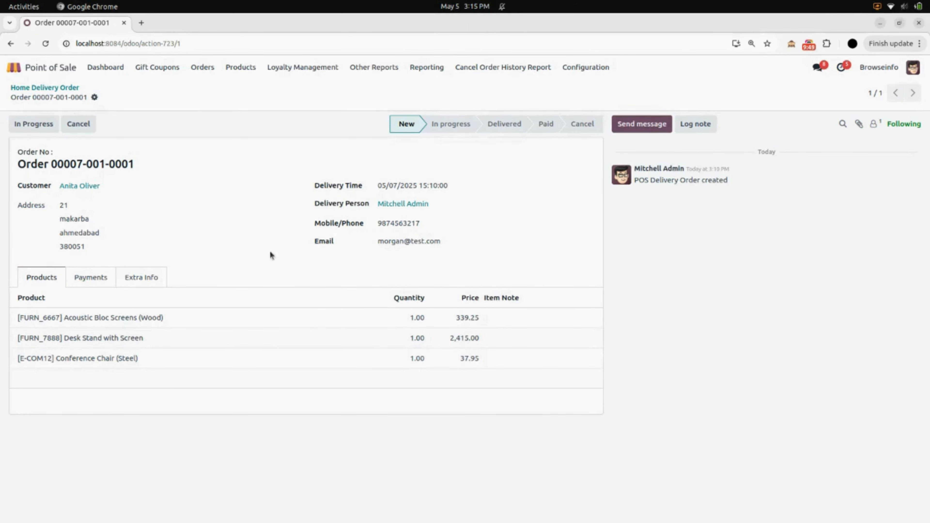
left_click(75, 186)
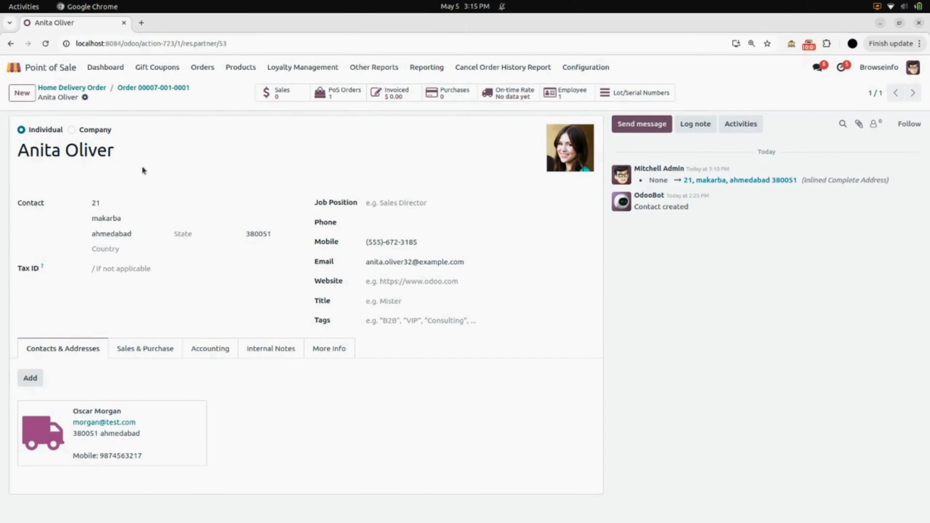
left_click(153, 88)
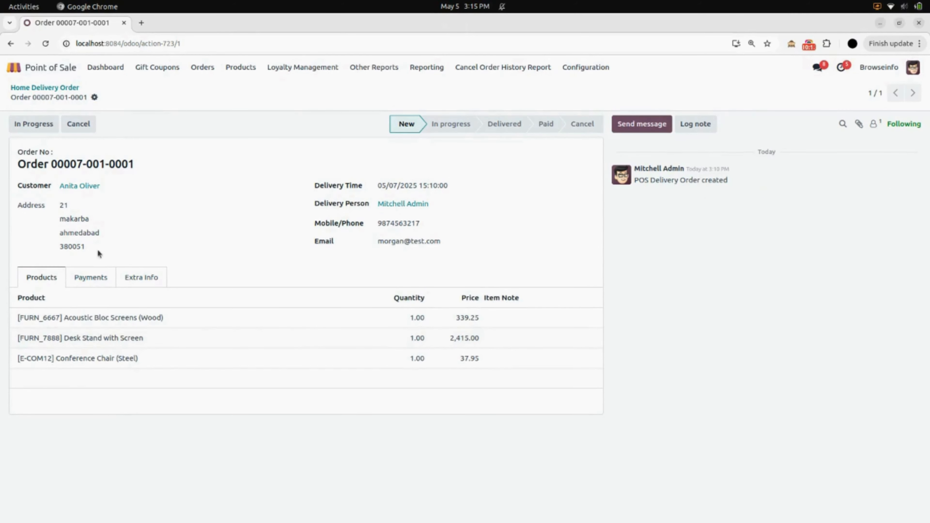
left_click(96, 283)
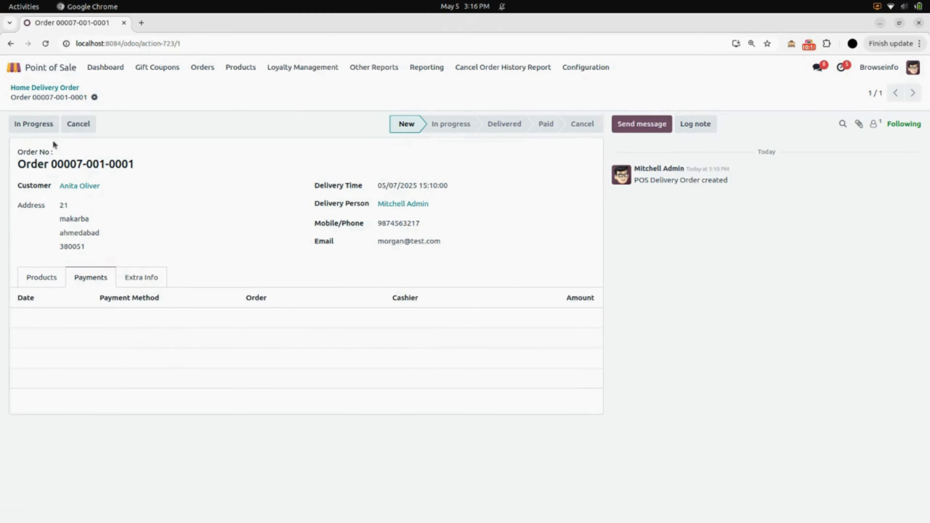
left_click(28, 128)
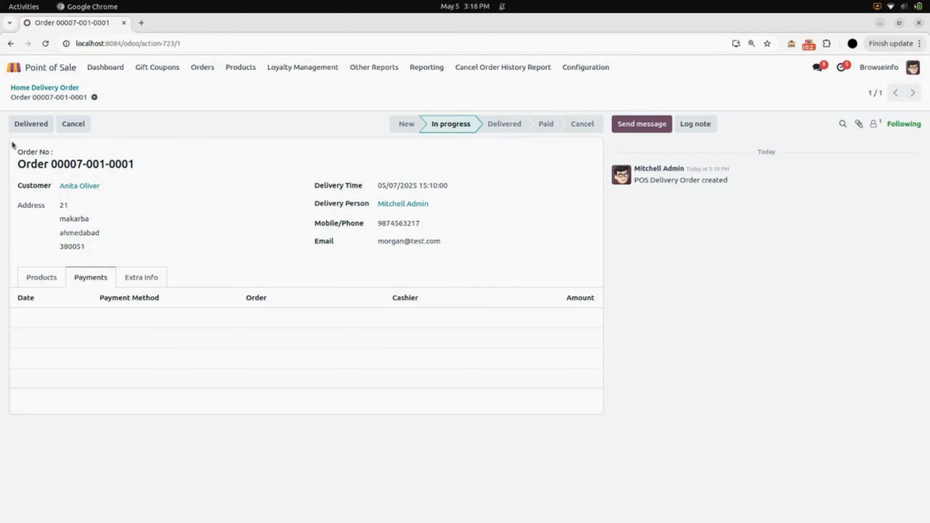
left_click(32, 124)
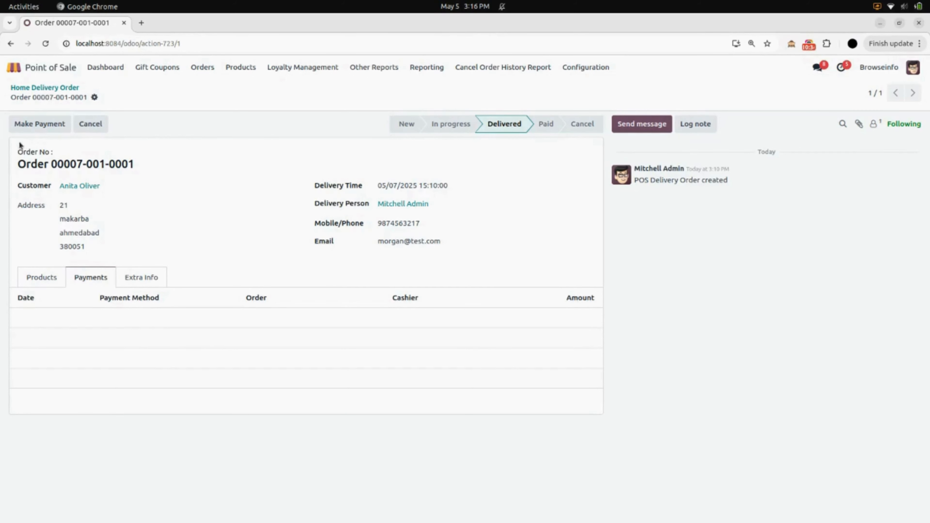
left_click(64, 124)
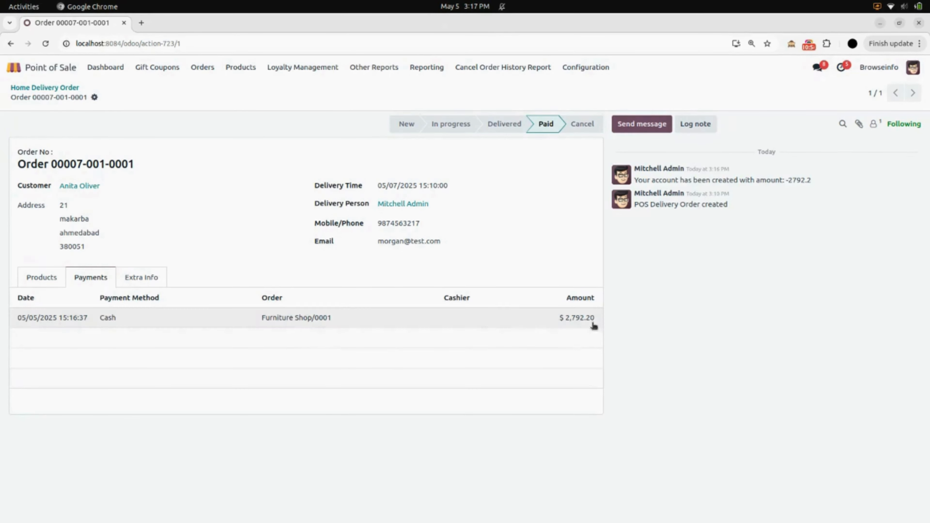
left_click(203, 72)
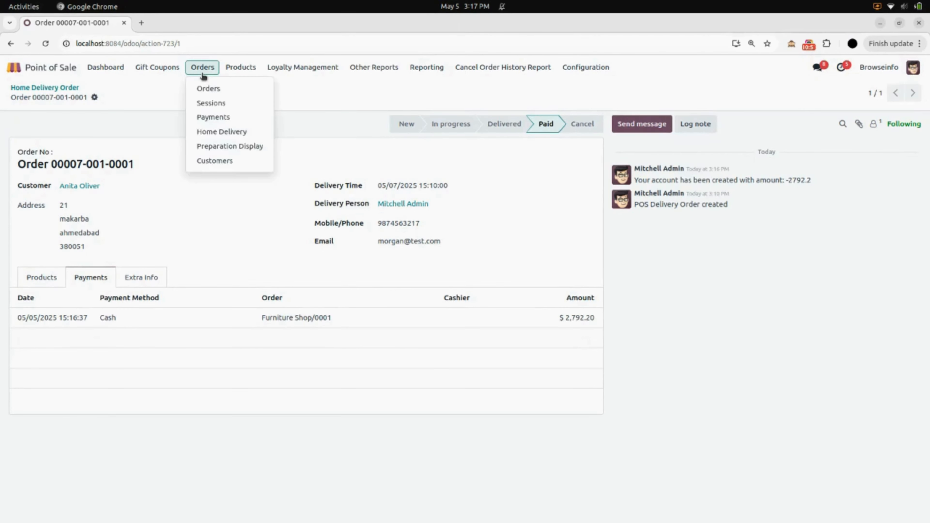
Inspect the $2,792.20 Furniture Shop/0001 payment in the Cash group, then return to Home Delivery orders.
left_click(227, 117)
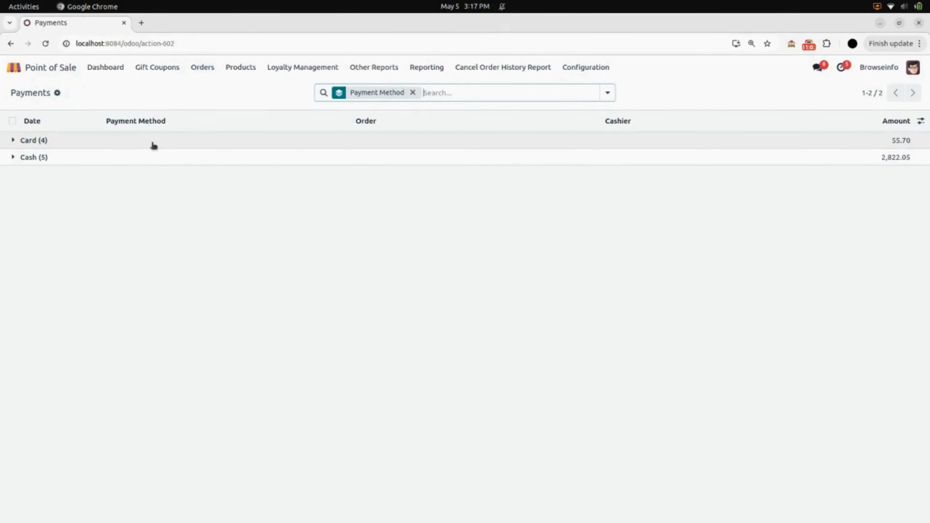
left_click(133, 145)
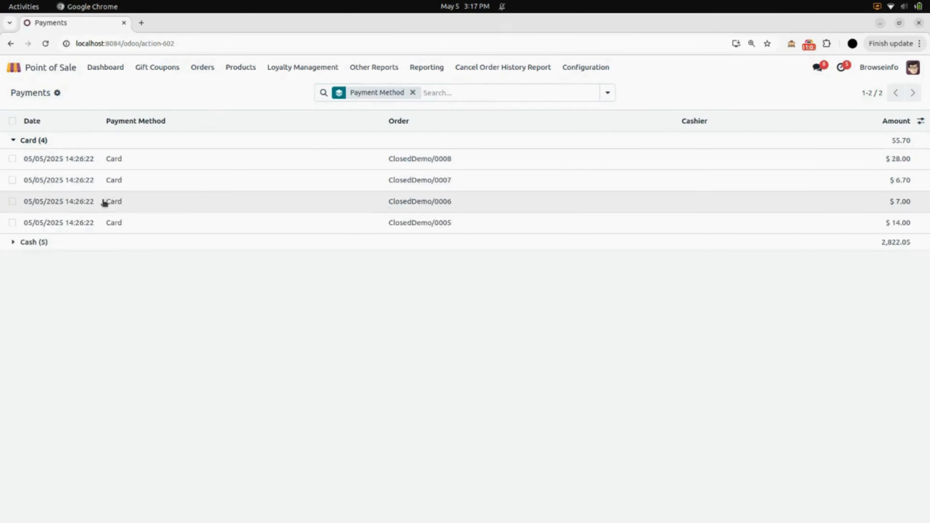
left_click(97, 245)
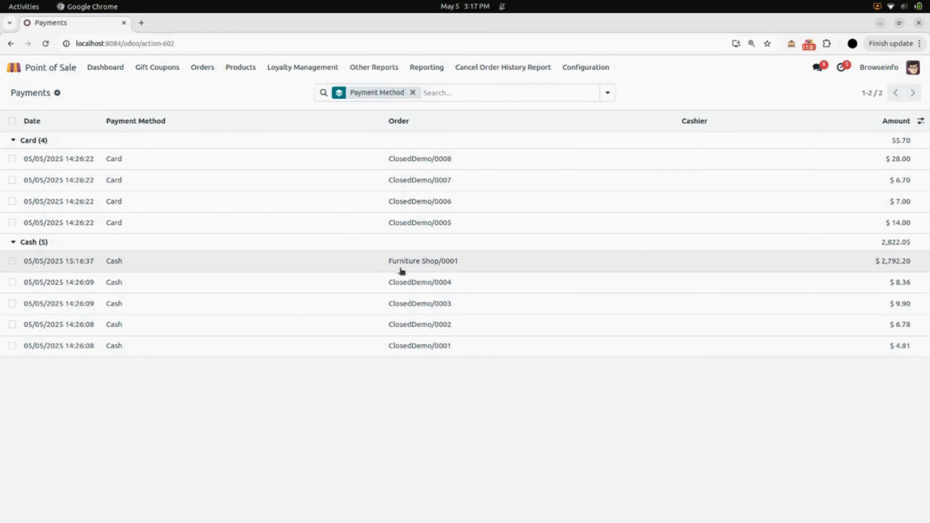
left_click(420, 267)
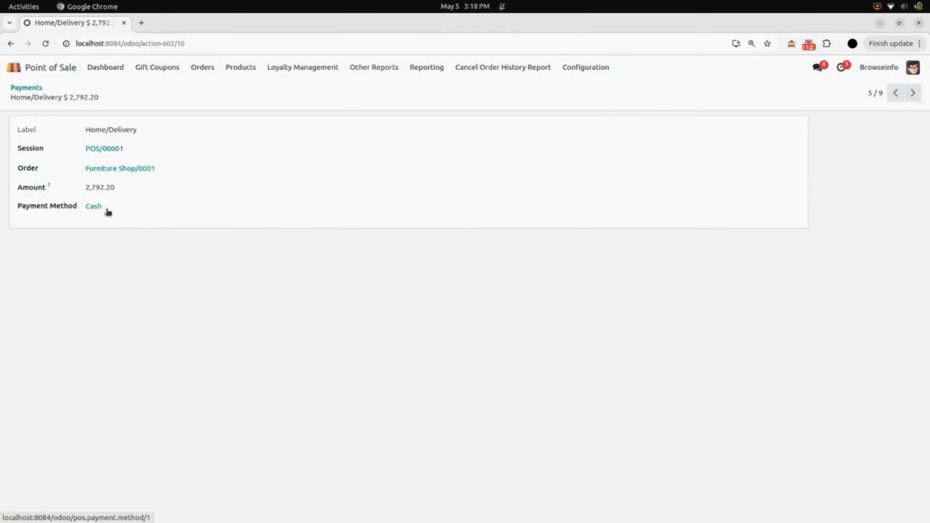
left_click(202, 68)
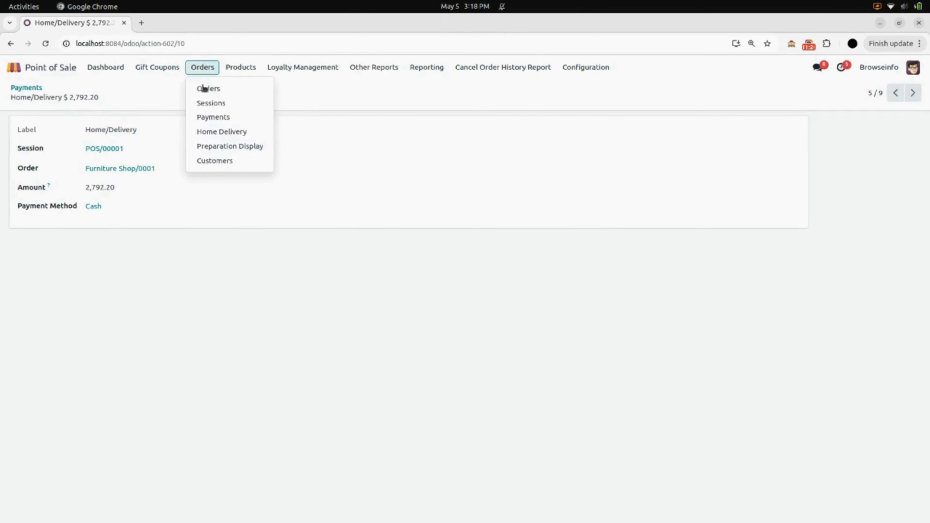
left_click(216, 132)
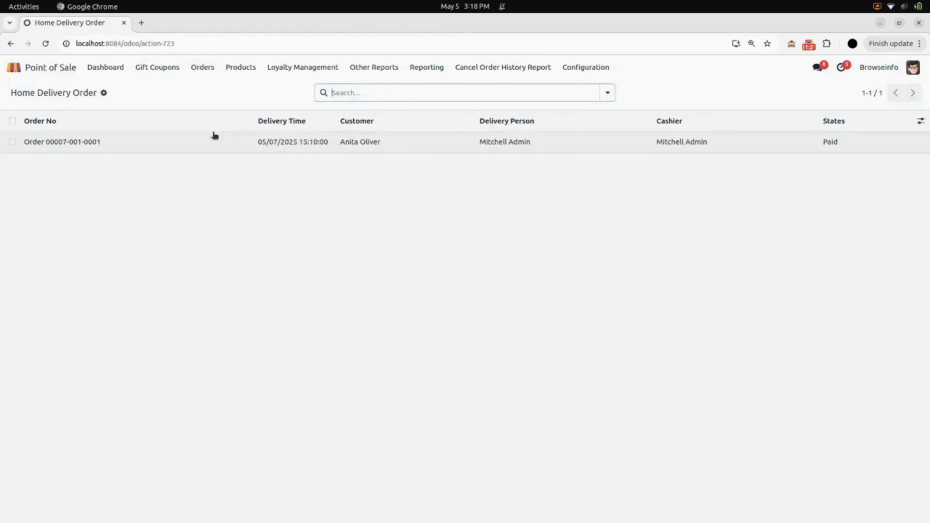
left_click(197, 146)
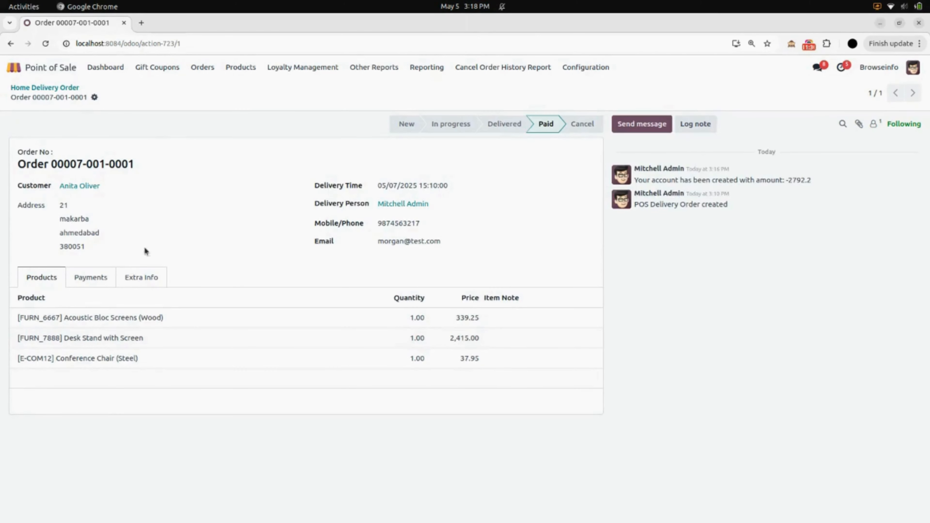
left_click(143, 279)
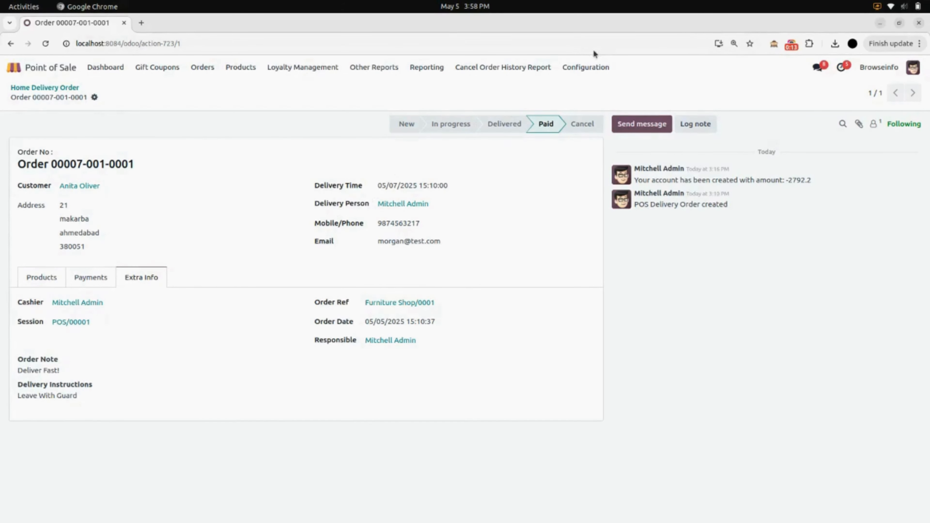
left_click(586, 68)
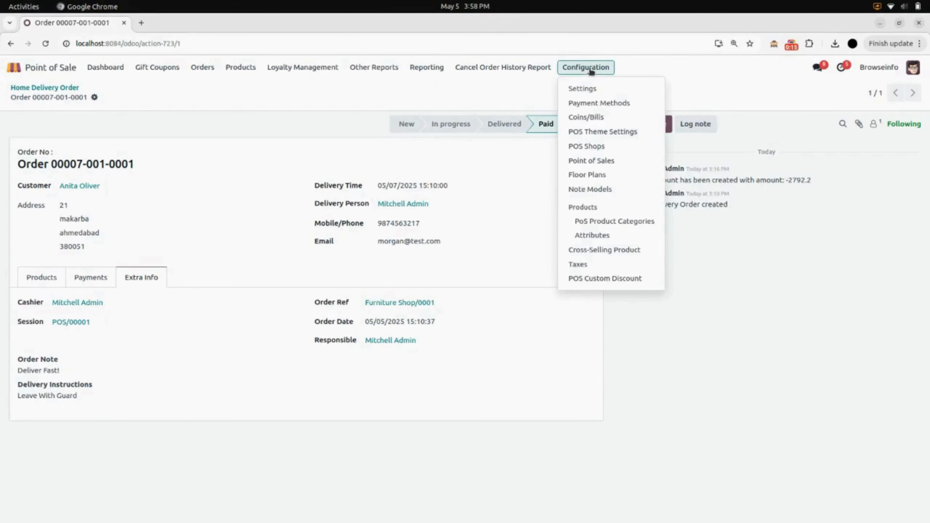
Switch the POS settings to the Restaurant shop, enable Restaurant Floor PriceList, and save.
left_click(598, 91)
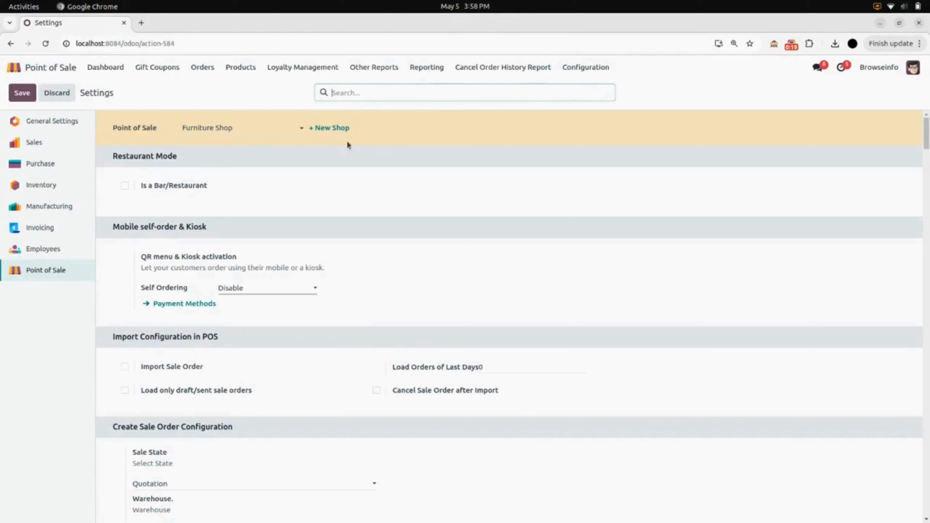
left_click(262, 123)
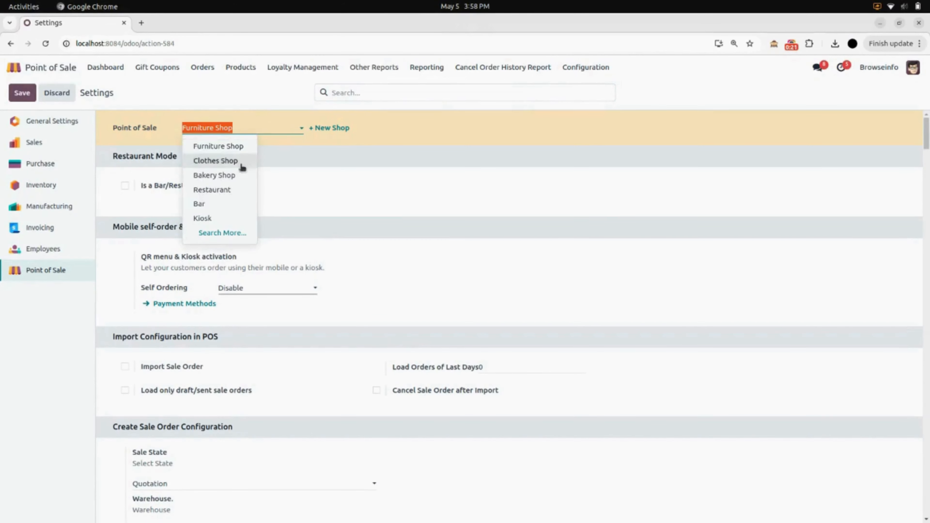
left_click(217, 191)
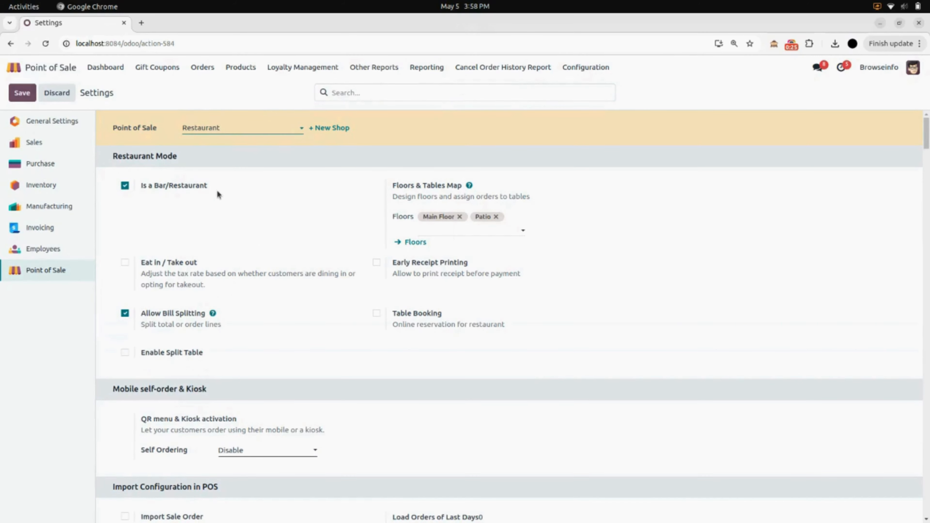
scroll(217, 194, "down", 10)
scroll(218, 193, "down", 15)
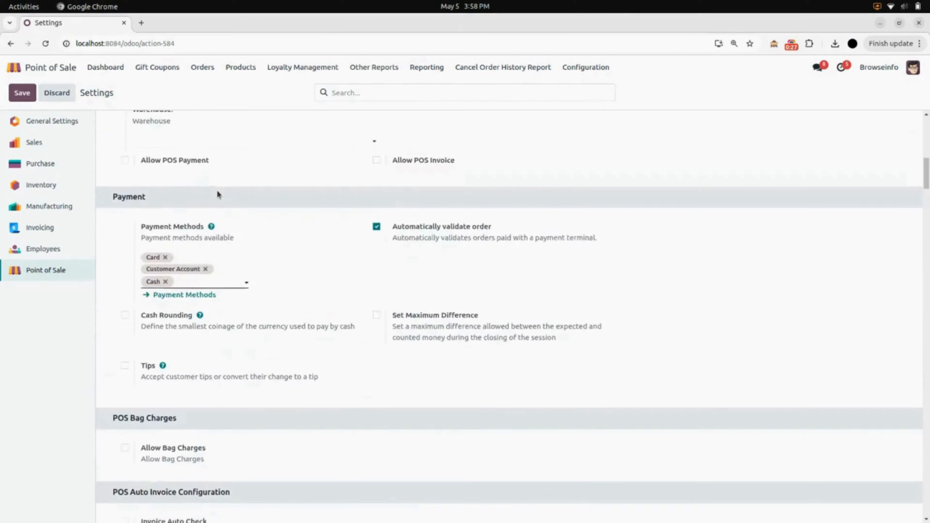
scroll(218, 194, "down", 10)
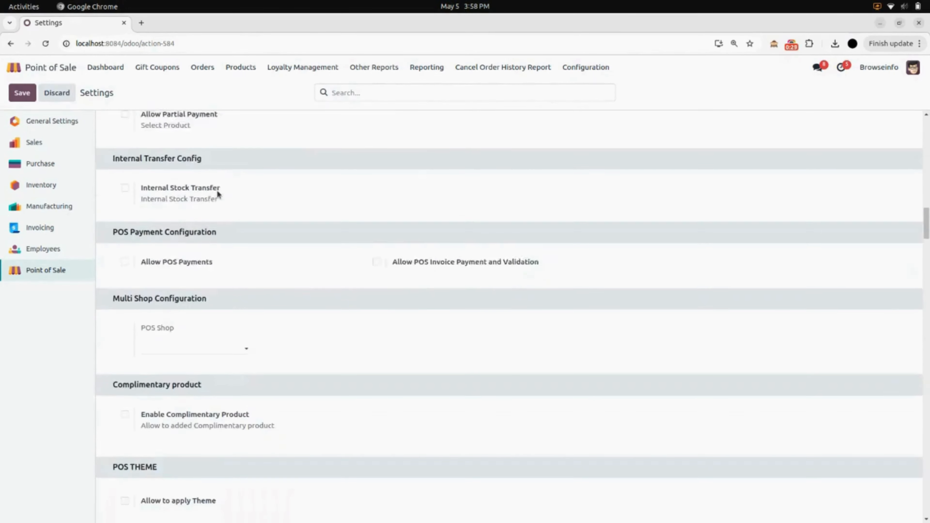
scroll(218, 192, "down", 4)
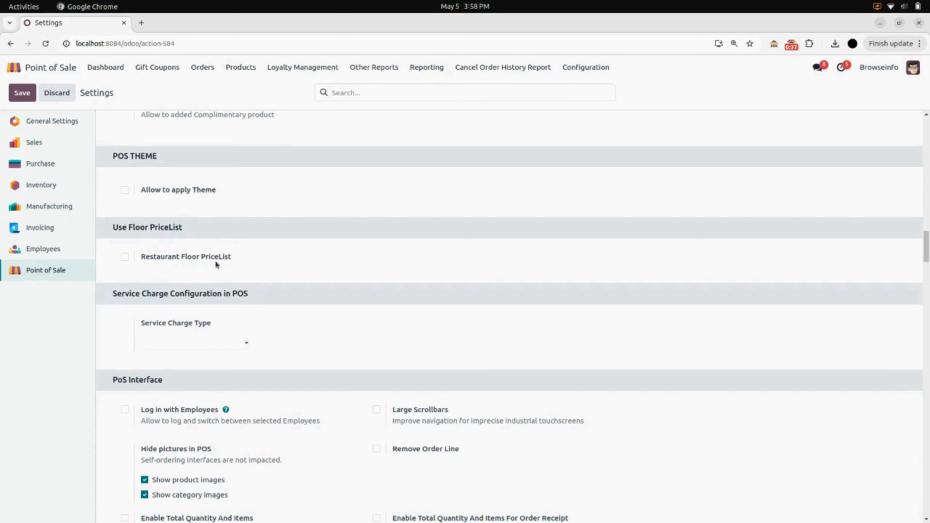
left_click(125, 257)
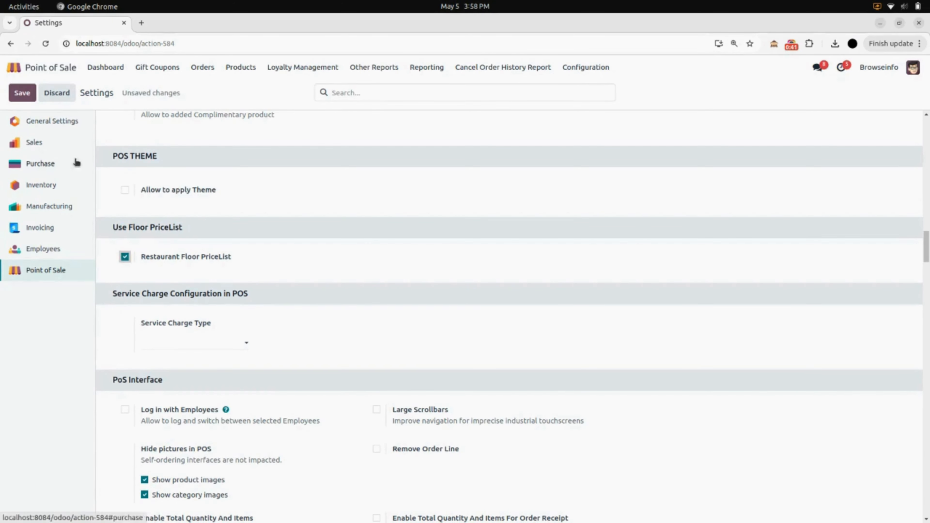
left_click(20, 96)
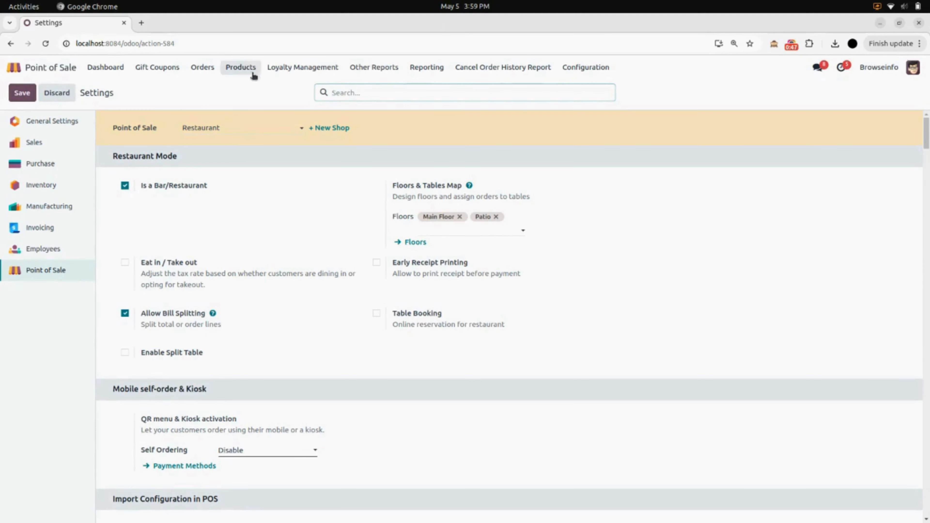
left_click(237, 69)
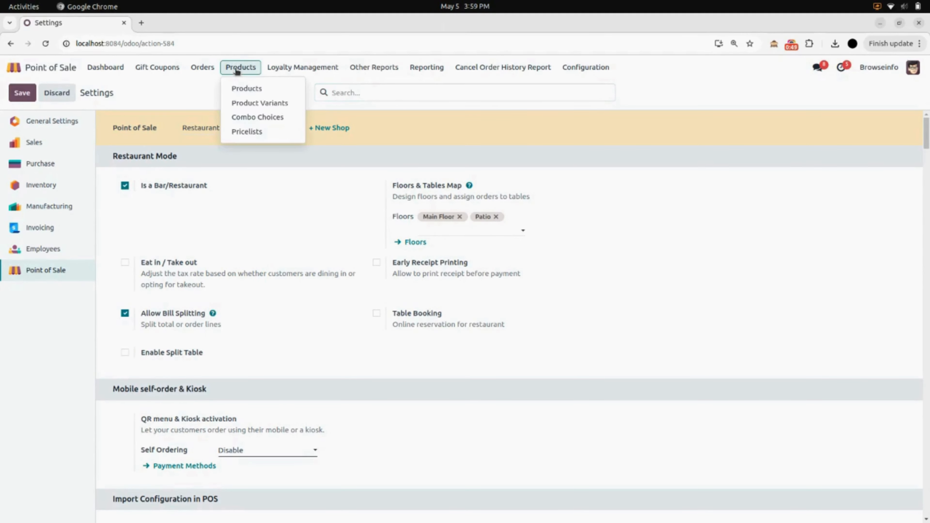
Open POS Pricelist and review its 50% all-products discount rule for 05/01-05/31/2025.
left_click(256, 135)
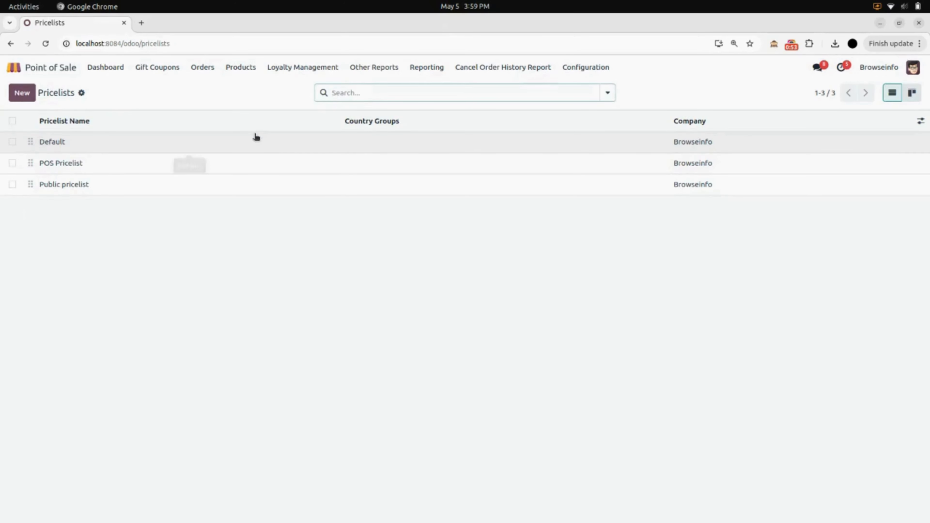
left_click(258, 169)
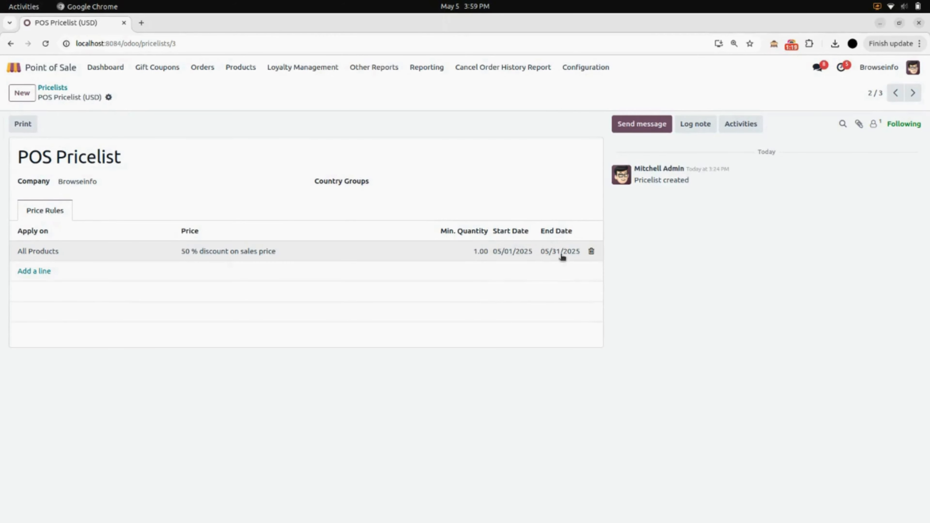
left_click(447, 252)
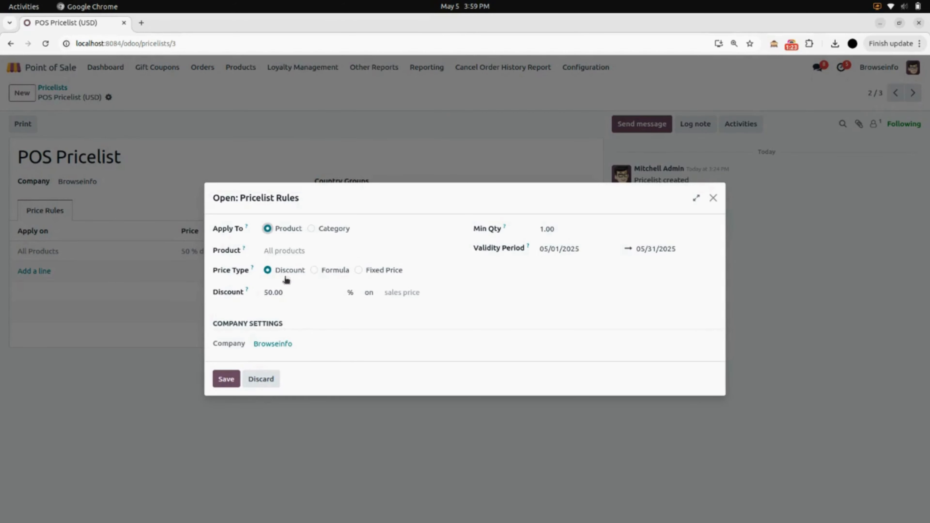
left_click(226, 380)
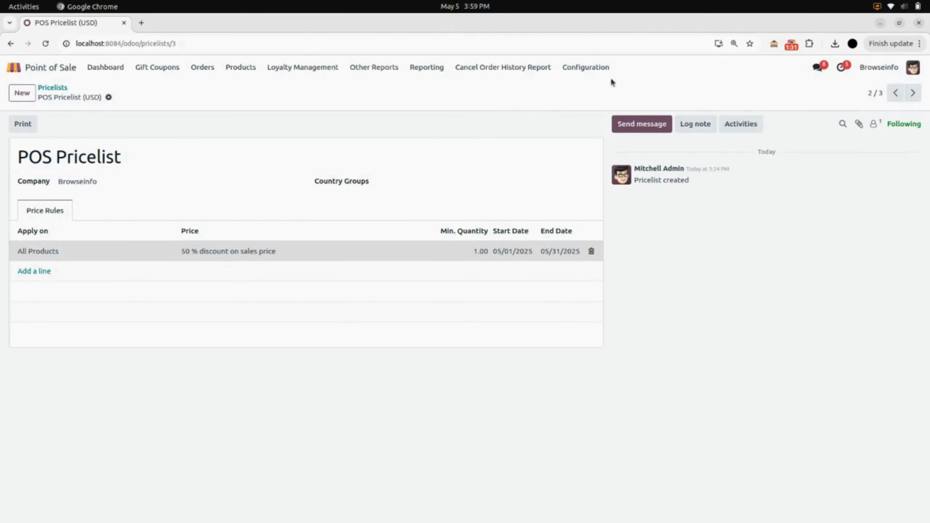
left_click(593, 66)
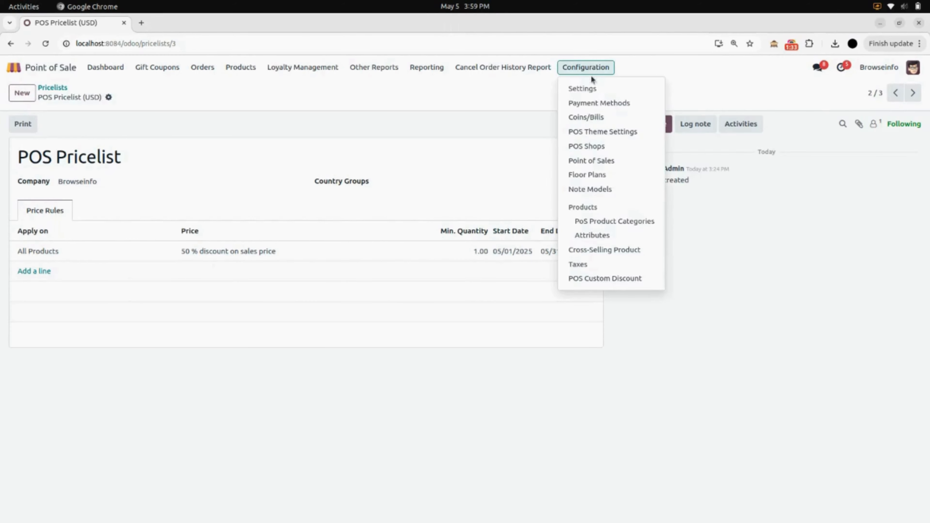
Turn on Flexible Pricelists in the Restaurant shop's POS settings.
left_click(598, 88)
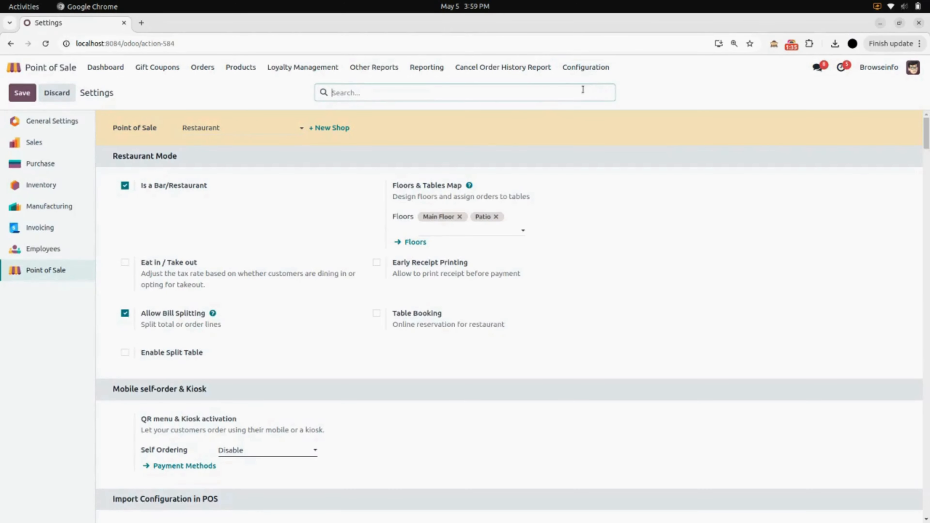
scroll(361, 325, "down", 20)
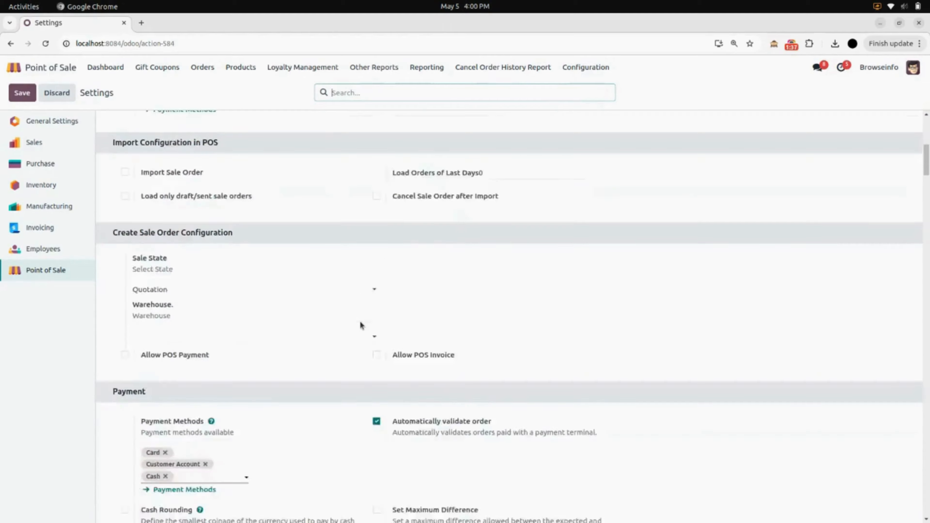
scroll(361, 324, "down", 15)
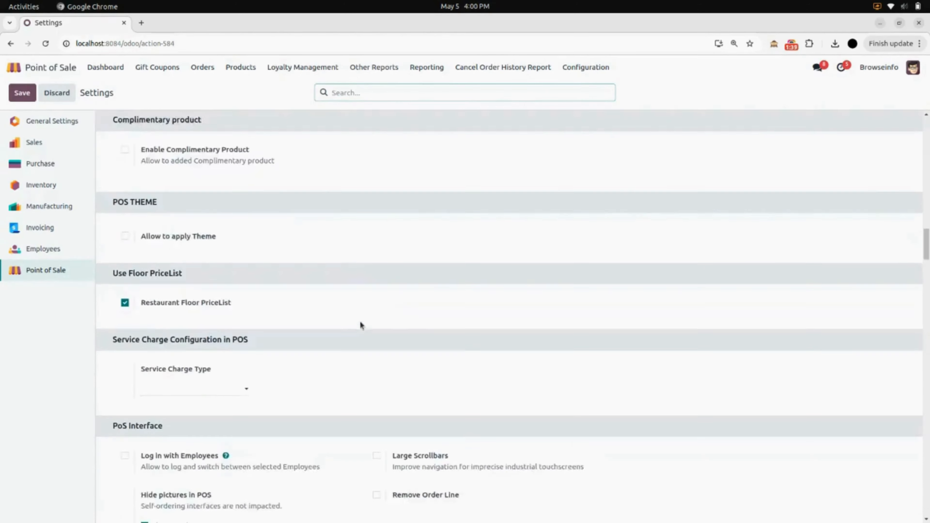
scroll(360, 324, "up", 20)
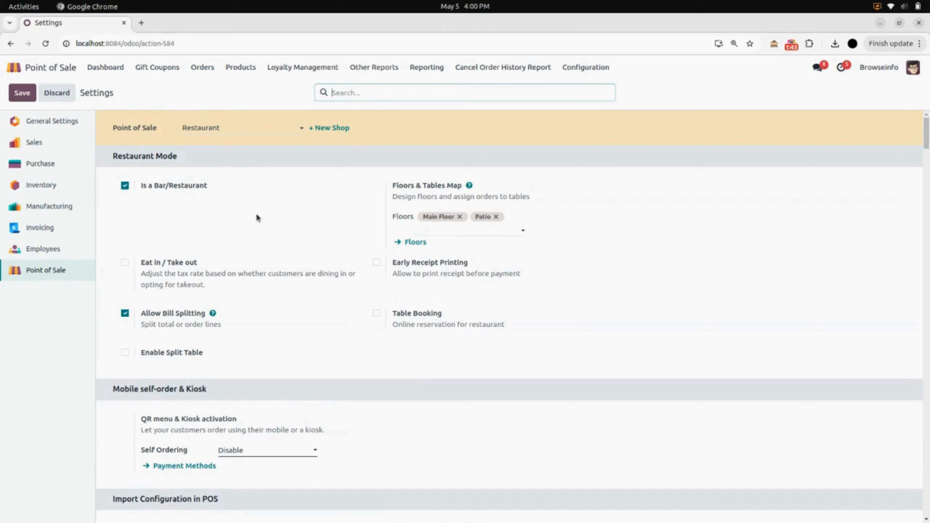
scroll(255, 217, "down", 20)
scroll(257, 219, "down", 20)
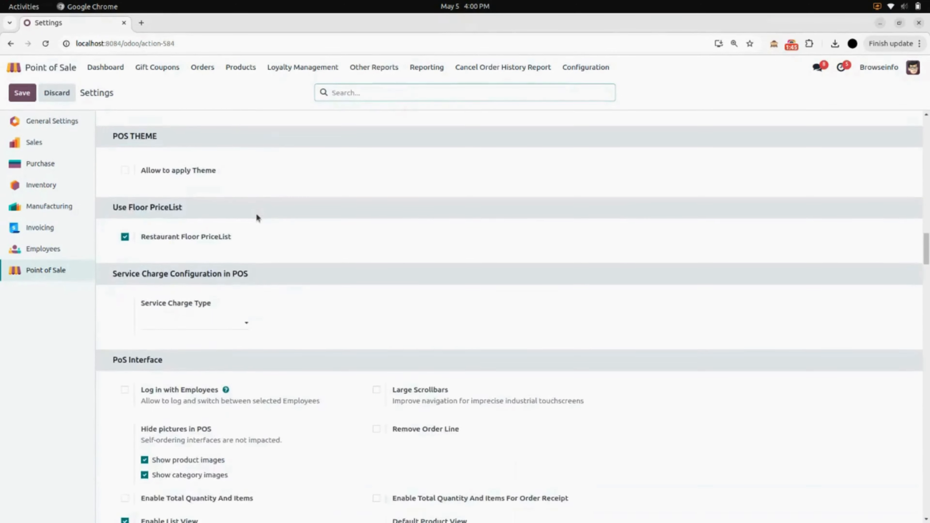
scroll(257, 218, "down", 20)
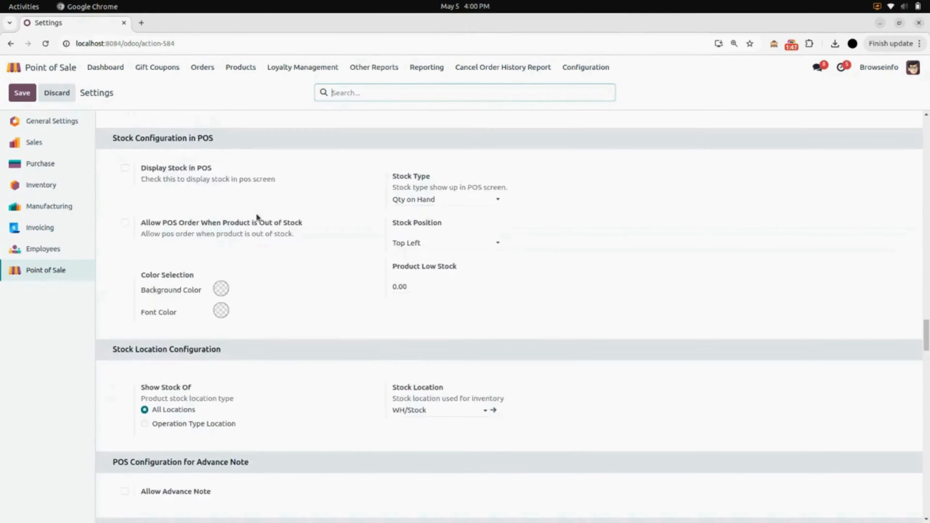
scroll(256, 217, "down", 15)
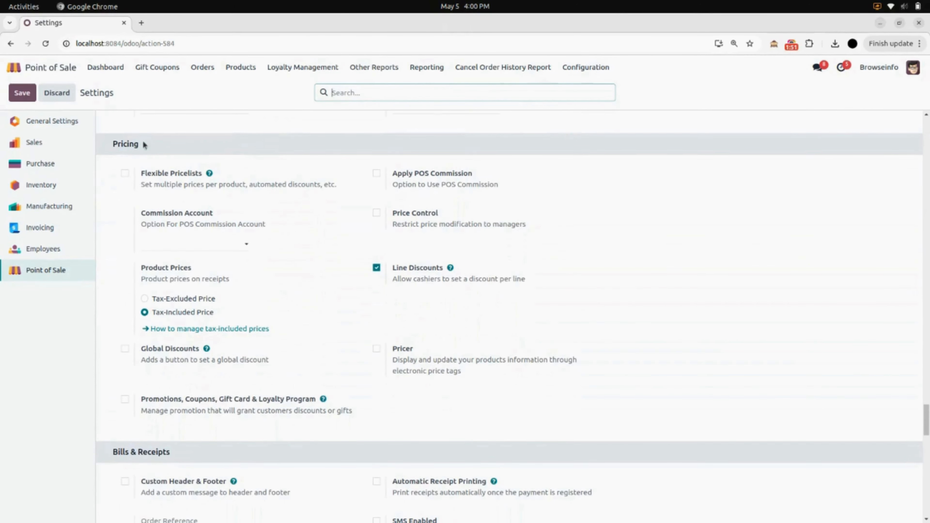
left_click(125, 173)
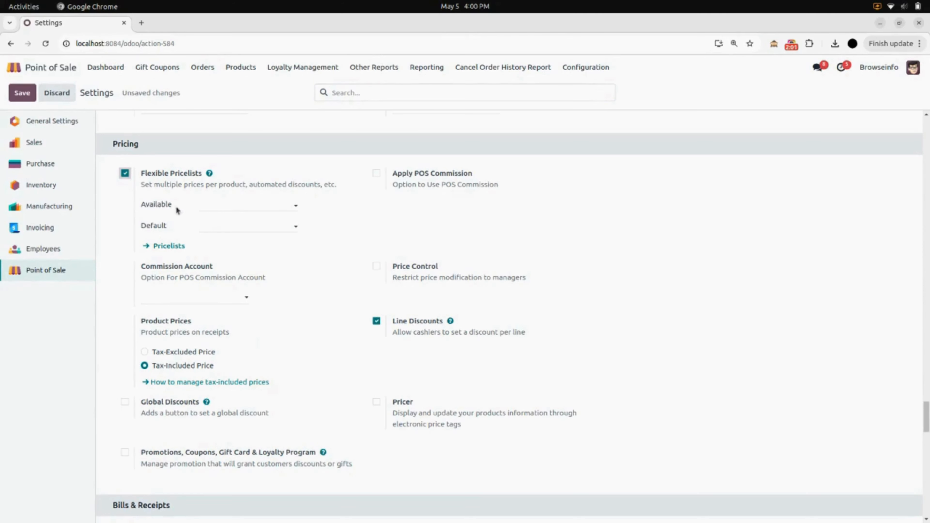
Make POS and Public pricelists (USD) available, with Public as default, and save.
left_click(214, 204)
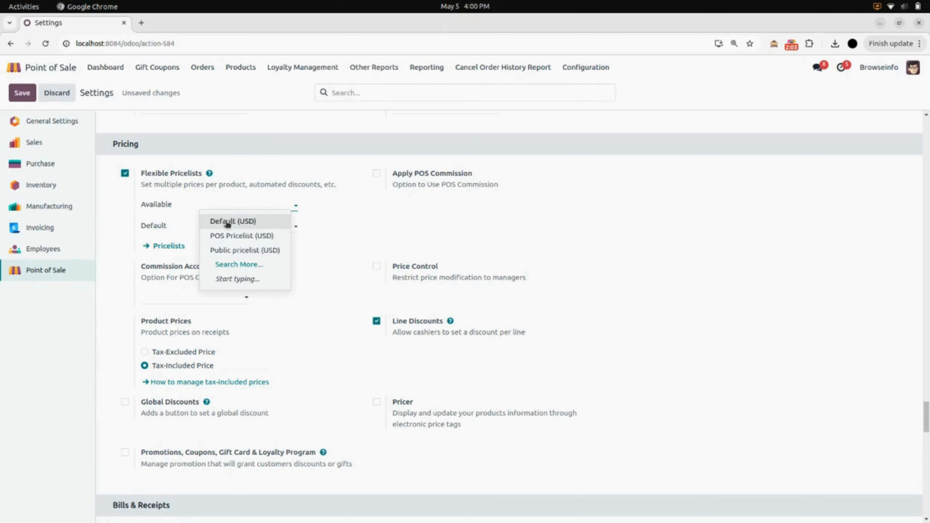
left_click(236, 236)
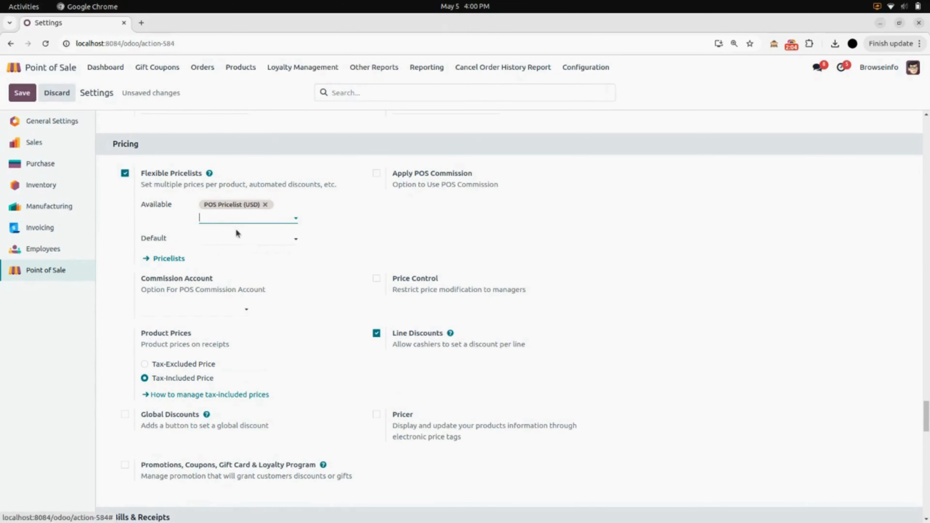
left_click(228, 217)
left_click(223, 261)
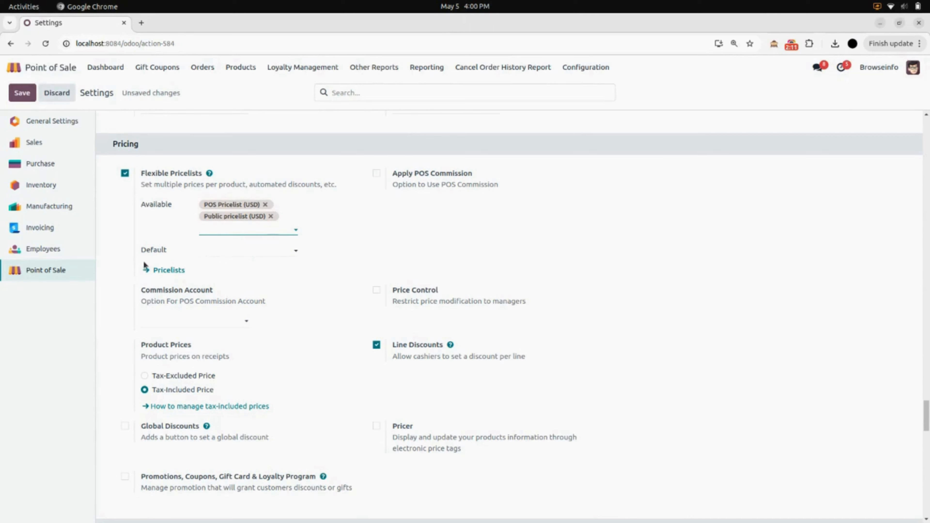
left_click(210, 255)
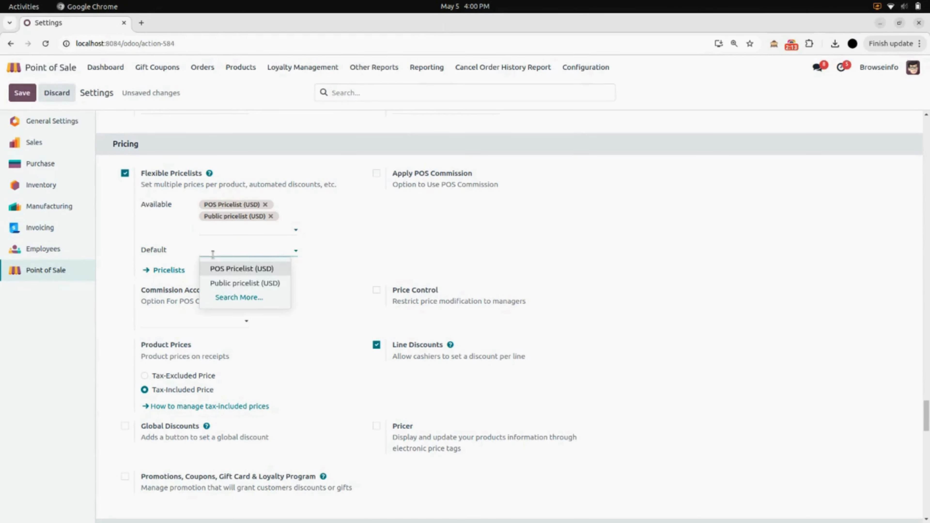
left_click(226, 284)
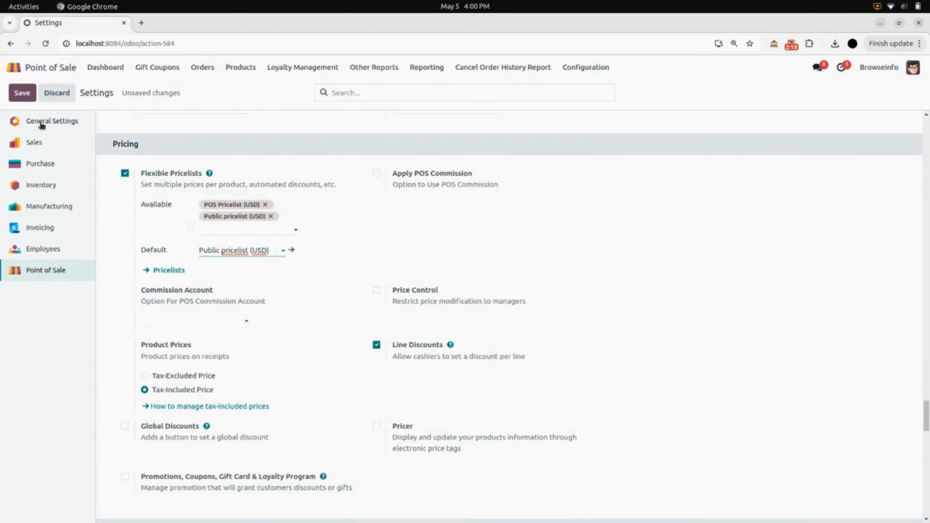
left_click(29, 96)
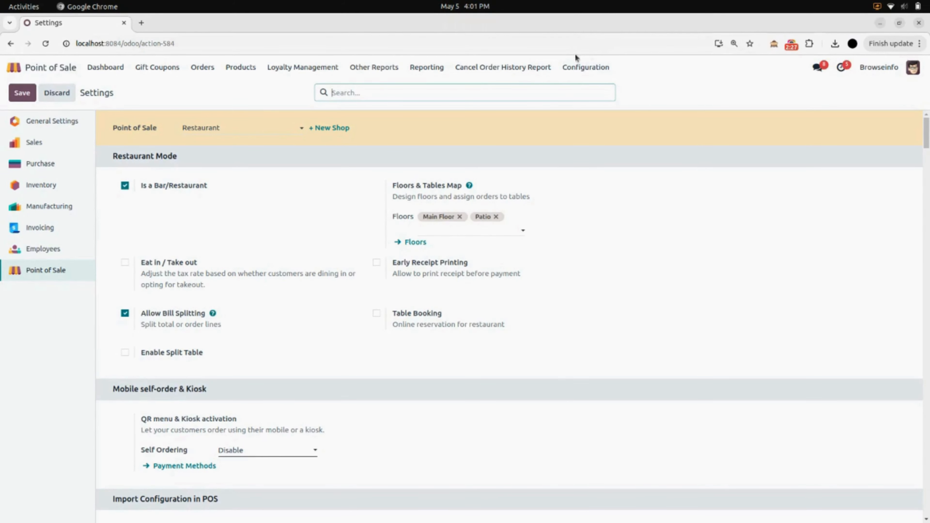
Set the Patio floor's pricelist to POS Pricelist (USD) and save it.
left_click(594, 70)
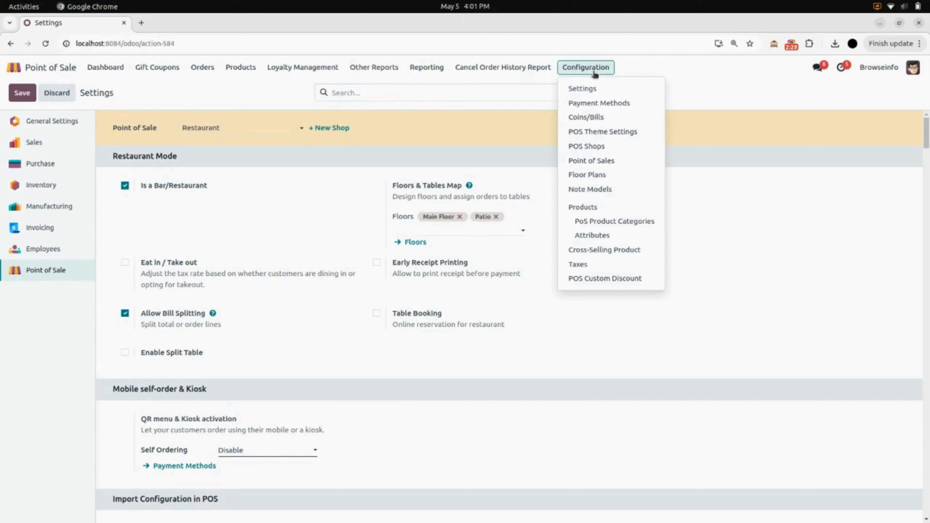
left_click(590, 175)
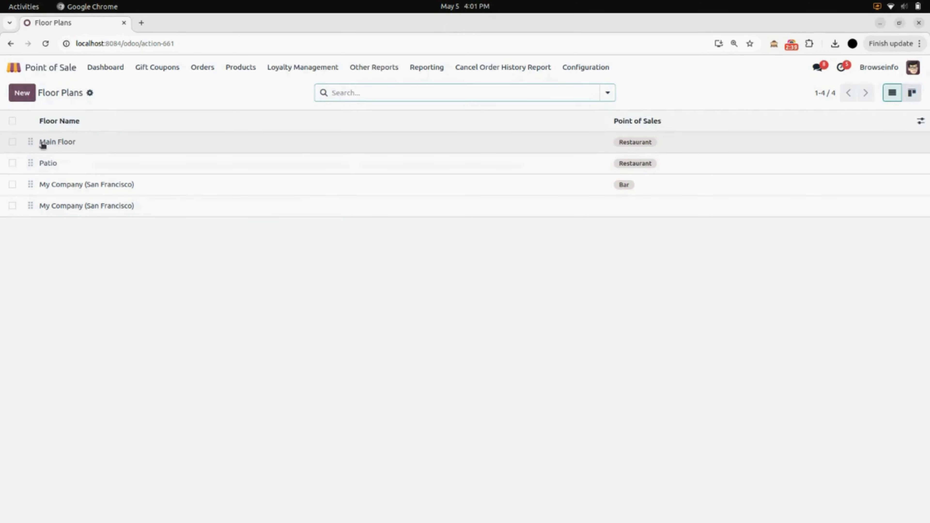
left_click(88, 150)
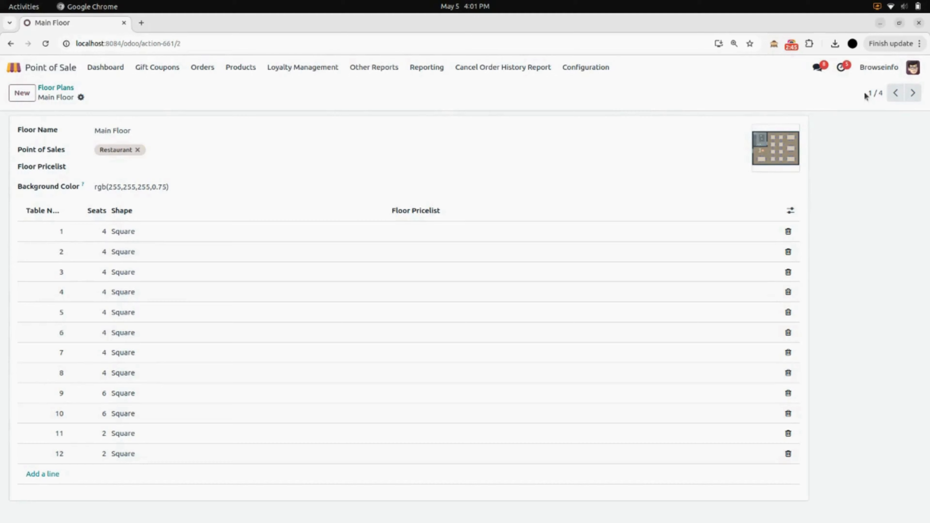
left_click(912, 93)
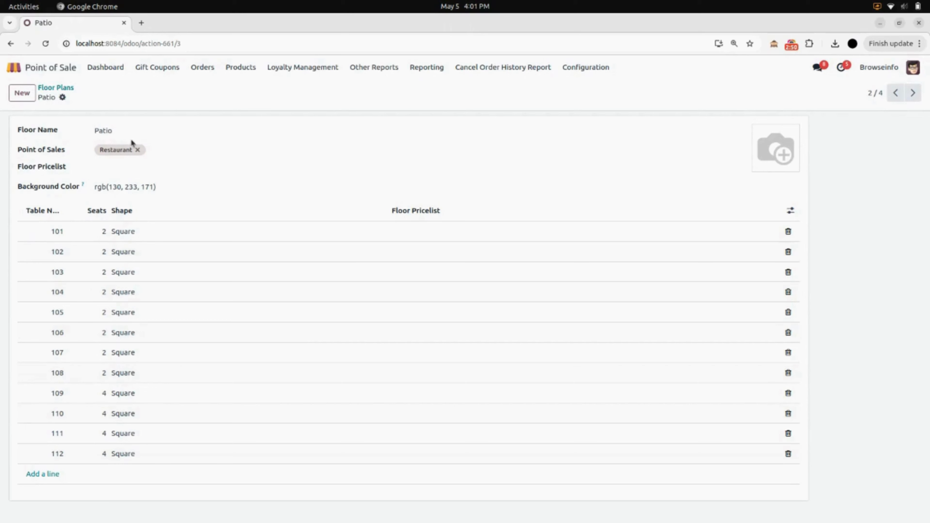
left_click(131, 167)
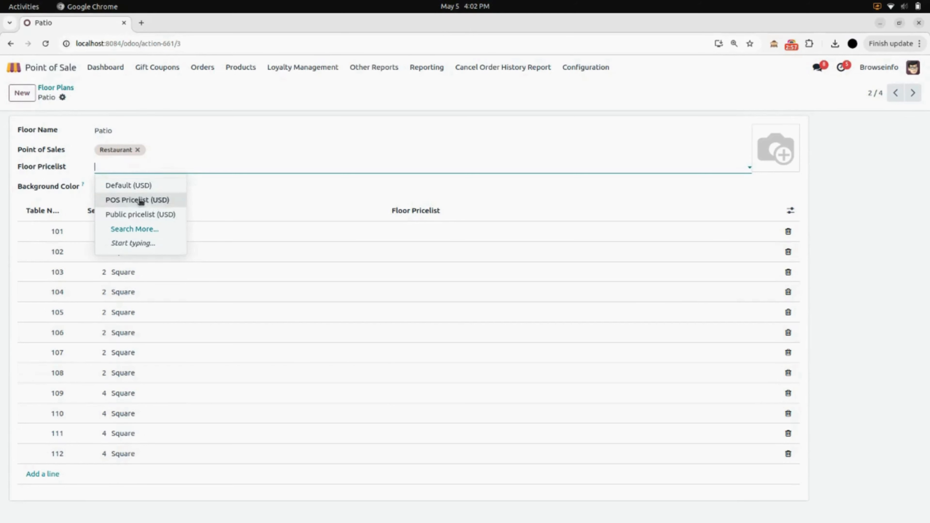
left_click(147, 204)
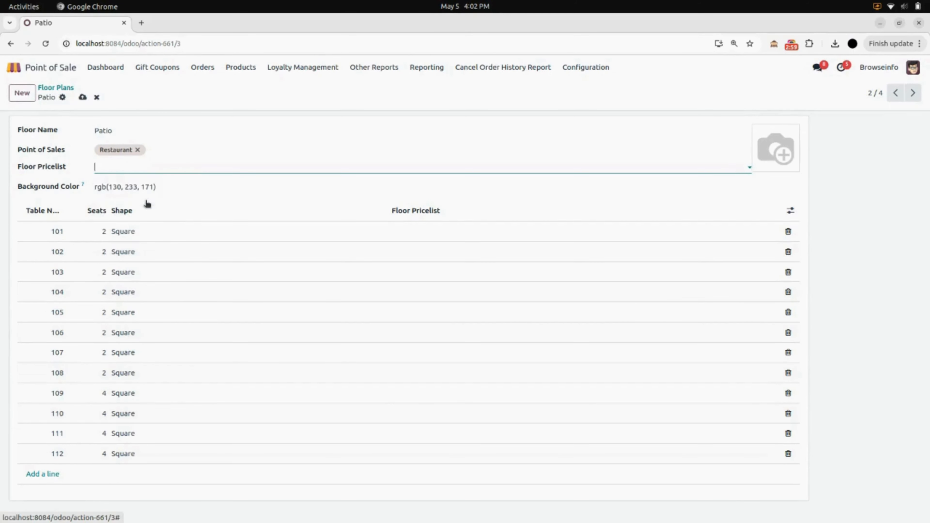
left_click(83, 97)
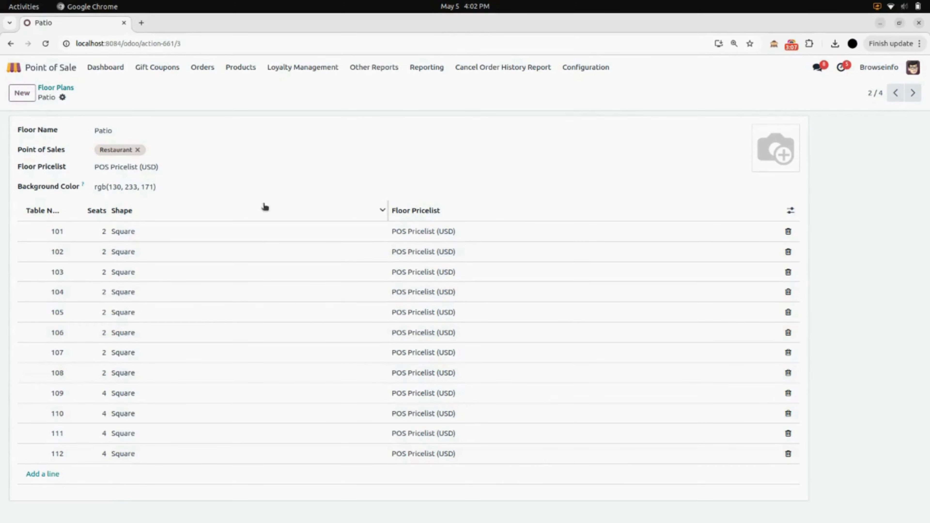
Check the Patio floor's shops without changing them and return to Floor Plans.
left_click(224, 148)
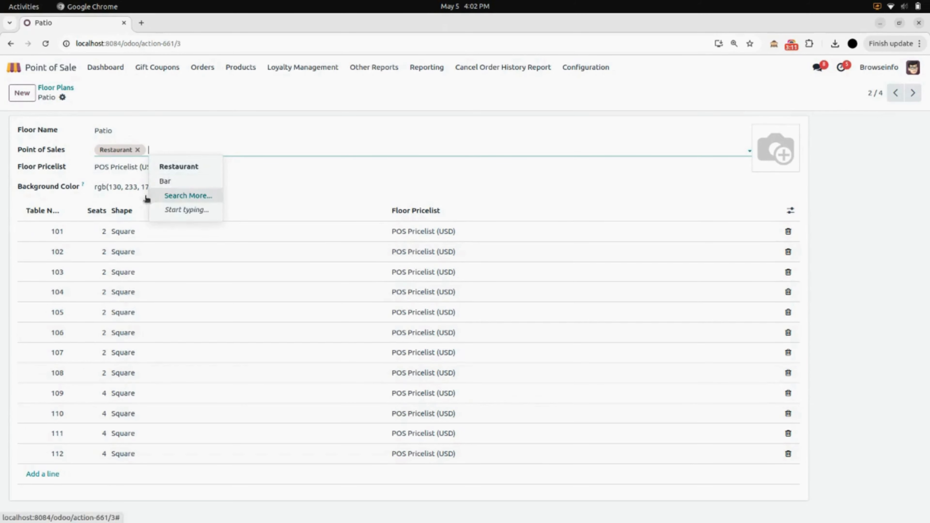
left_click(133, 206)
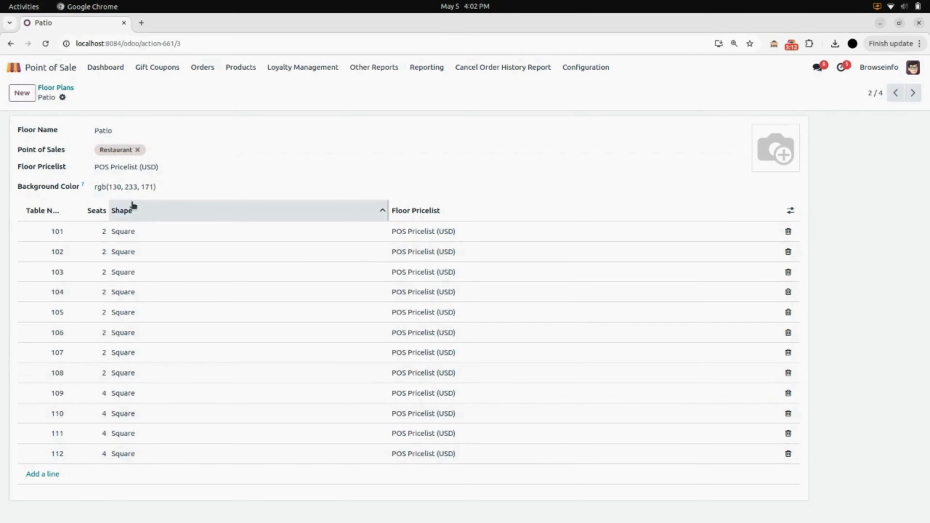
left_click(71, 88)
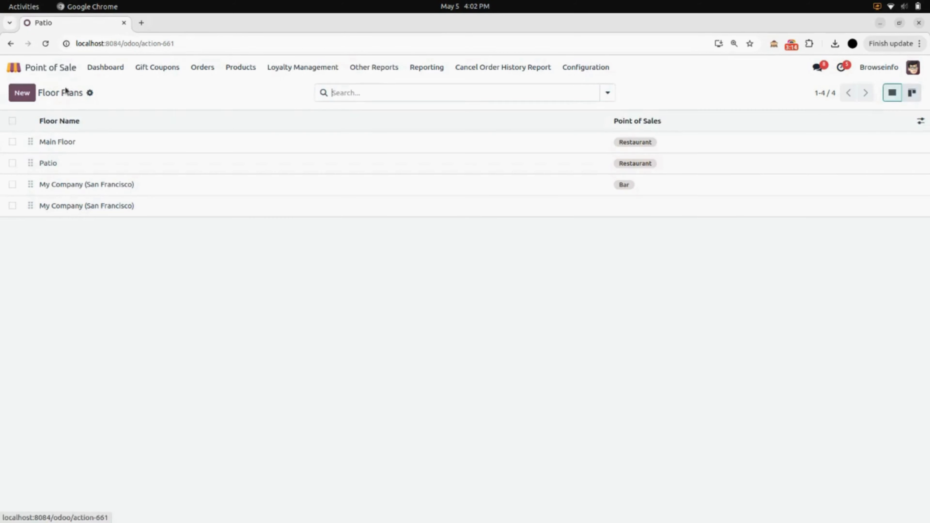
Set Main Floor's pricelist to Public pricelist (USD), save, and return to the dashboard.
left_click(84, 146)
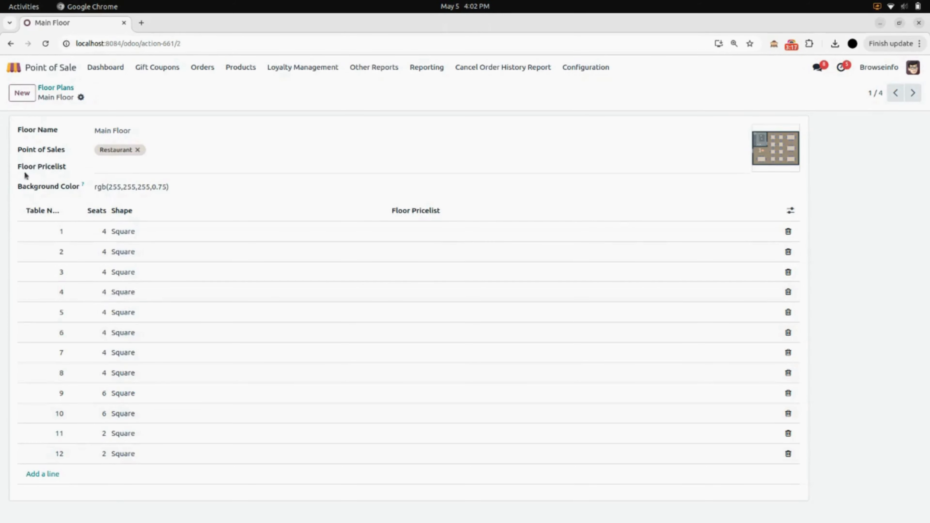
left_click(109, 164)
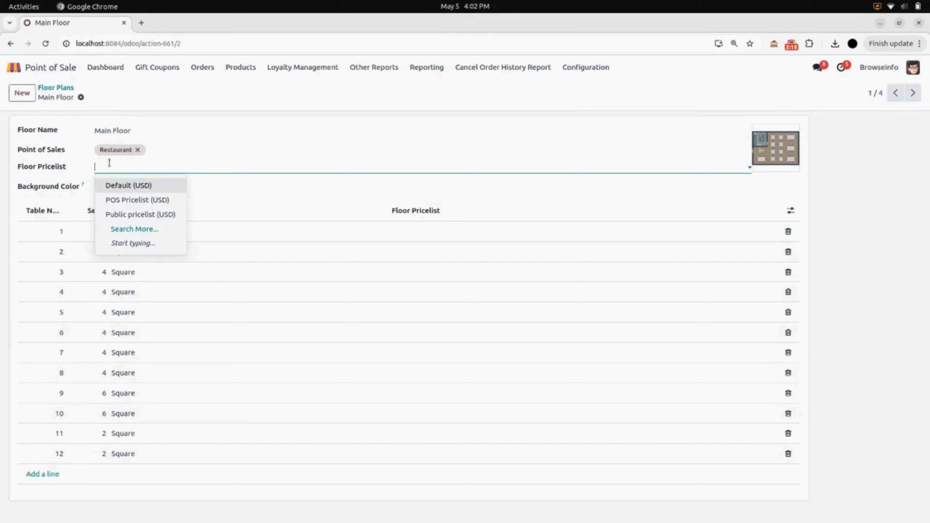
left_click(132, 214)
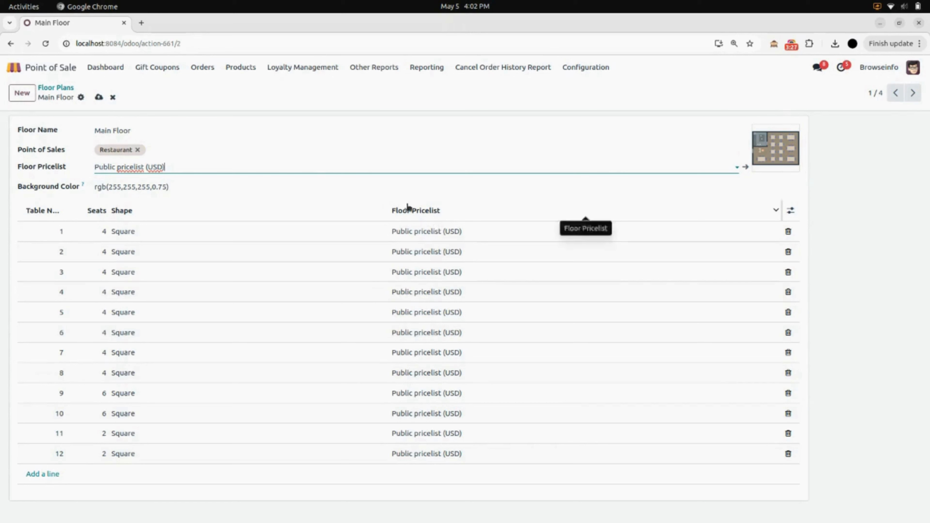
left_click(100, 100)
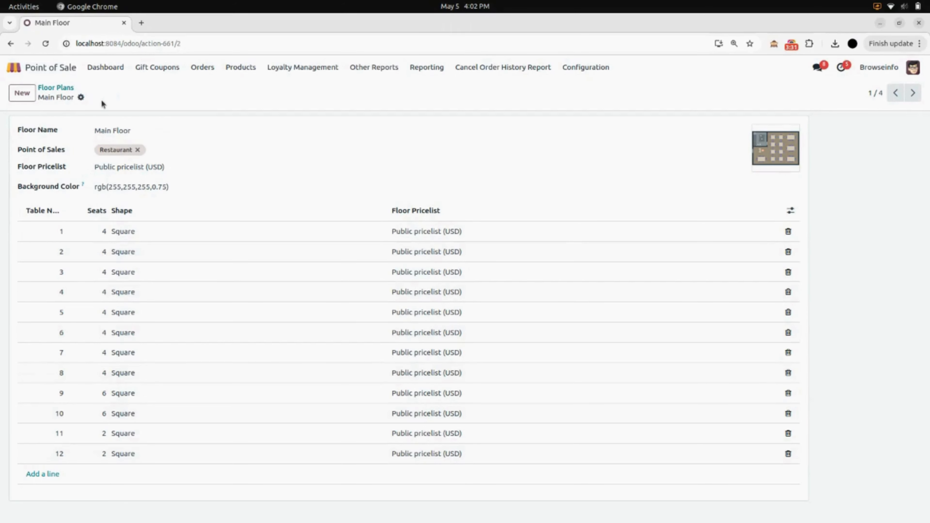
left_click(102, 69)
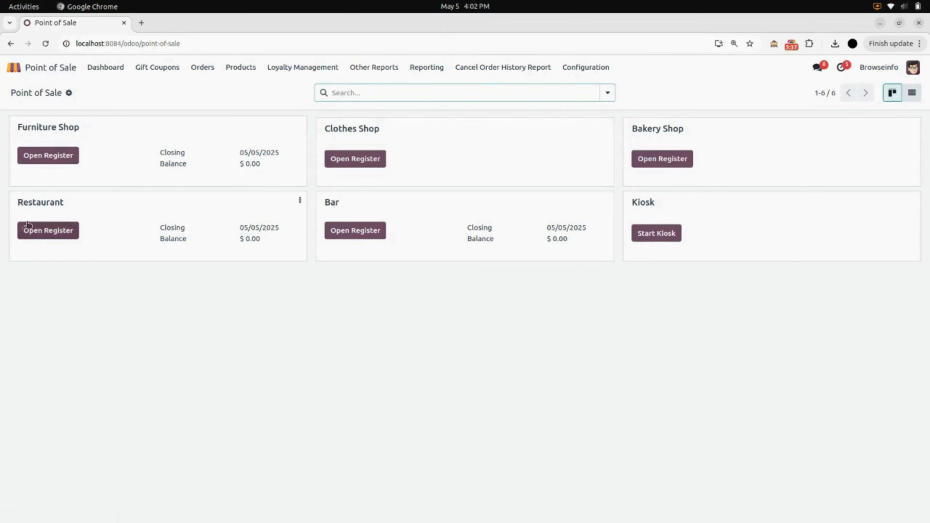
Open the Restaurant register with zero cash and order a Bacon Burger with Belgian fries and a Green Tea at table 1.
left_click(69, 237)
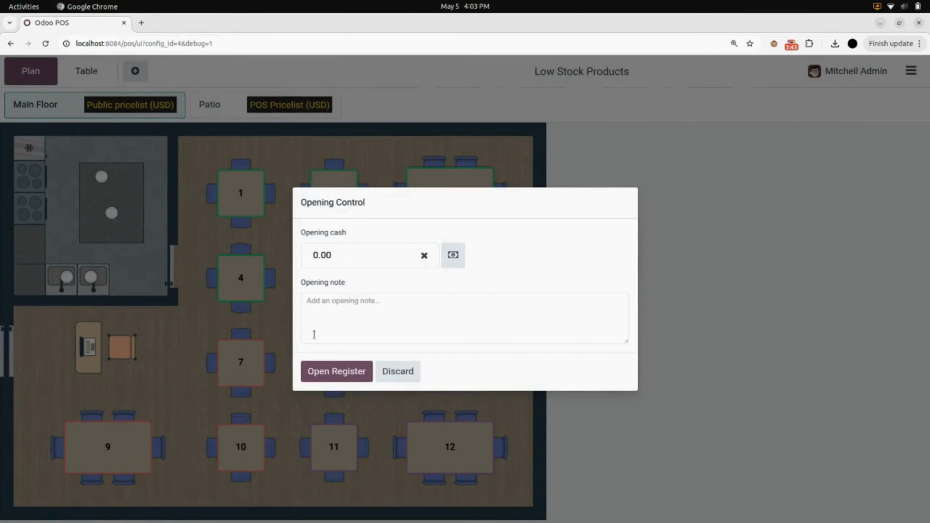
left_click(337, 371)
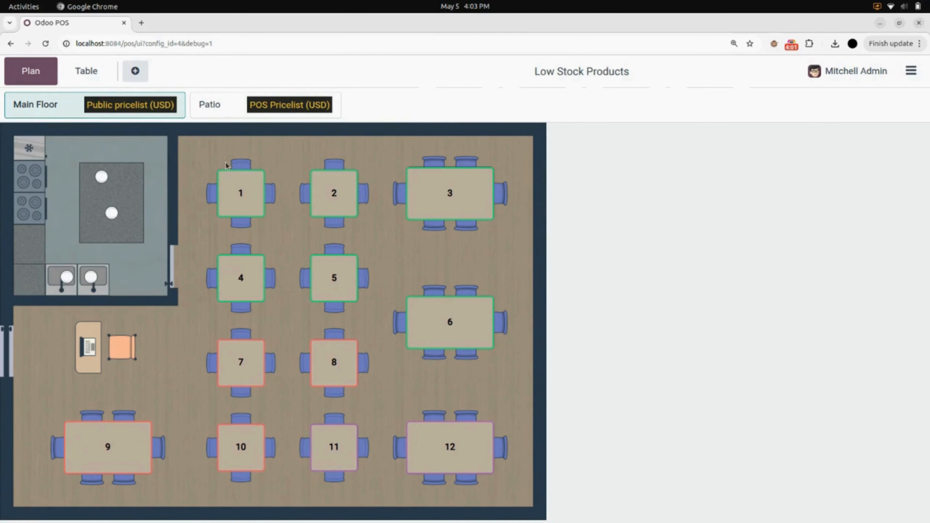
left_click(255, 208)
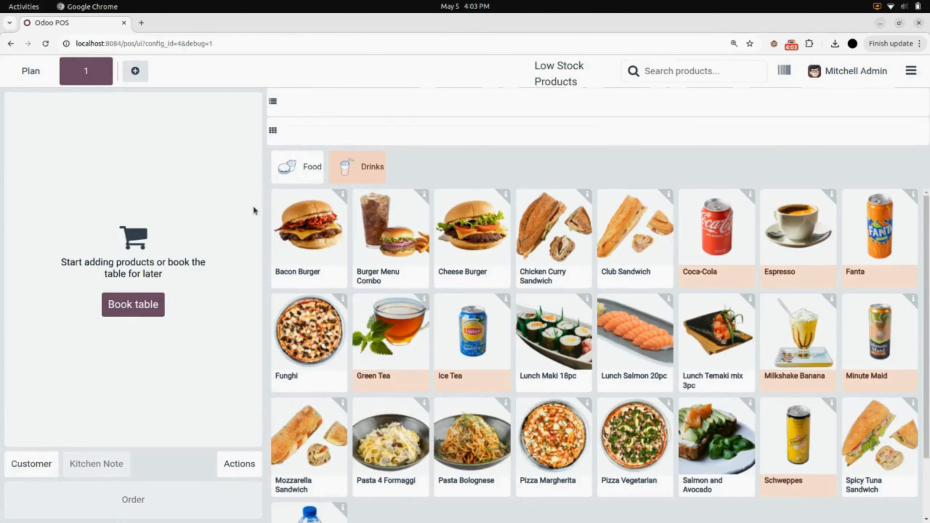
left_click(312, 235)
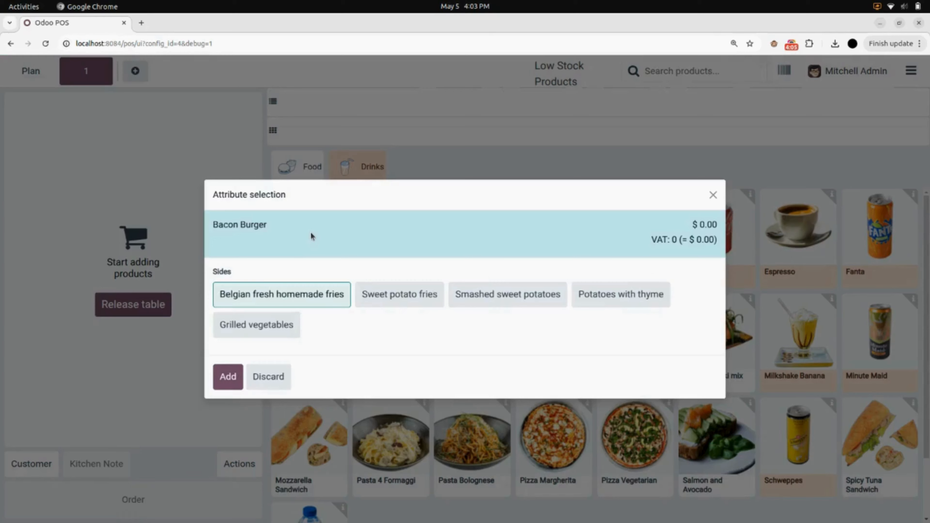
left_click(230, 378)
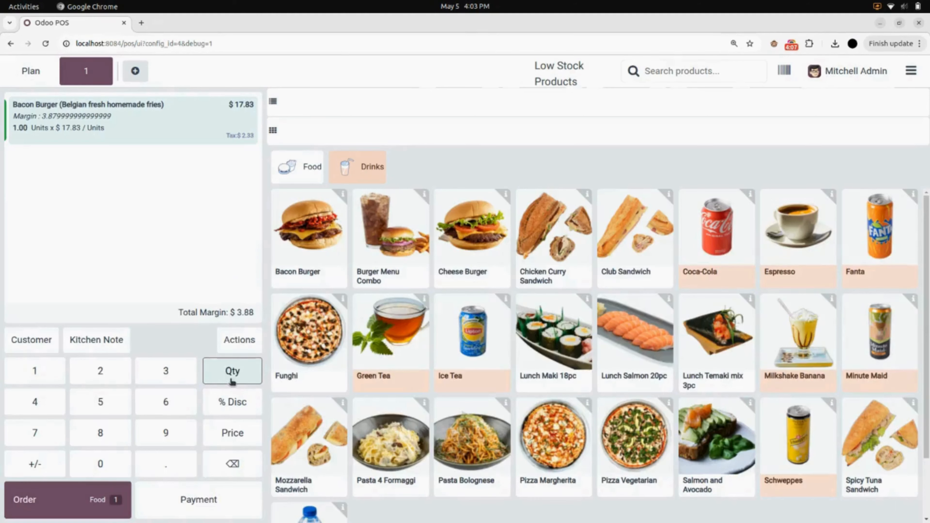
left_click(389, 348)
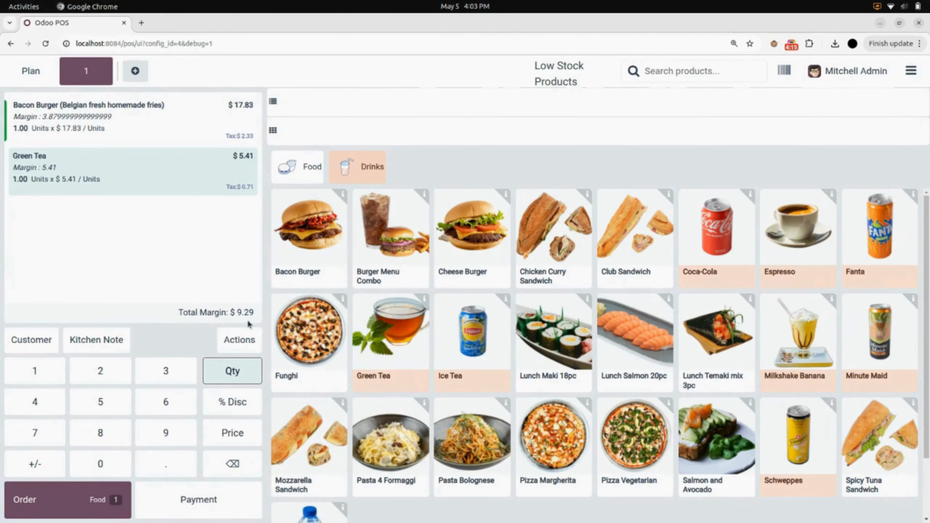
Switch table 1's order to the POS Pricelist, then back to the Public pricelist.
left_click(251, 343)
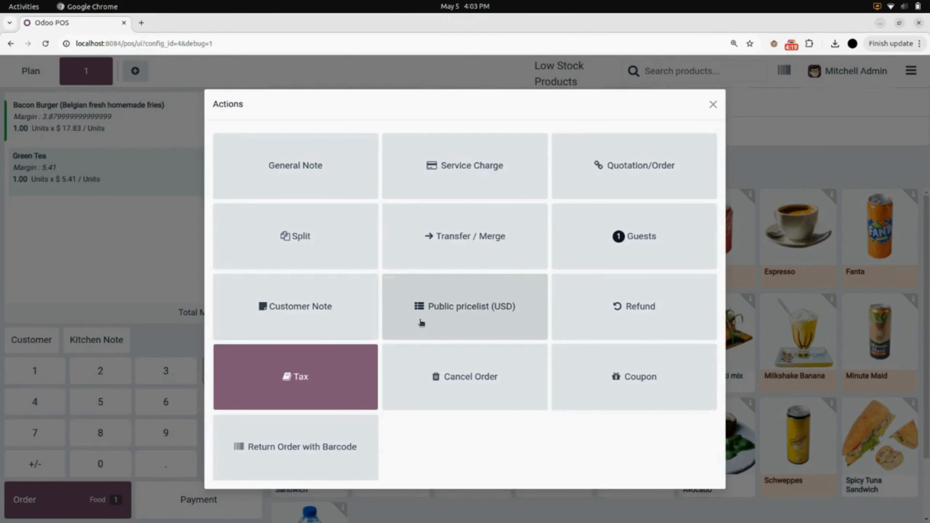
left_click(478, 315)
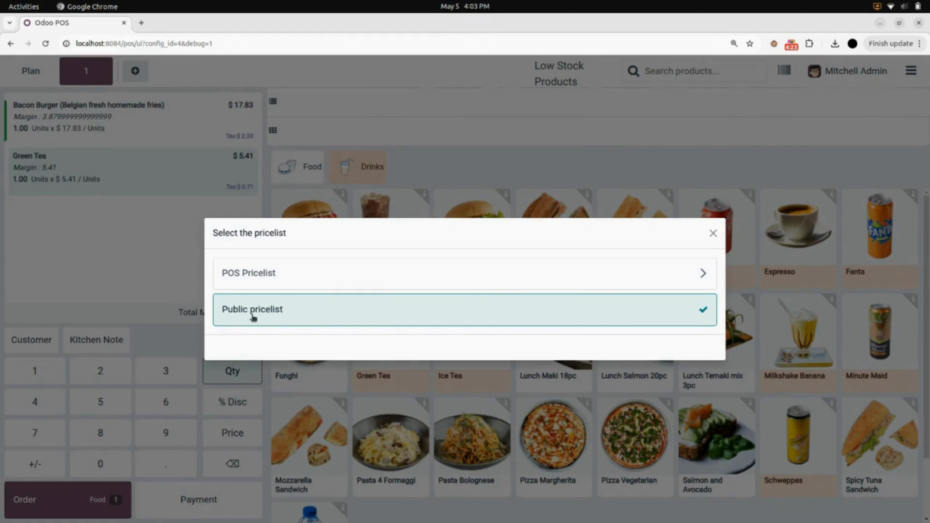
left_click(472, 285)
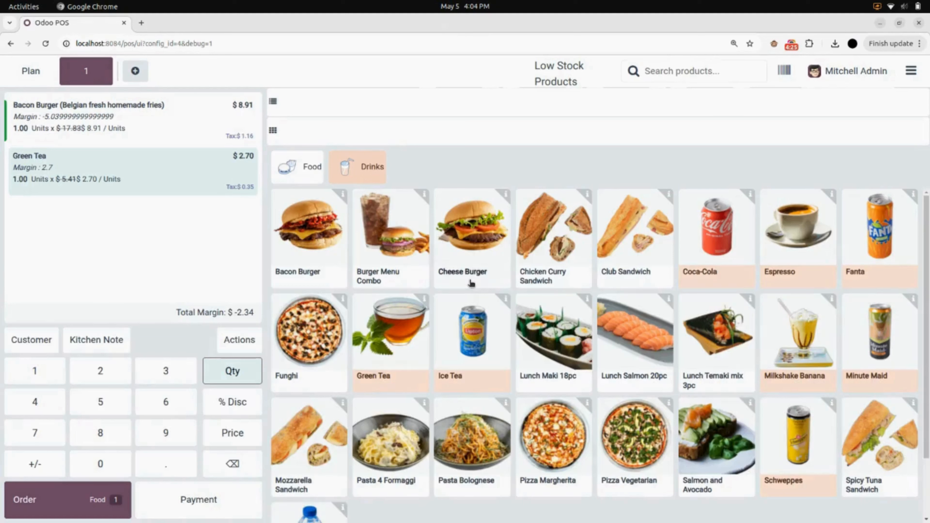
left_click(250, 341)
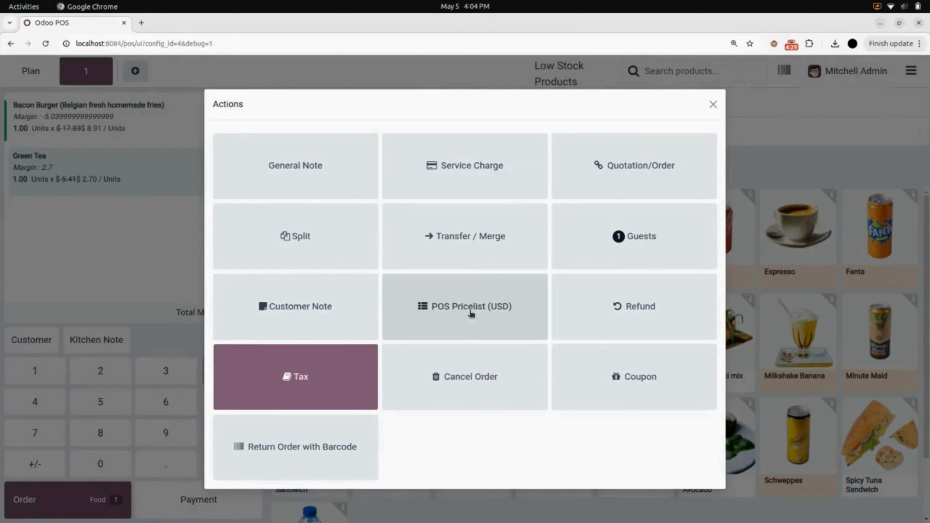
left_click(465, 316)
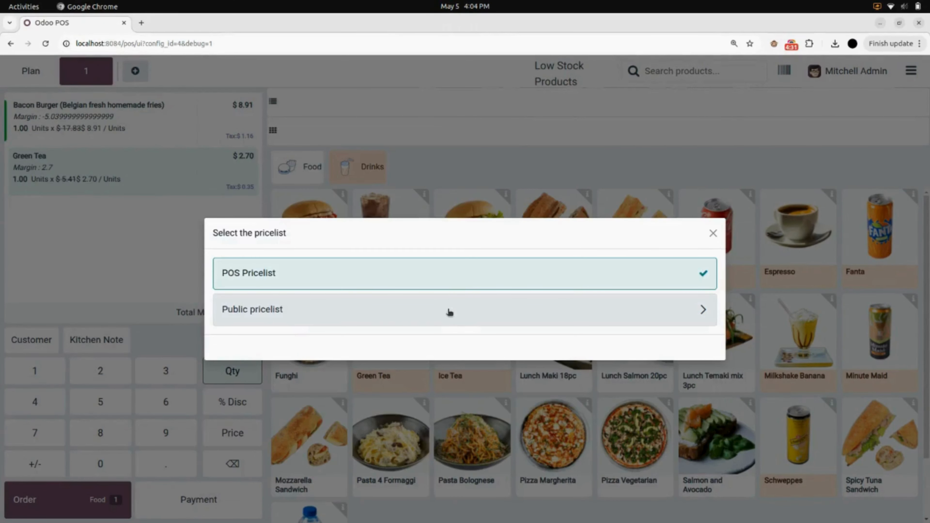
left_click(445, 315)
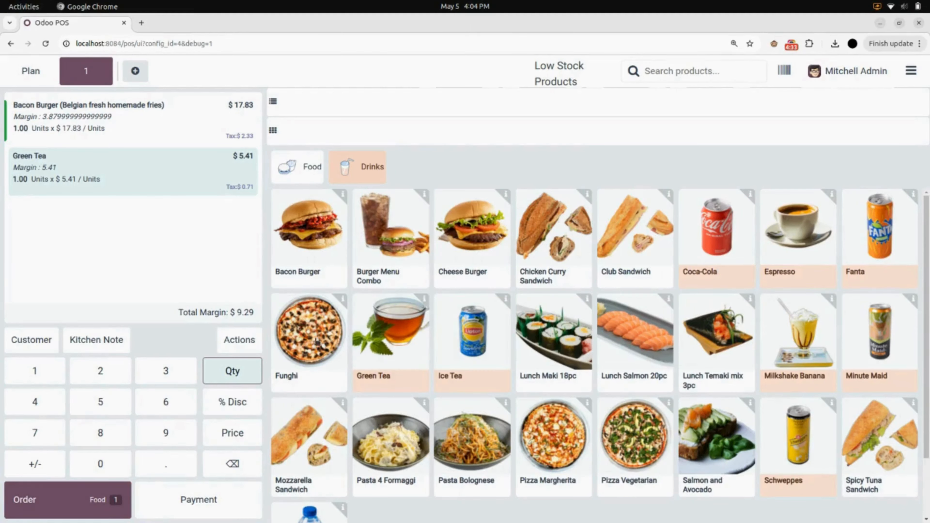
Leave the order actions unchanged and return to the Main Floor plan.
left_click(241, 340)
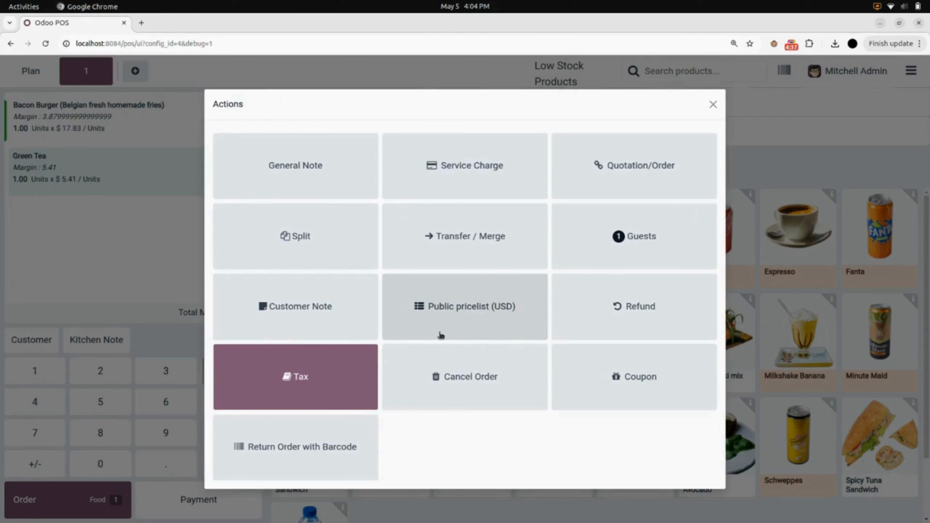
left_click(713, 108)
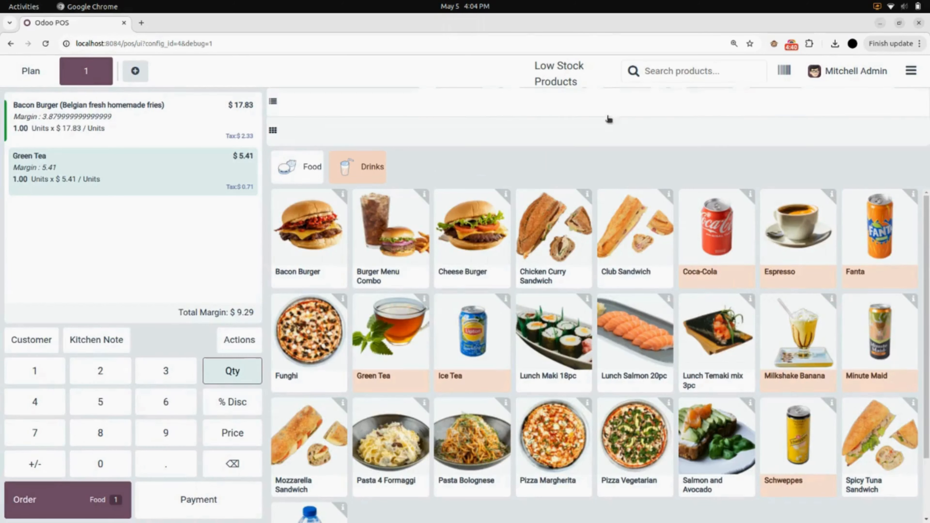
left_click(48, 68)
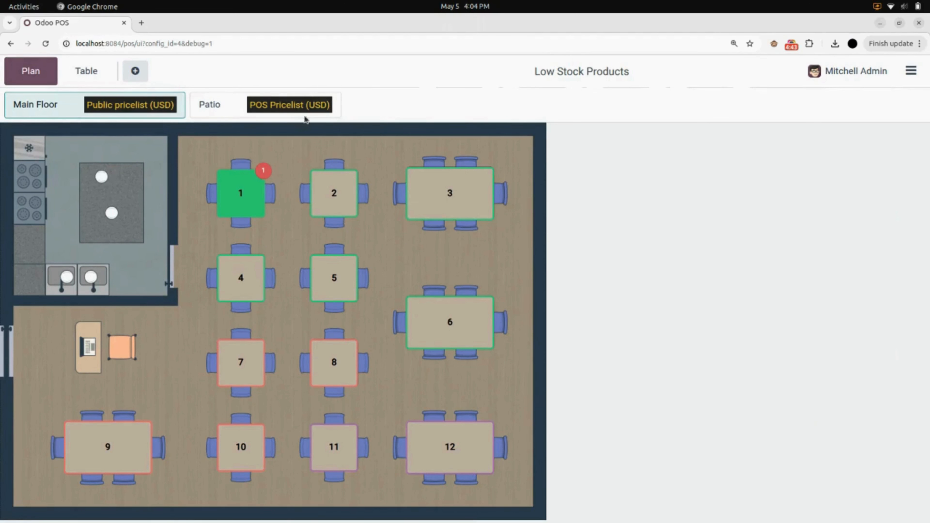
Start an order on Patio table 109 with one Funghi.
left_click(239, 108)
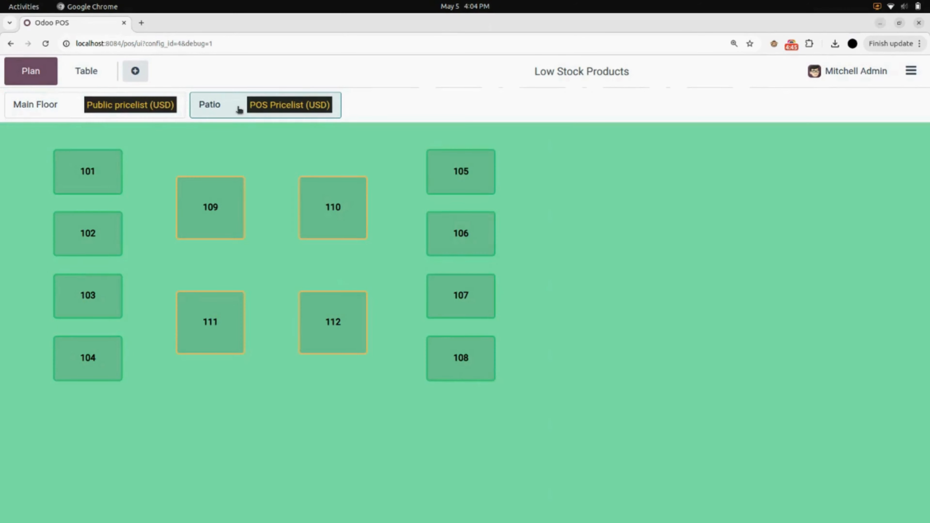
left_click(230, 204)
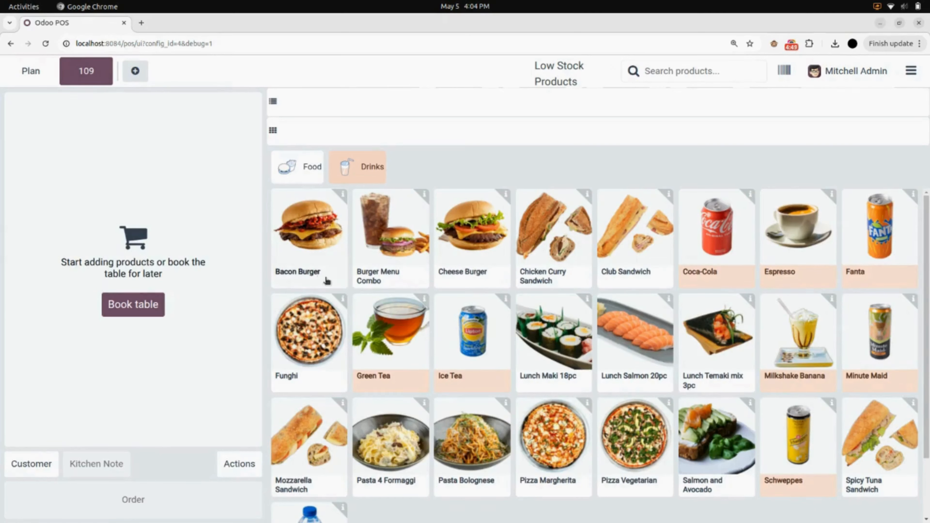
left_click(322, 325)
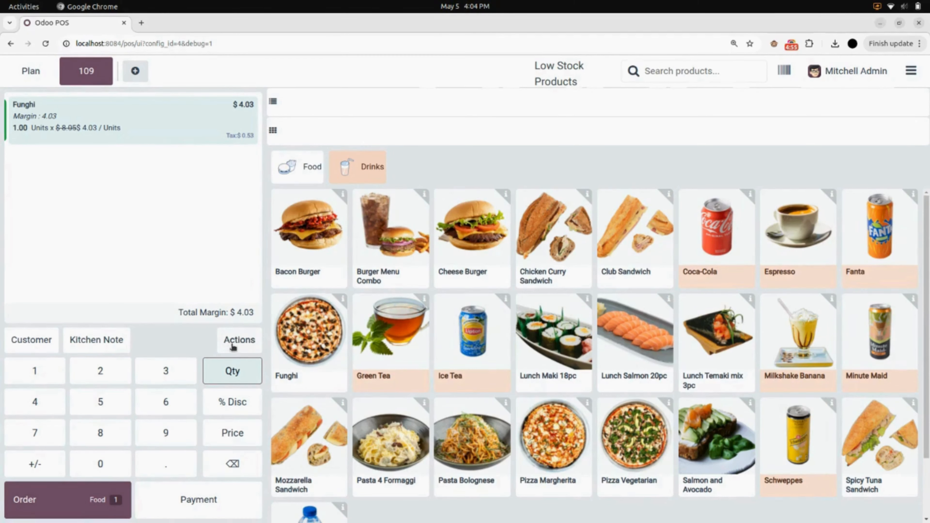
Confirm the order uses the POS Pricelist without changing it.
left_click(241, 346)
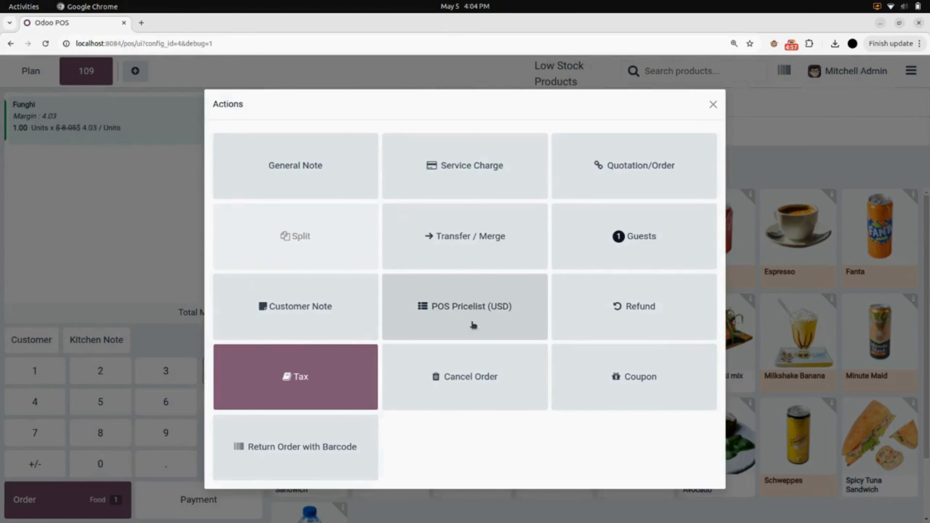
left_click(492, 317)
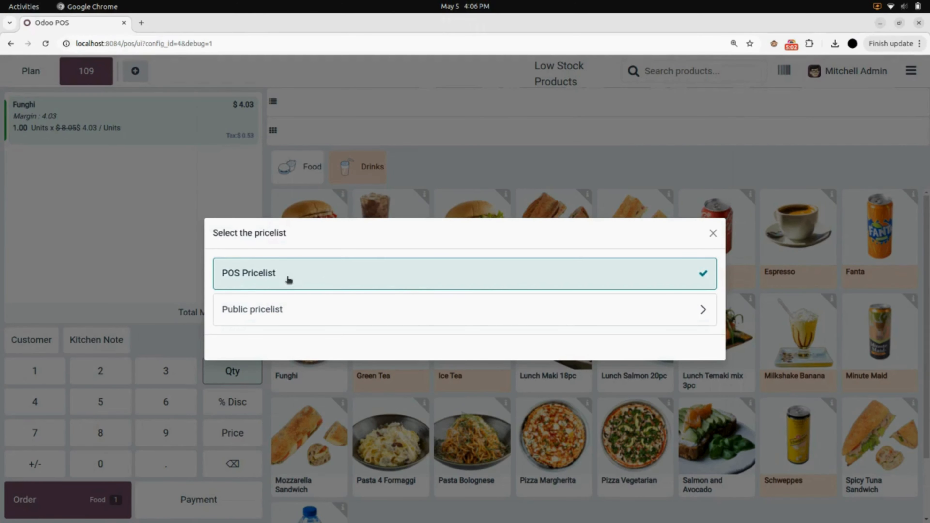
left_click(713, 234)
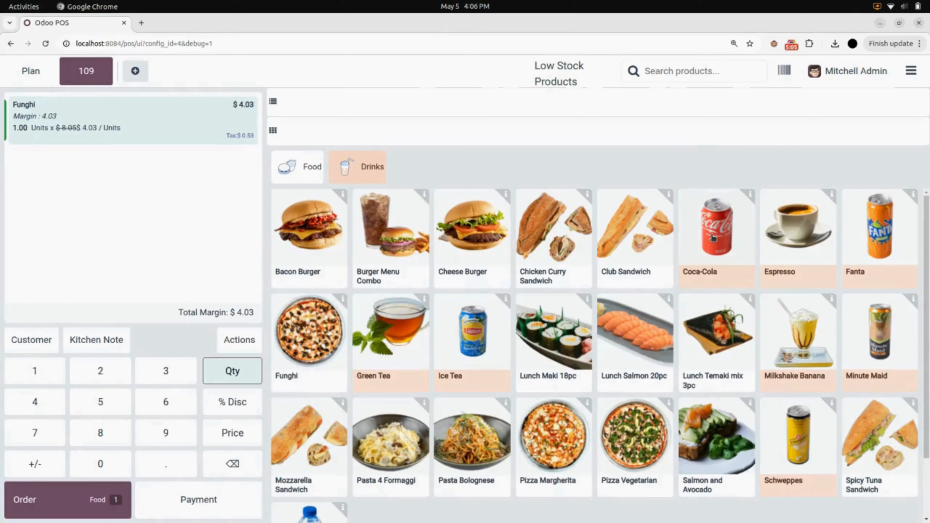
left_click(911, 71)
Close the Restaurant register, cancelling its draft orders.
left_click(888, 229)
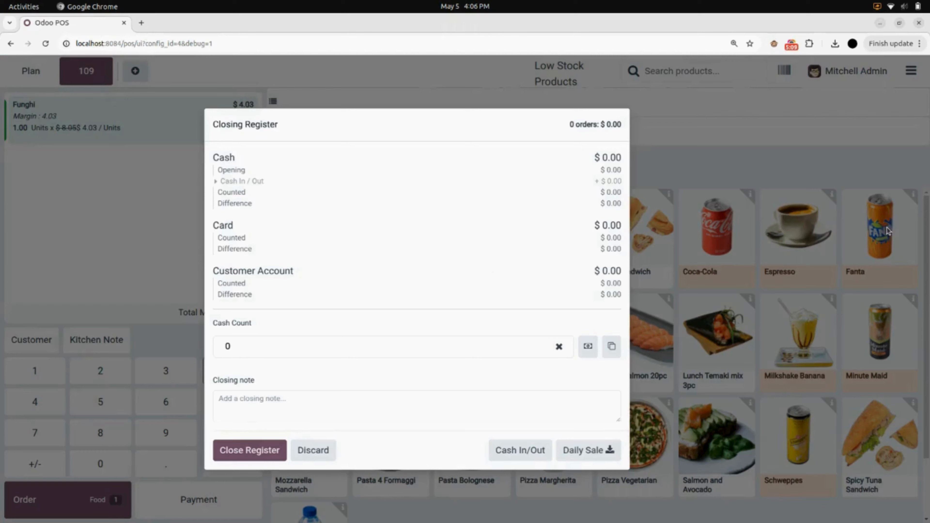
left_click(275, 451)
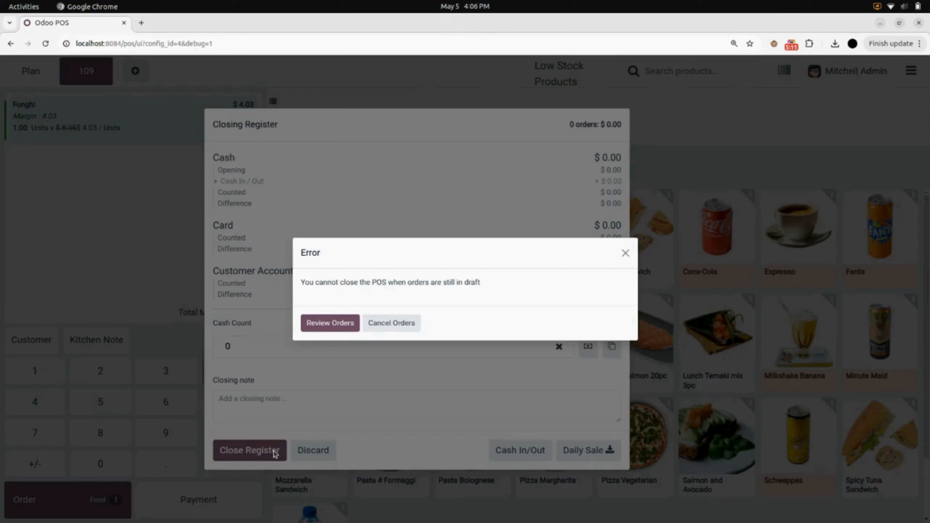
left_click(387, 324)
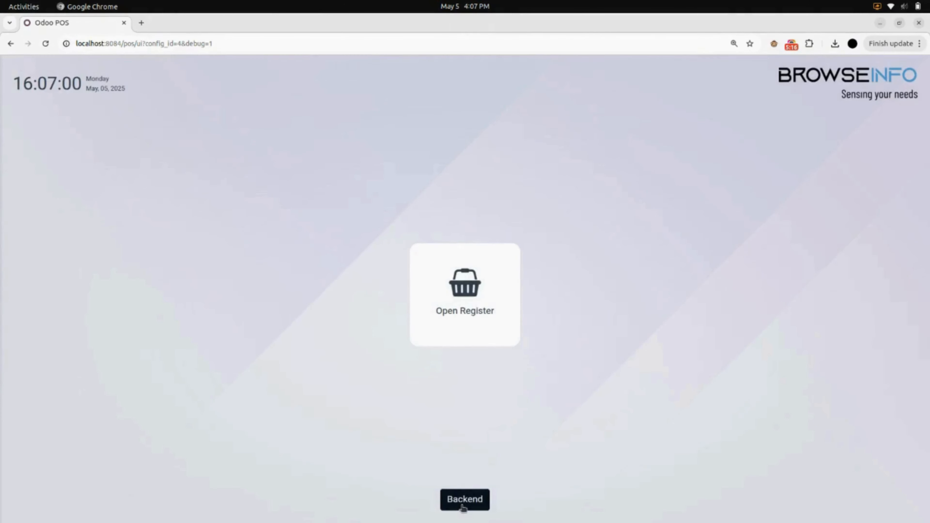
Turn on Enable Split Table in Point of Sale settings, save, and return to the dashboard.
left_click(464, 502)
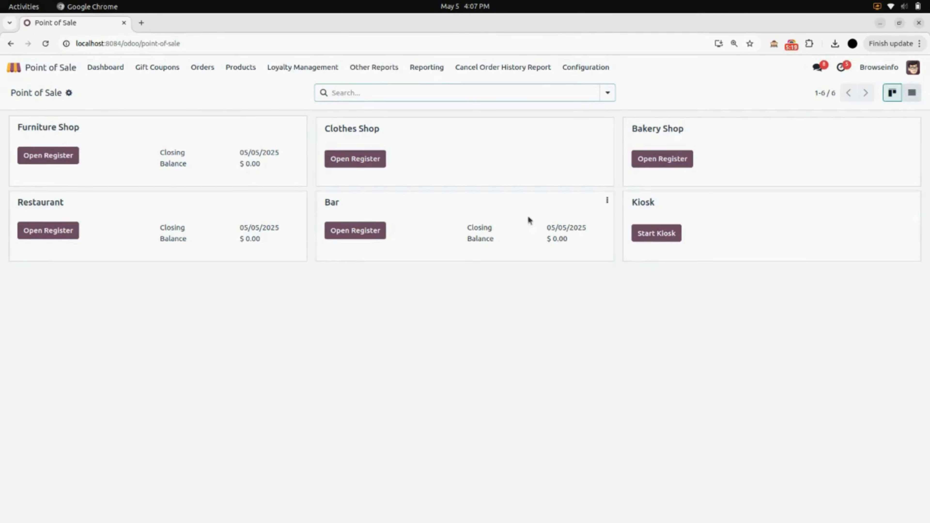
left_click(578, 69)
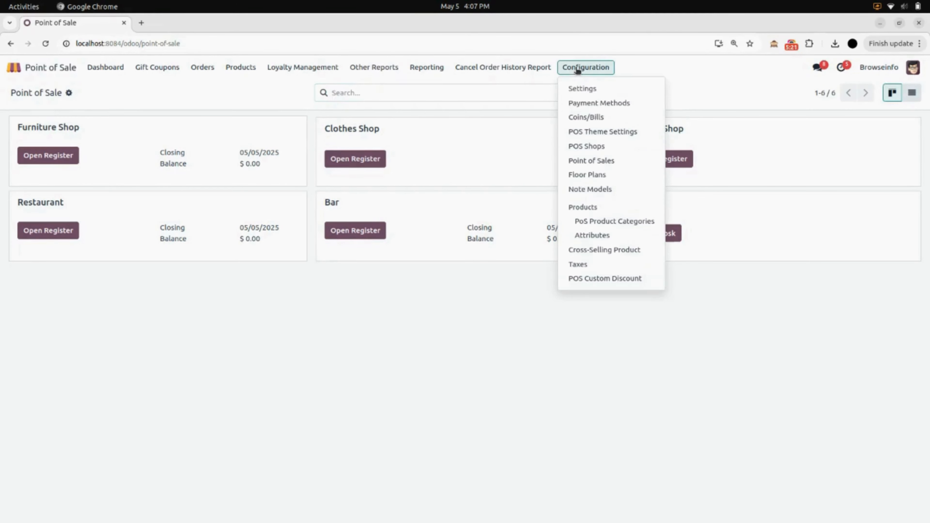
left_click(579, 90)
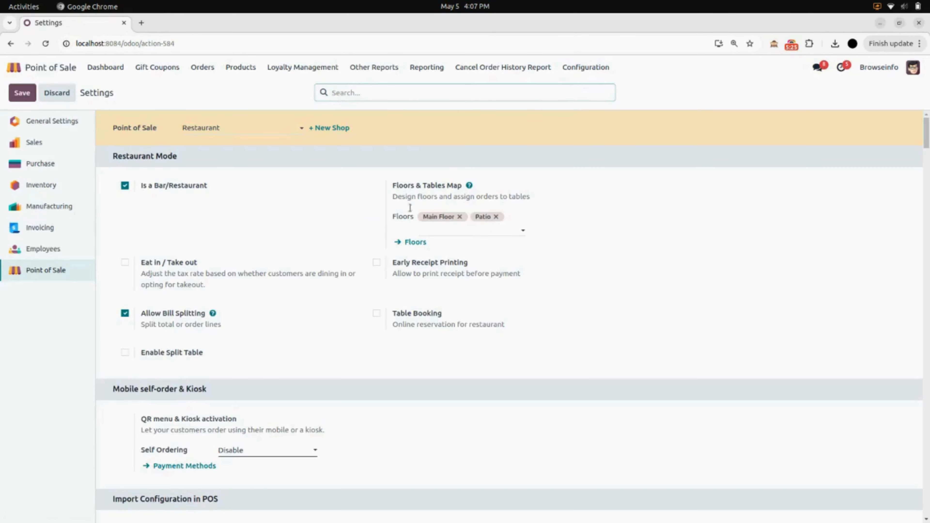
scroll(381, 273, "down", 2)
scroll(381, 269, "up", 1)
left_click(125, 353)
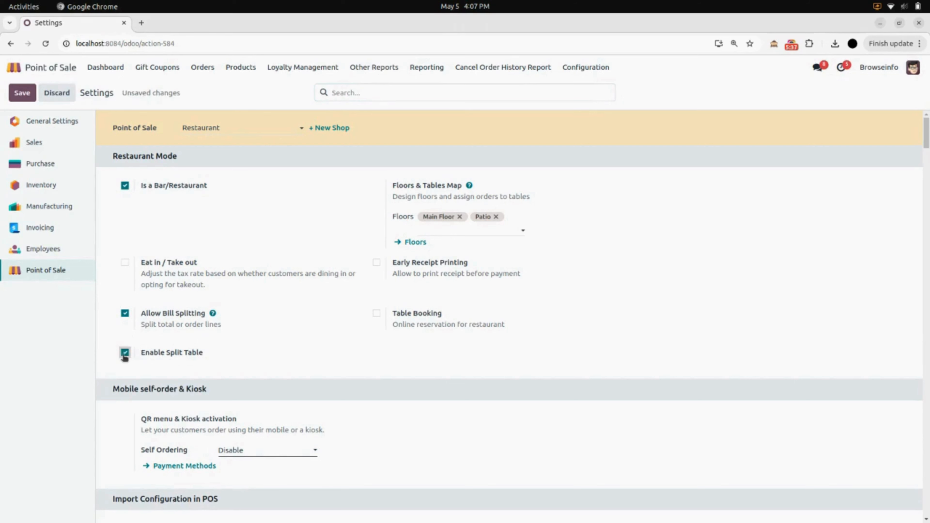
left_click(20, 96)
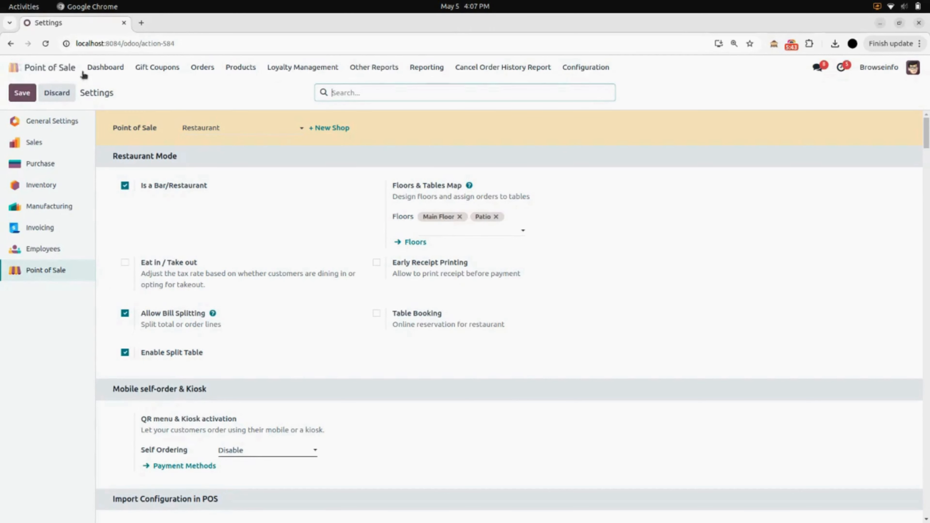
left_click(97, 75)
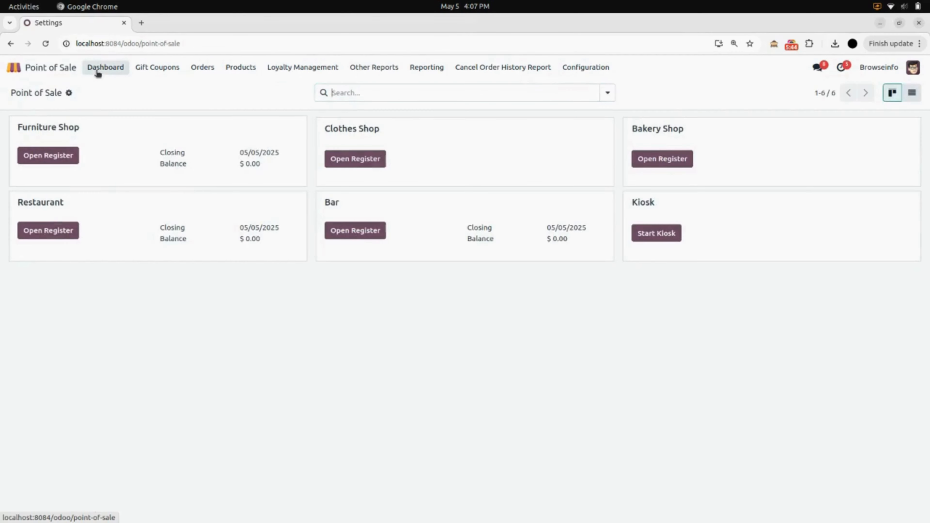
Reopen the Restaurant register with 0.00 cash and order Bacon Burger with fries, Funghi and Ice Tea on table 2.
left_click(47, 232)
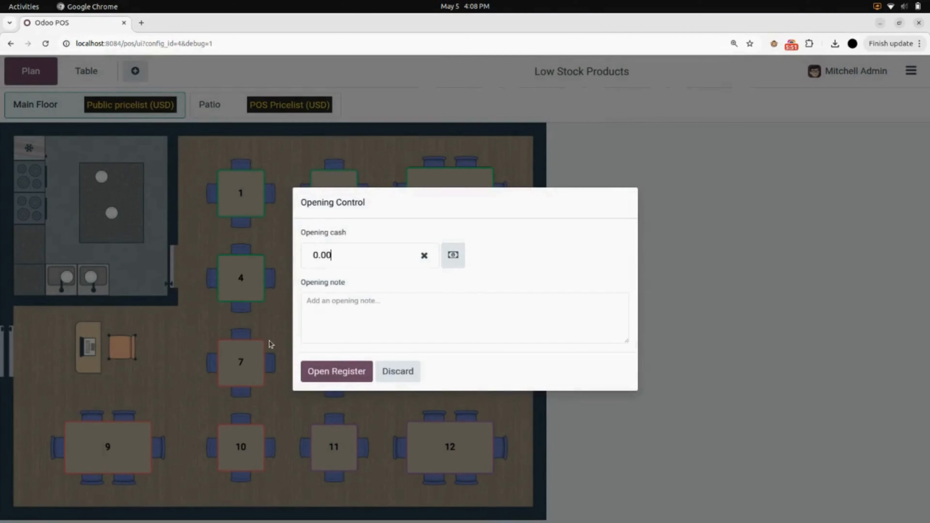
left_click(322, 371)
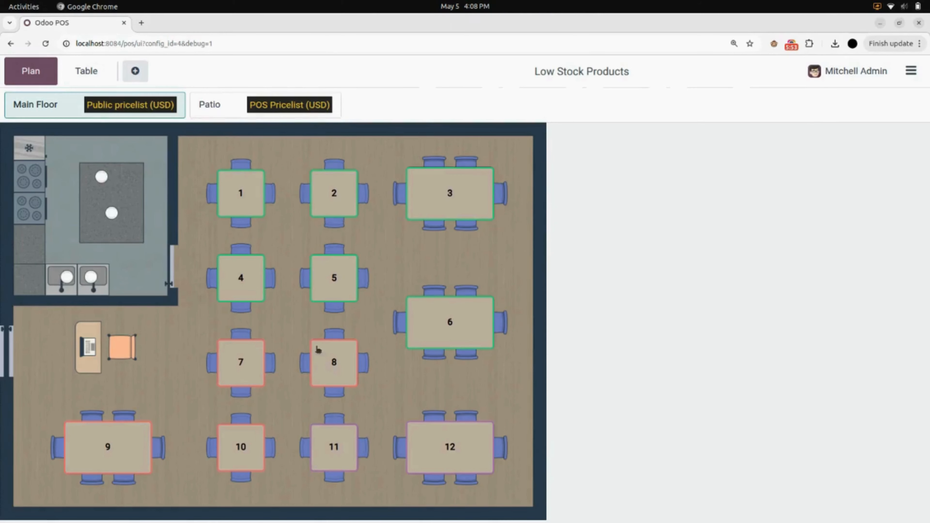
left_click(324, 193)
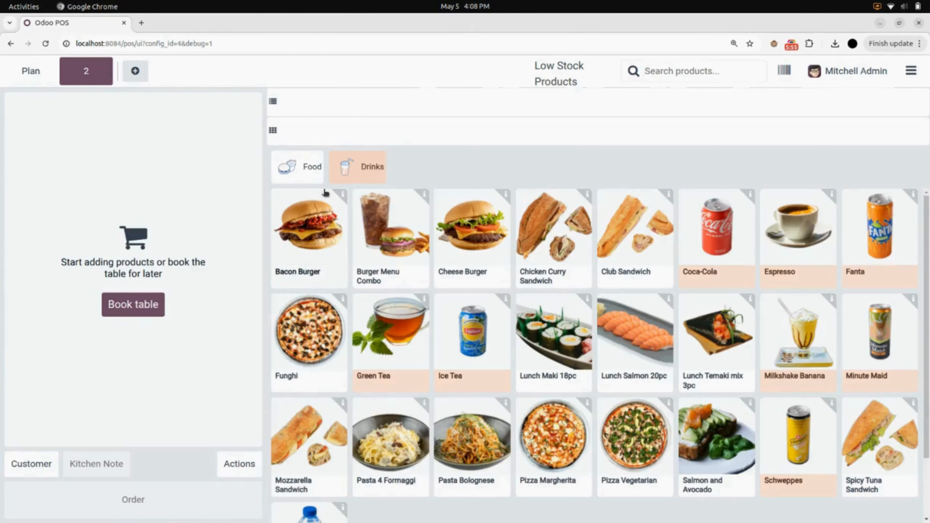
left_click(318, 245)
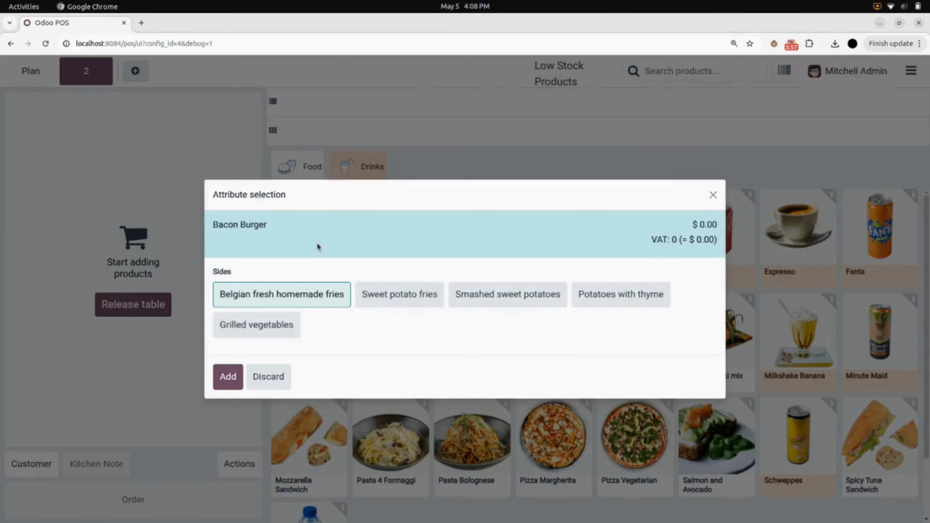
left_click(236, 377)
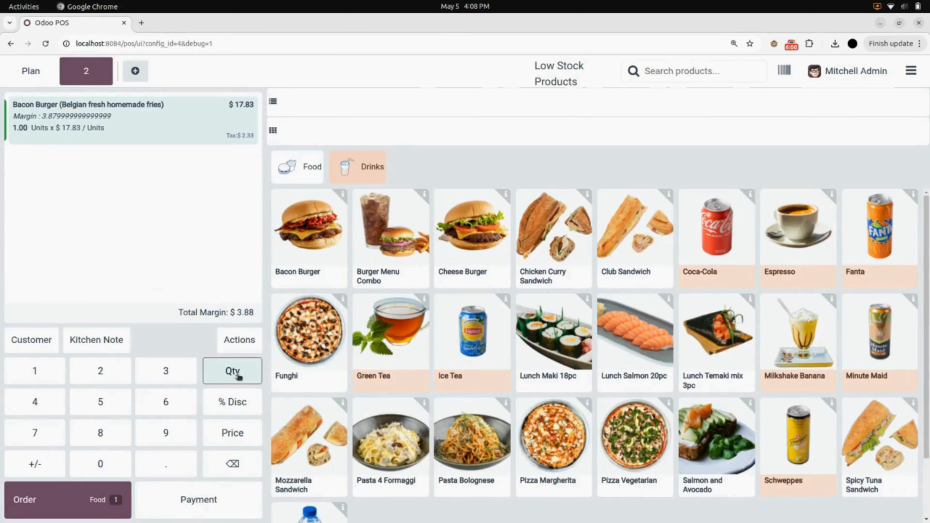
left_click(289, 374)
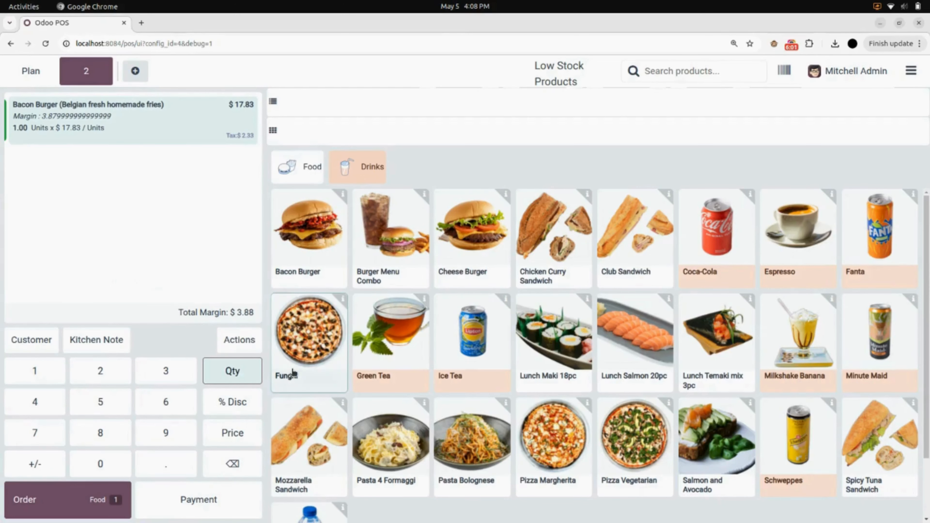
left_click(458, 355)
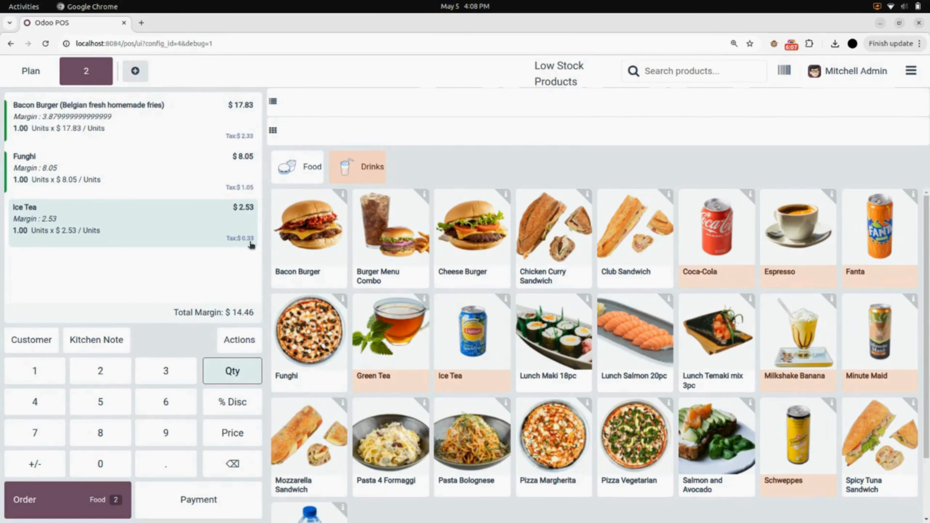
left_click(238, 340)
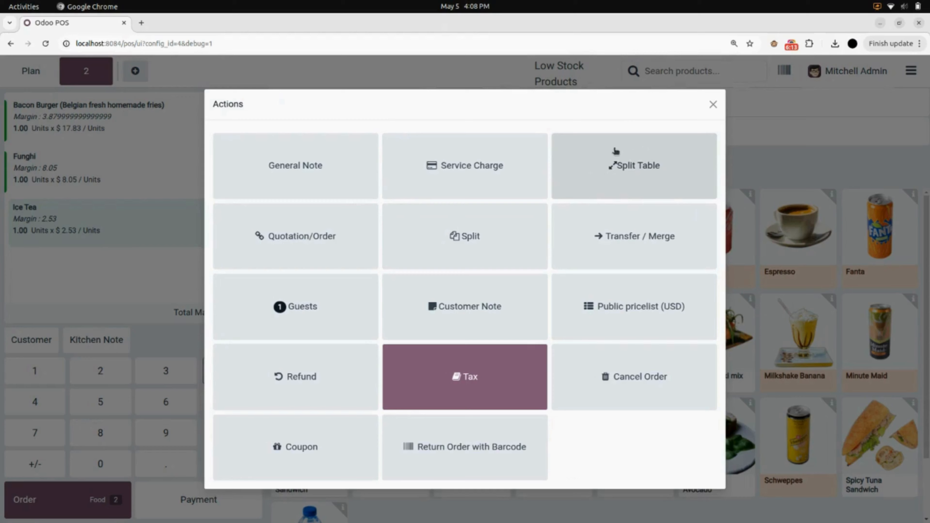
In the Split Table dialog, send Bacon Burger and Ice Tea to Main Floor - 1.
left_click(626, 183)
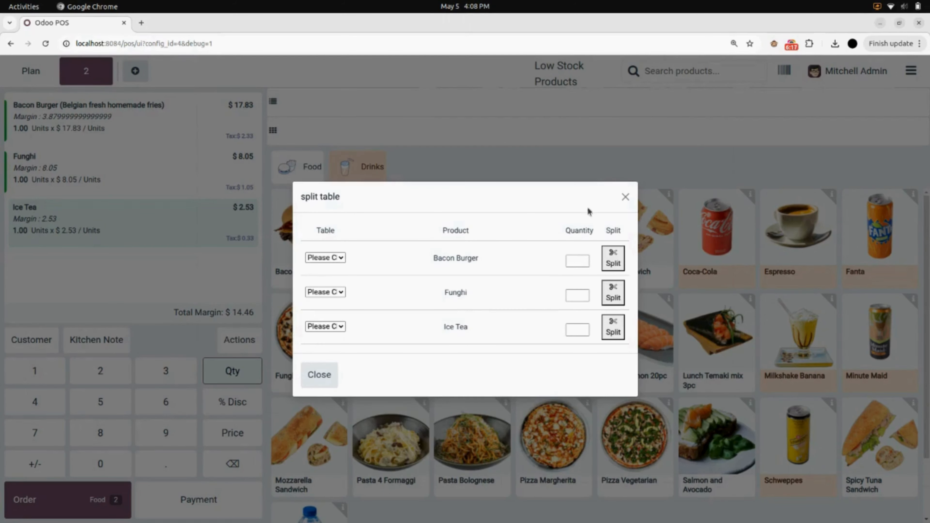
left_click(335, 257)
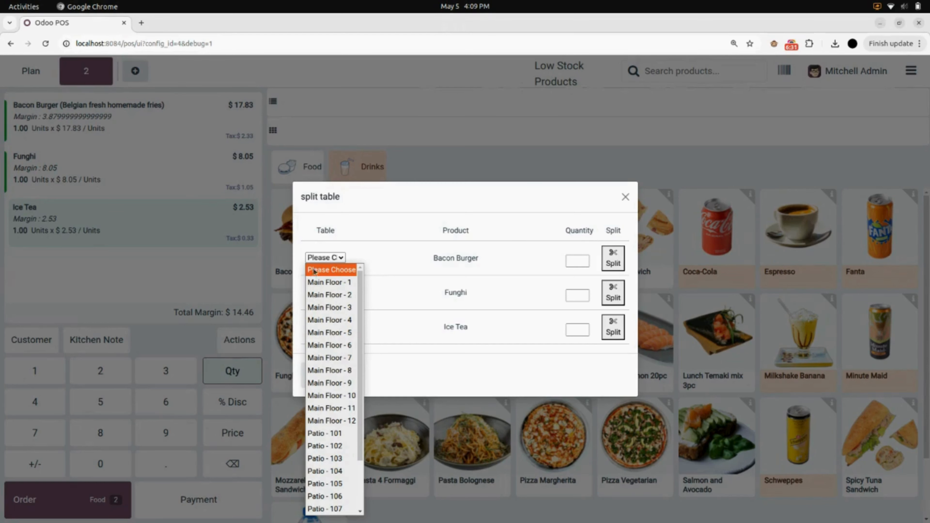
left_click(336, 283)
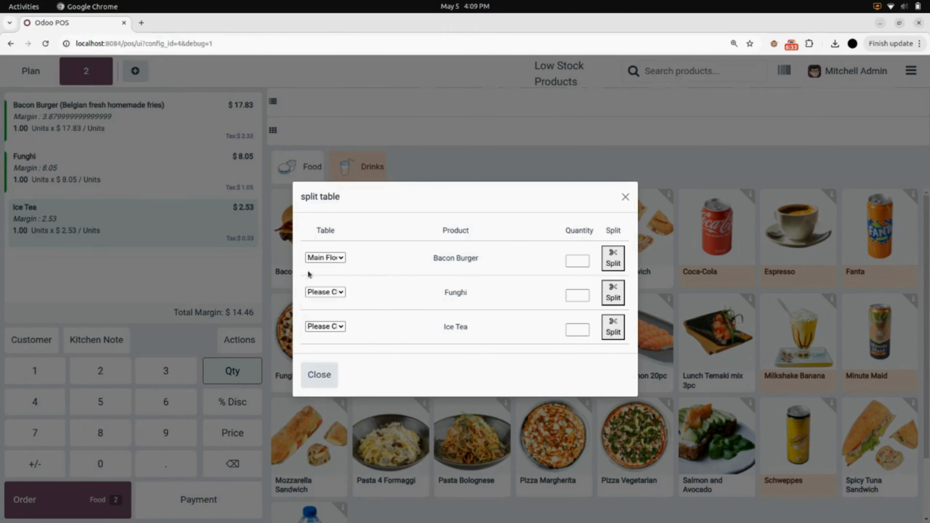
left_click(340, 329)
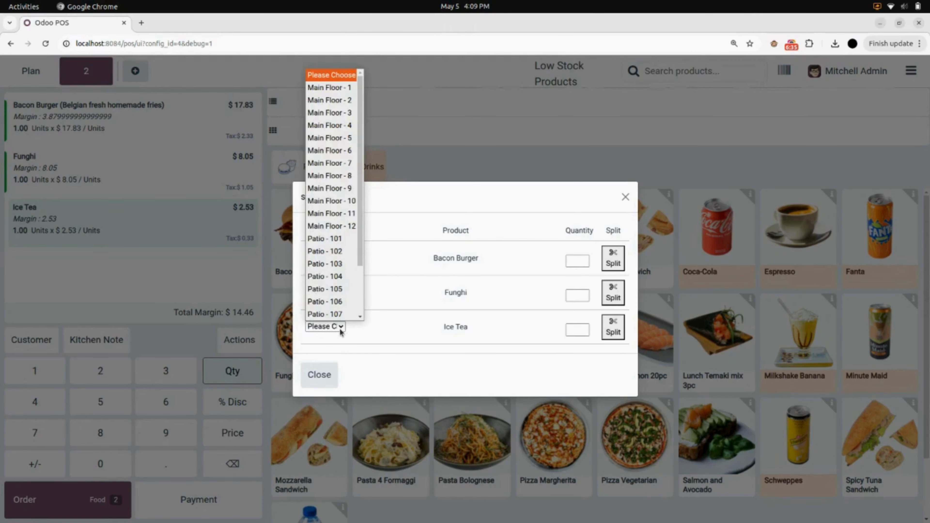
left_click(331, 98)
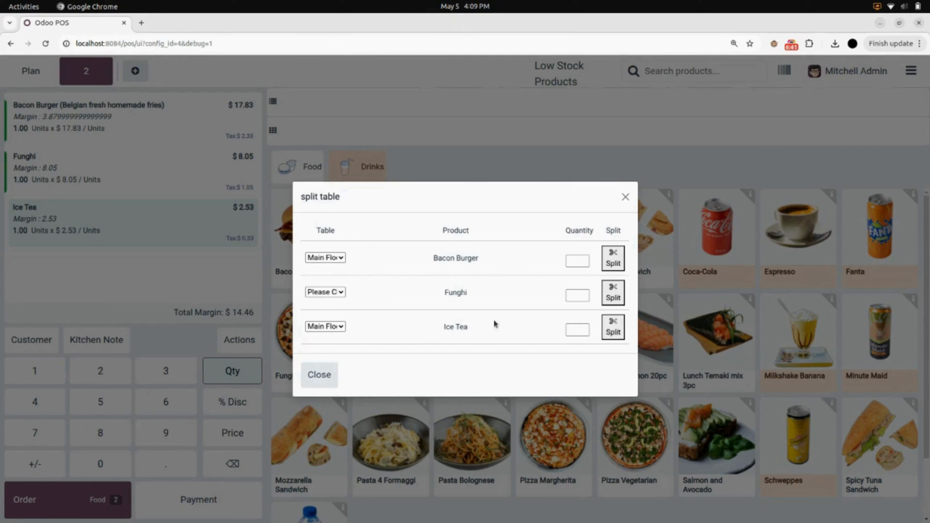
Enter quantity 1 for Bacon Burger, Funghi and Ice Tea, and split the Bacon Burger onto table 1.
left_click(580, 262)
left_click(586, 283)
left_click(583, 294)
type("1")
left_click(576, 329)
type("1")
left_click(611, 267)
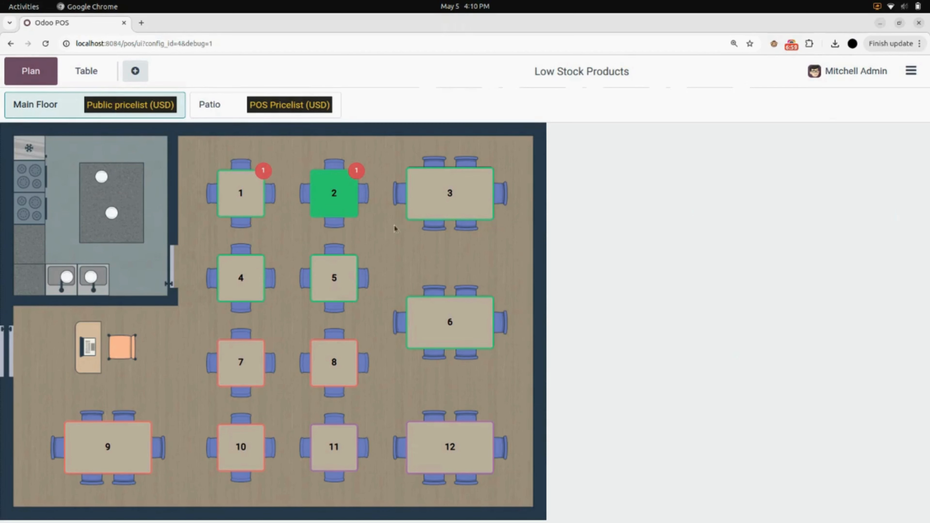
Check the Bacon Burger on table 1, then reopen table 2's order.
left_click(254, 197)
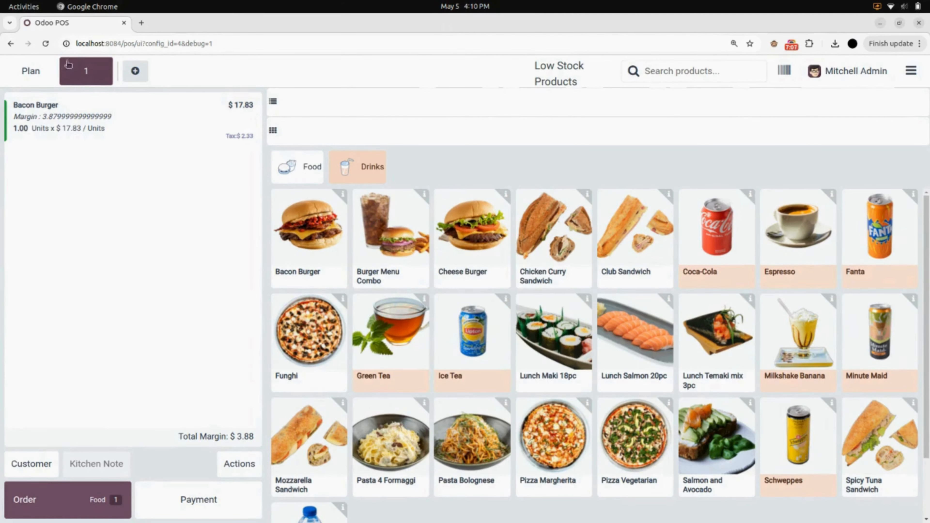
left_click(50, 75)
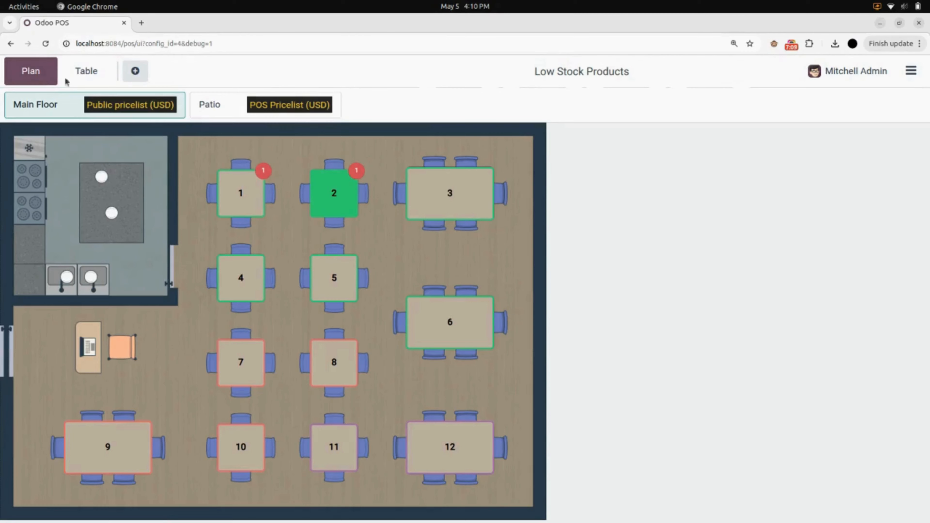
left_click(333, 201)
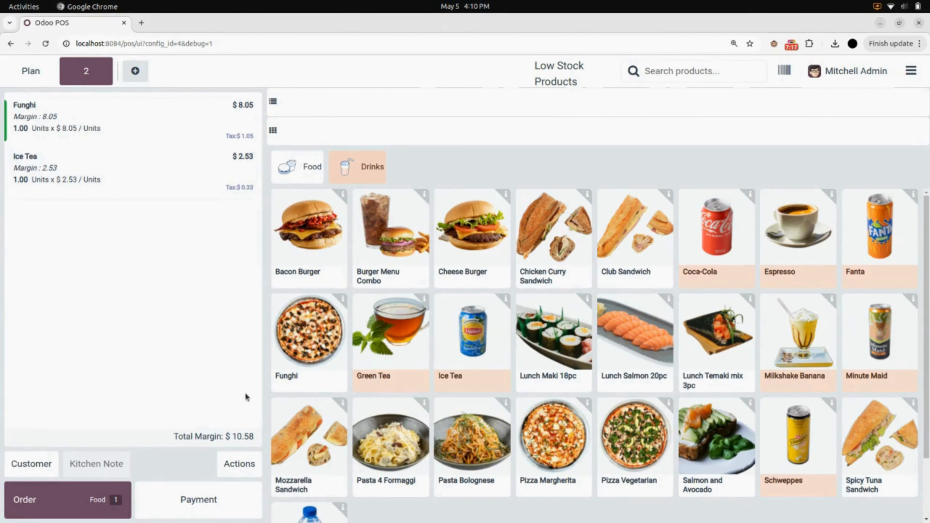
Split Ice Tea with quantity 2 onto Main Floor table 7 and view table 7's order.
left_click(233, 464)
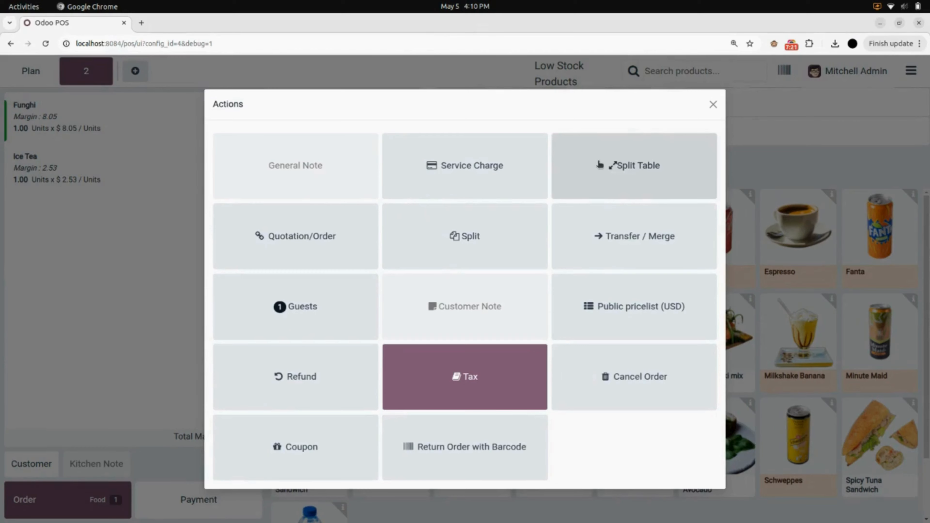
left_click(635, 168)
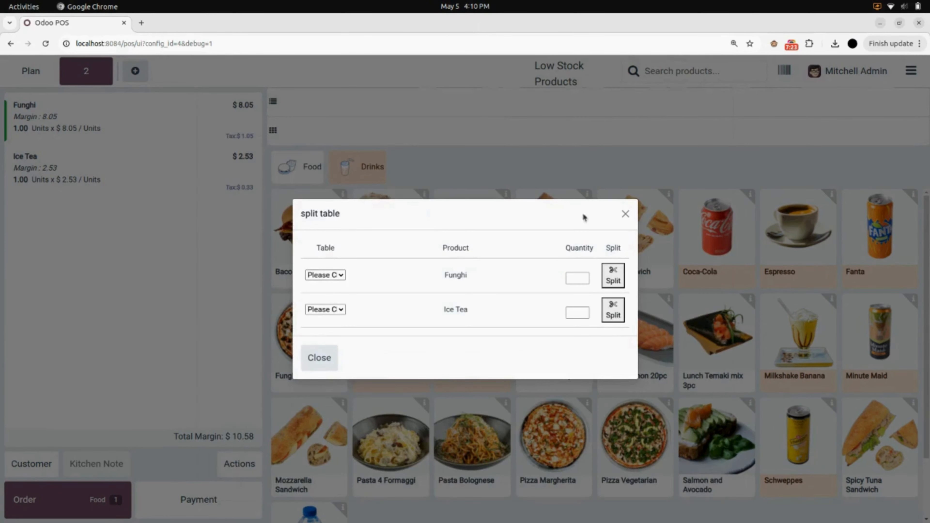
left_click(341, 313)
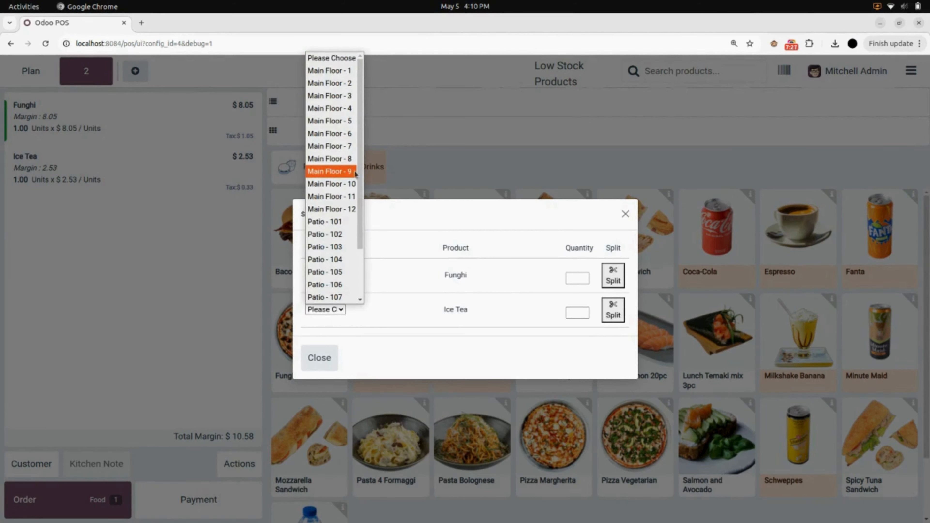
left_click(352, 152)
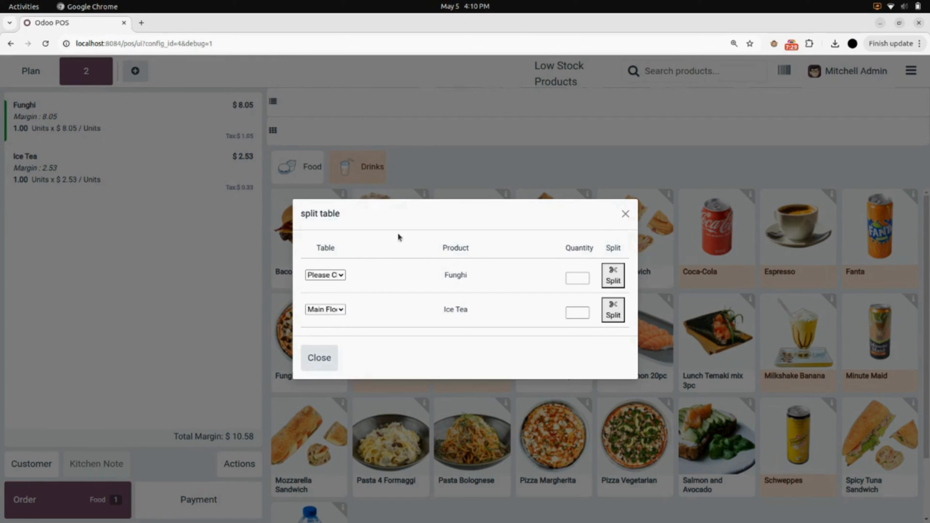
left_click(576, 311)
type("2")
left_click(615, 311)
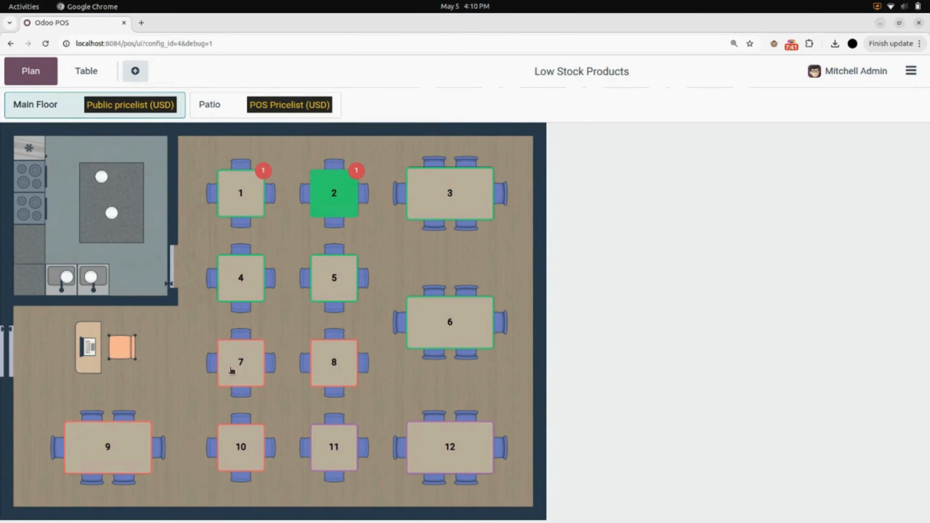
left_click(243, 362)
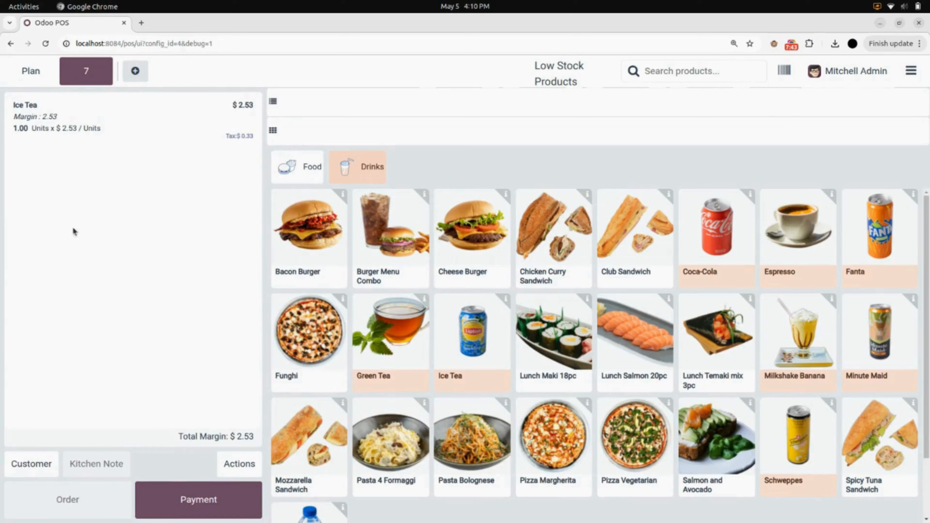
Close the Restaurant register from the session menu, cancelling the draft orders that block it.
left_click(74, 143)
left_click(902, 71)
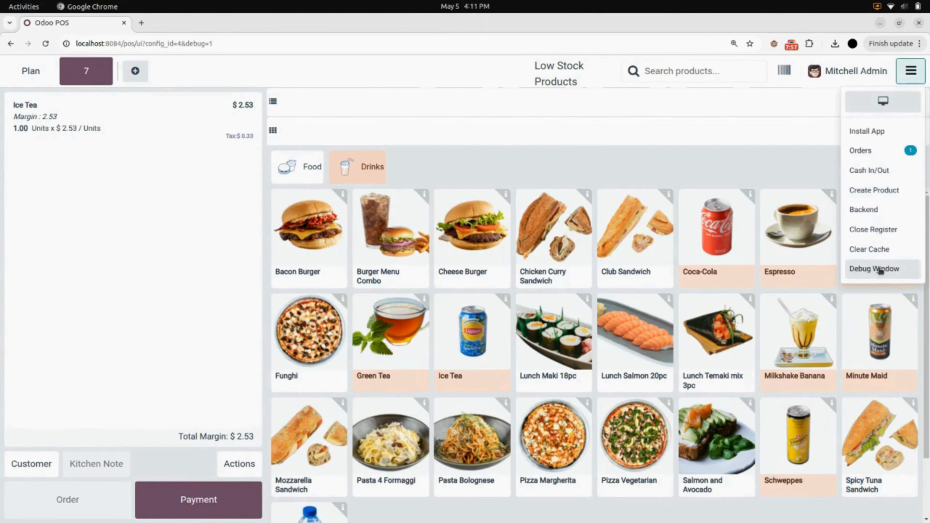
left_click(879, 231)
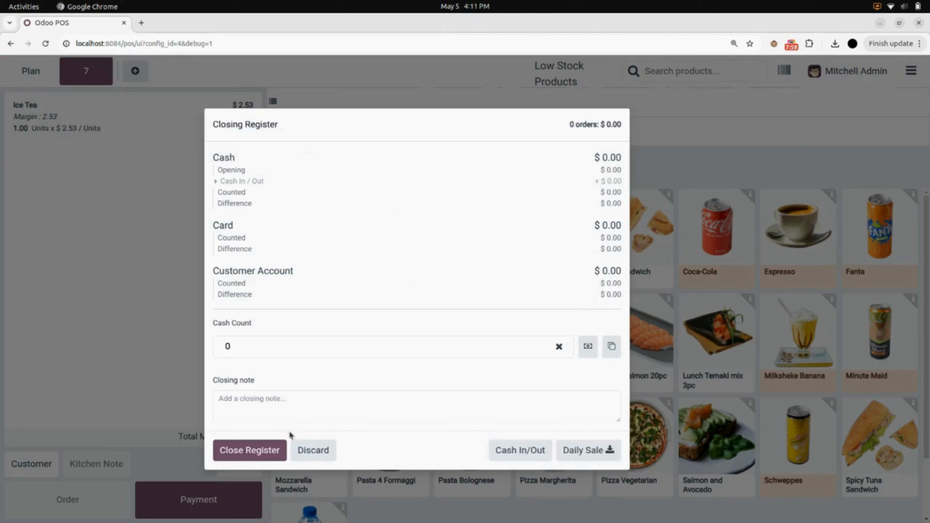
left_click(275, 448)
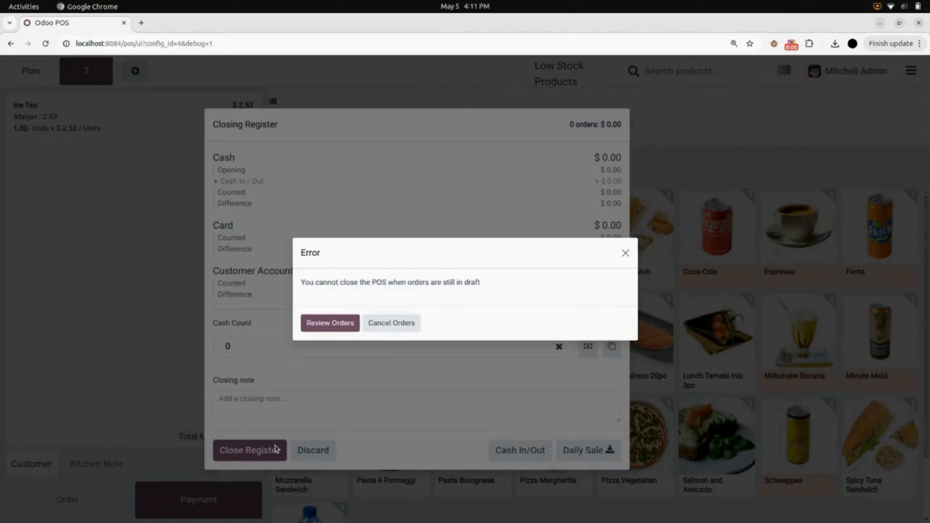
left_click(412, 322)
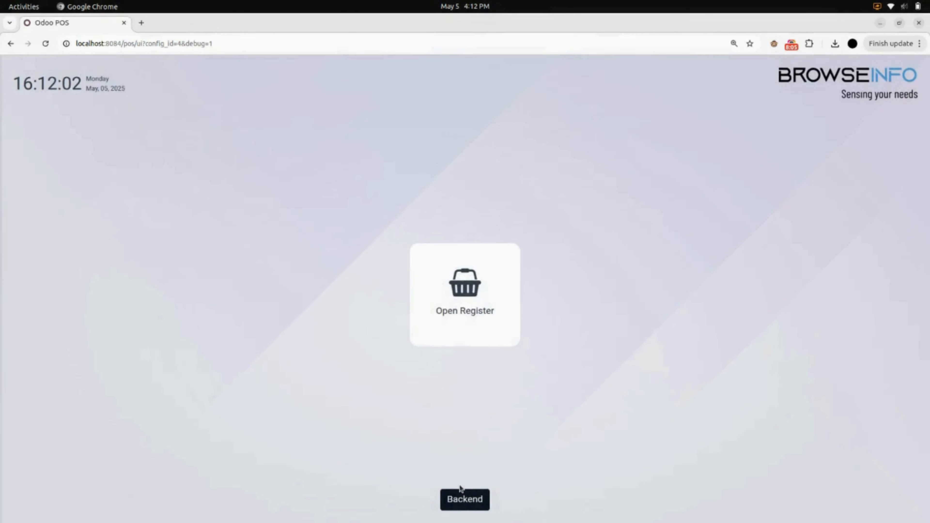
Open a Furniture Shop register session from the backend, confirming the opening cash.
left_click(464, 510)
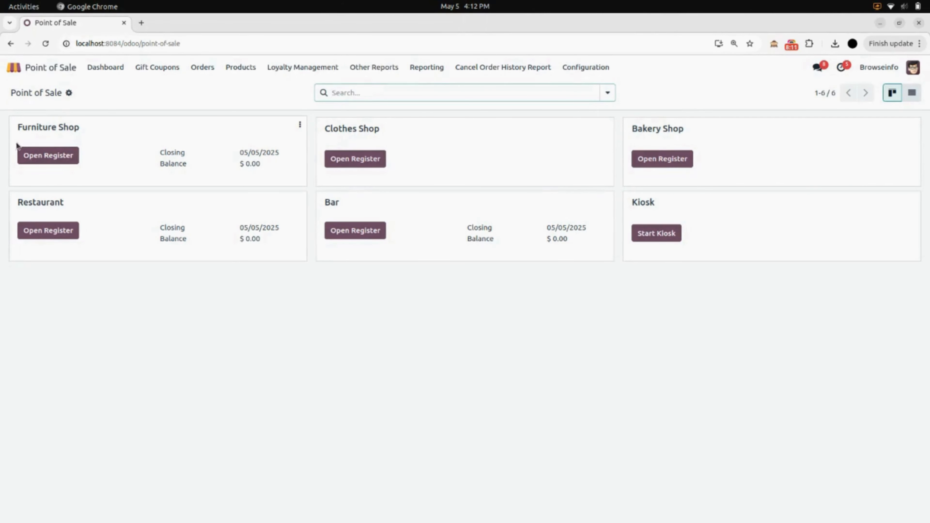
left_click(43, 163)
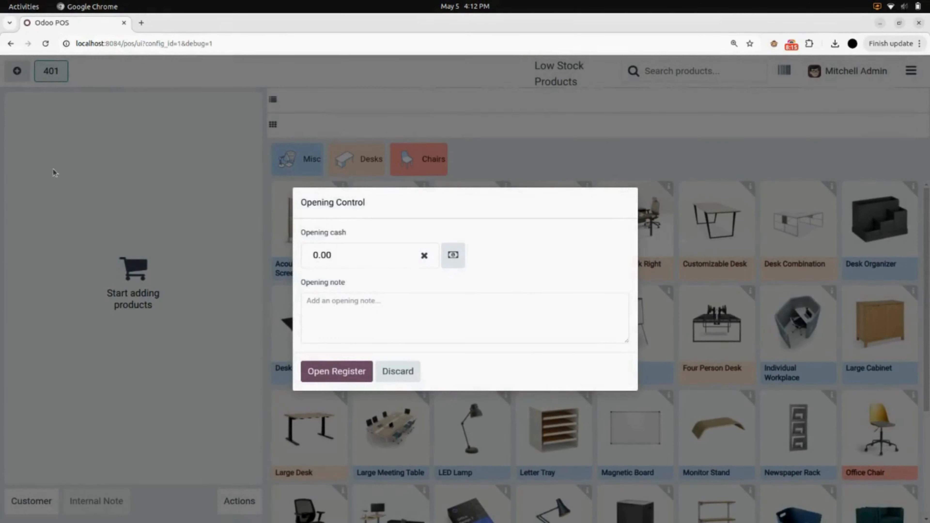
left_click(345, 373)
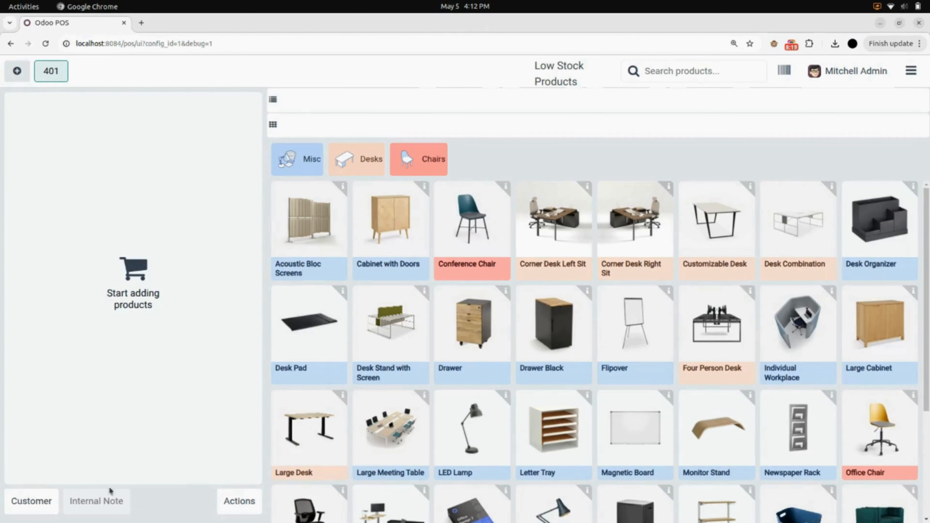
Add a Desk Pad and look at the Customer, Internal Note and Actions panels without changes.
left_click(307, 343)
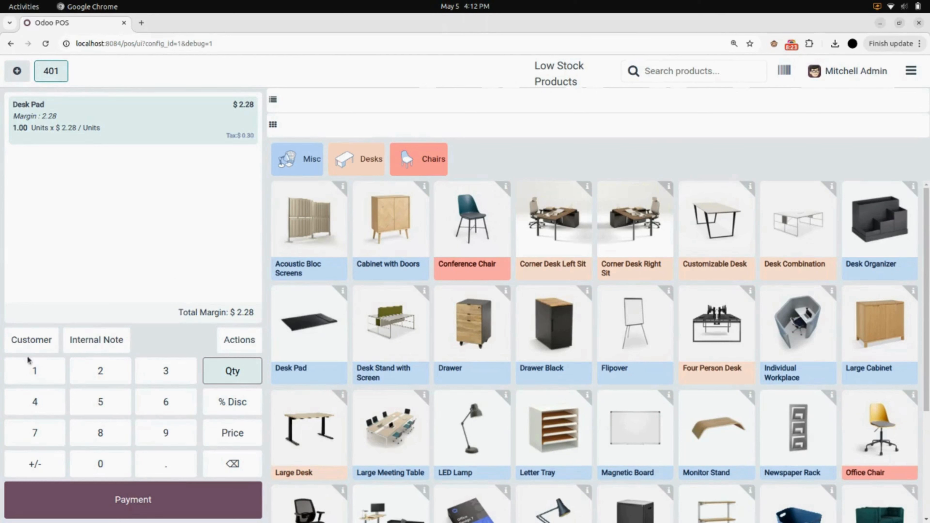
left_click(27, 341)
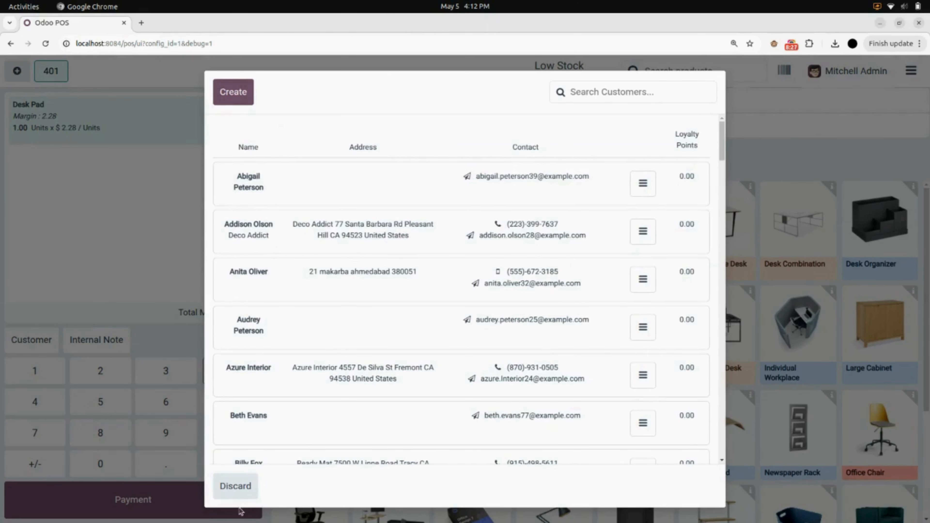
left_click(236, 487)
left_click(101, 340)
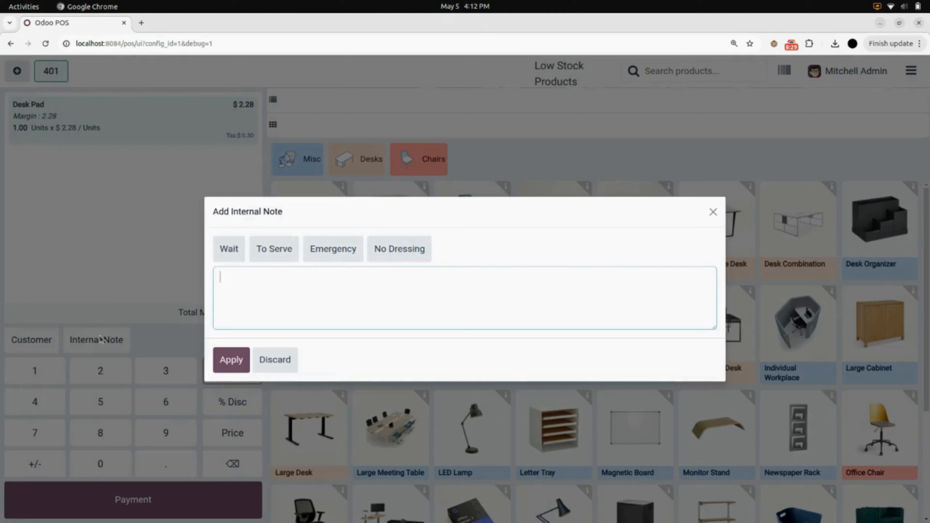
left_click(280, 359)
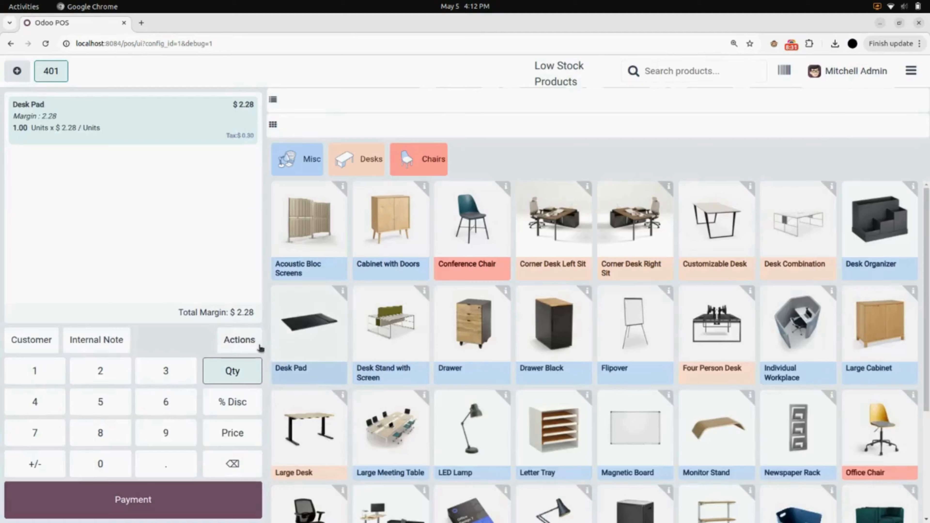
left_click(252, 342)
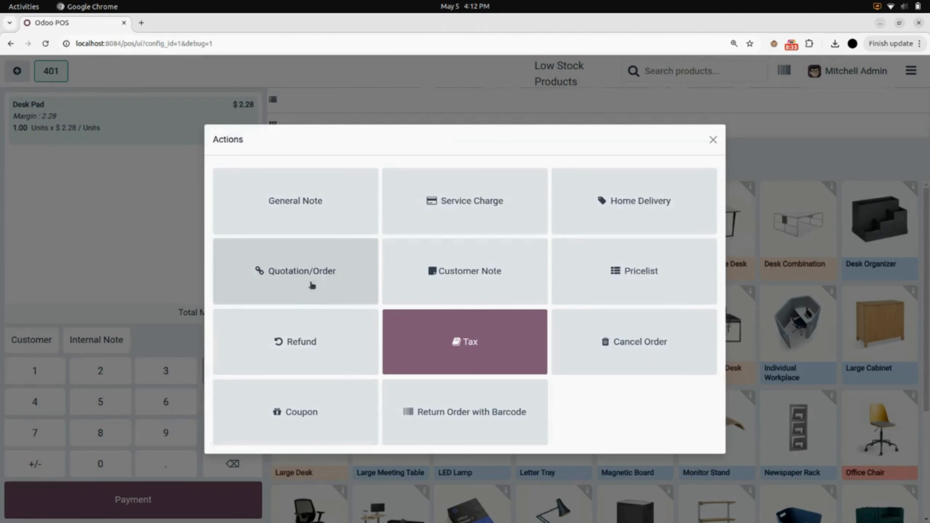
left_click(713, 140)
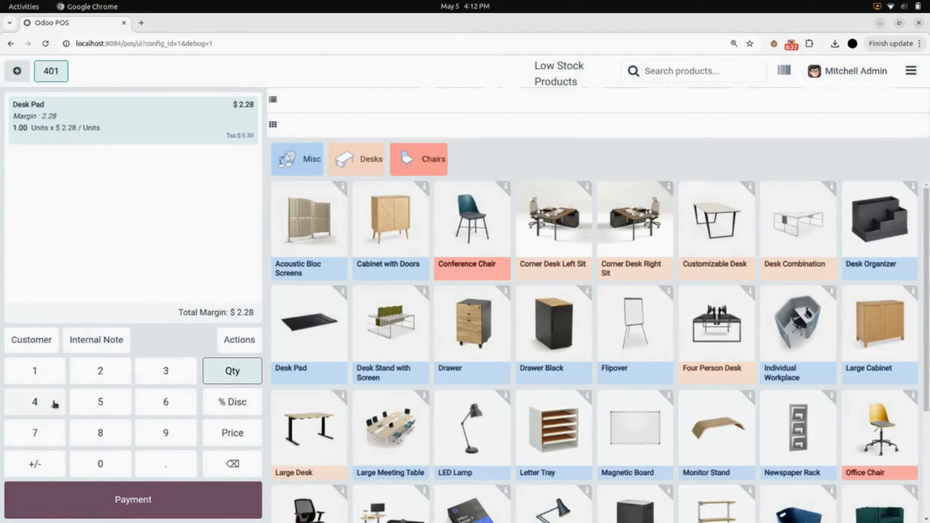
Try editing the Desk Pad quantity, discount and price, then clear the line from the cart.
left_click(118, 381)
double_click(118, 381)
left_click(118, 381)
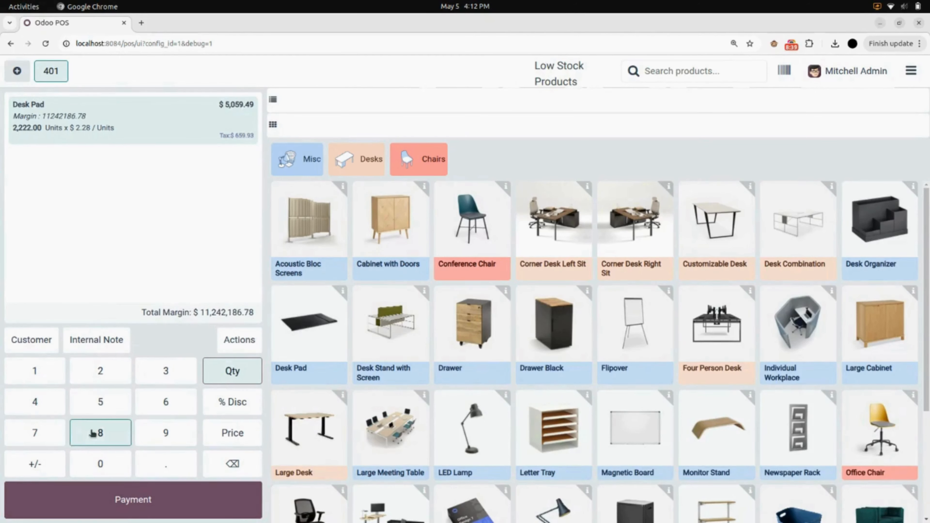
left_click(93, 434)
left_click(93, 433)
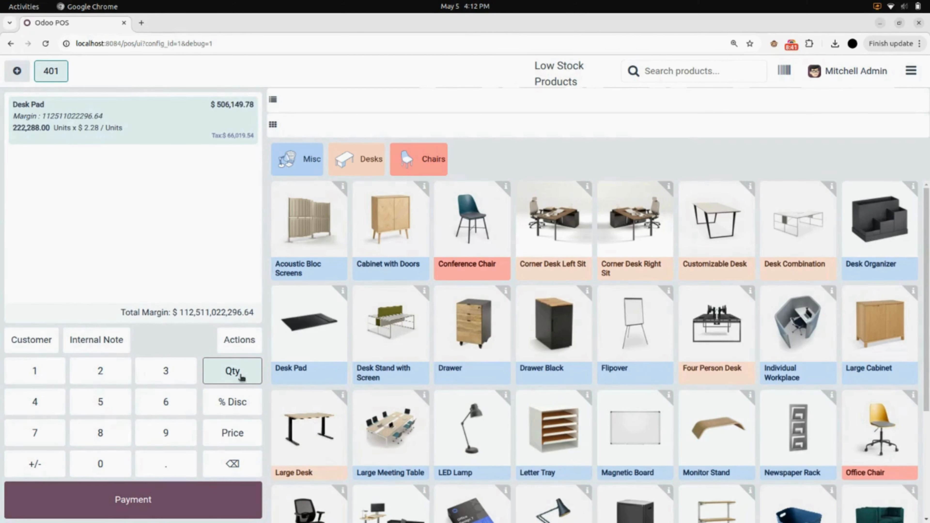
left_click(236, 400)
left_click(237, 433)
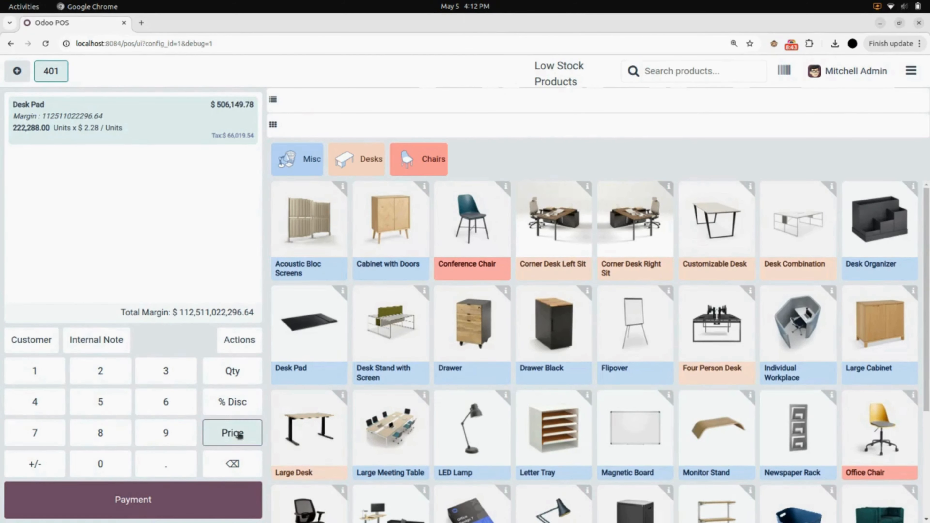
left_click(233, 464)
left_click(233, 464)
left_click(233, 464)
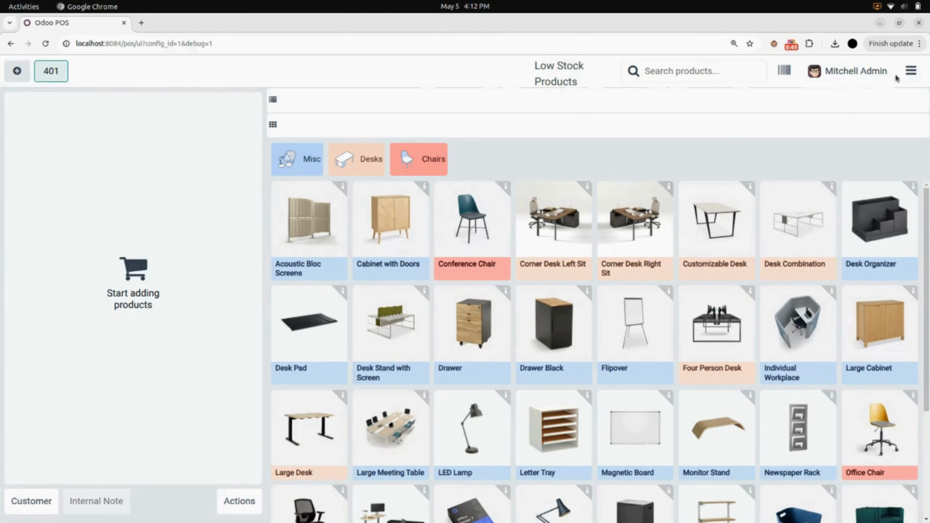
Close the Furniture Shop register and return to the Point of Sale backend.
left_click(911, 71)
left_click(866, 226)
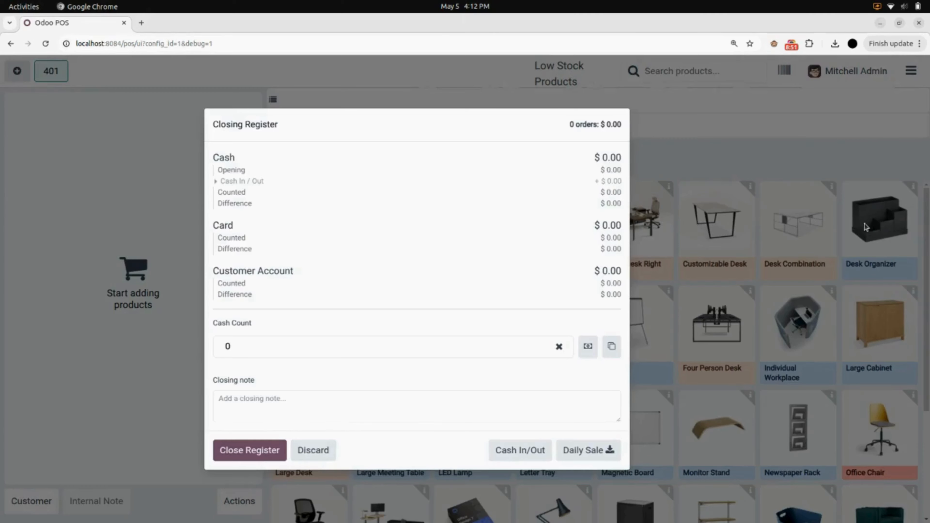
left_click(271, 454)
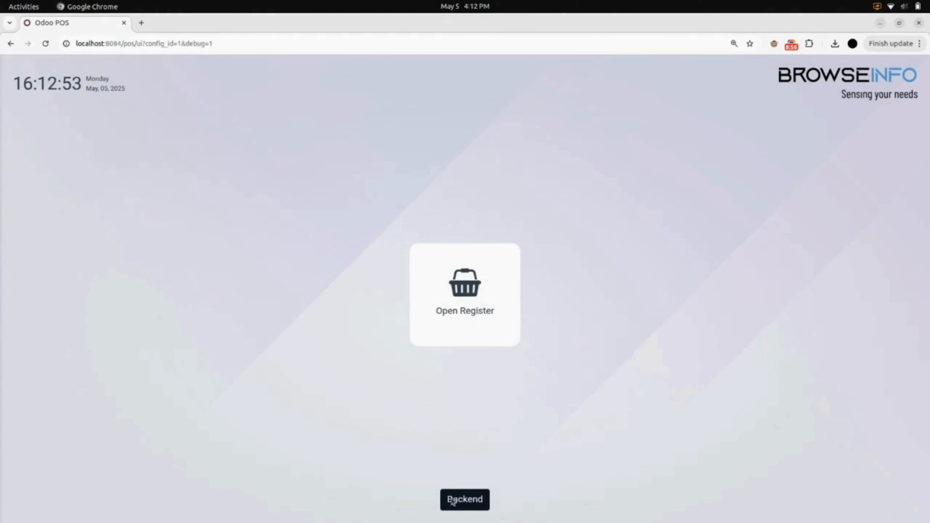
left_click(453, 499)
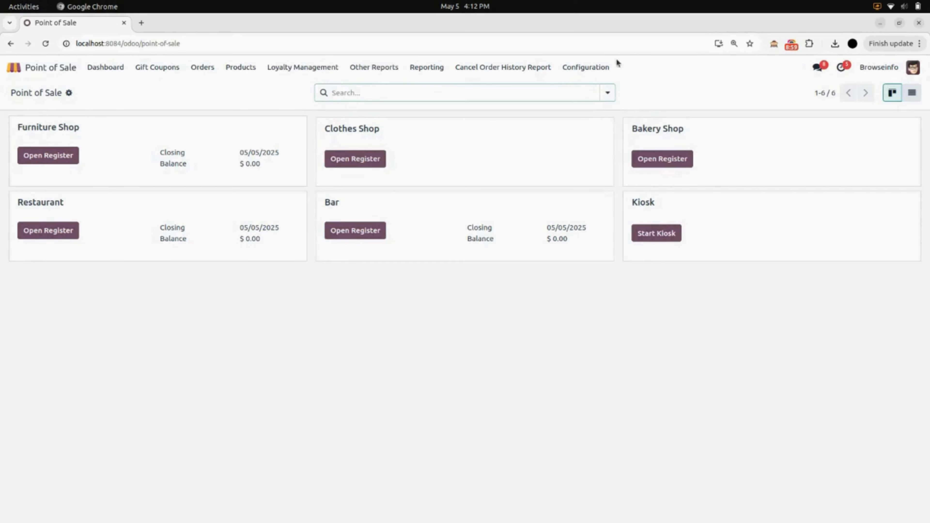
Select Furniture Shop in Point of Sale settings and scroll down to the PoS Interface options.
left_click(583, 69)
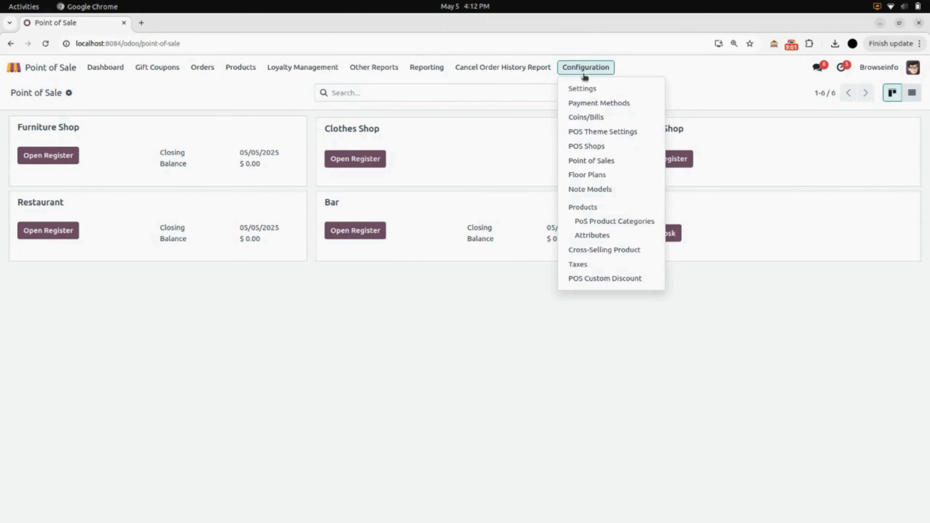
left_click(593, 89)
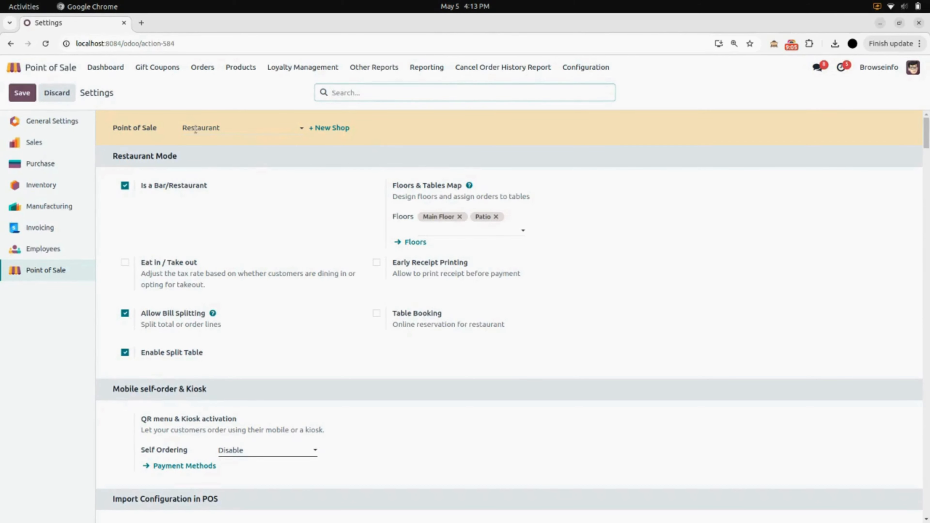
left_click(226, 128)
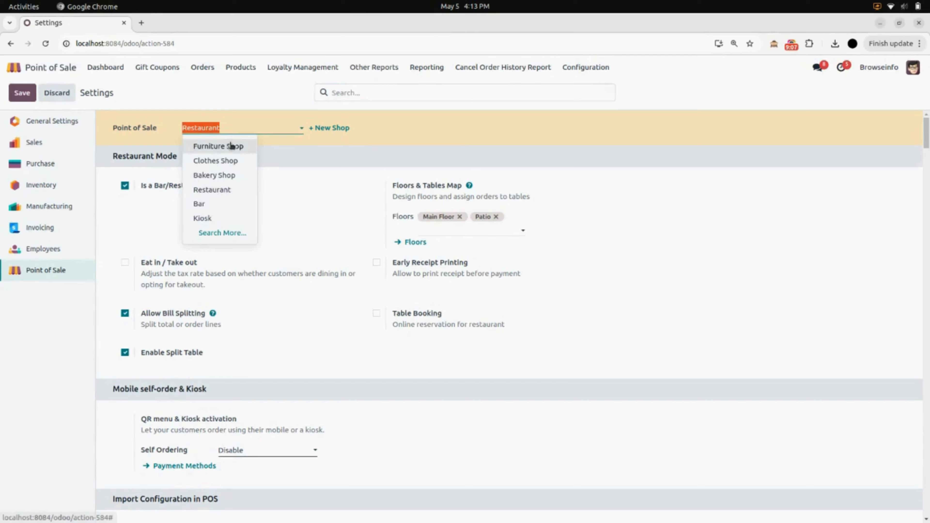
left_click(231, 145)
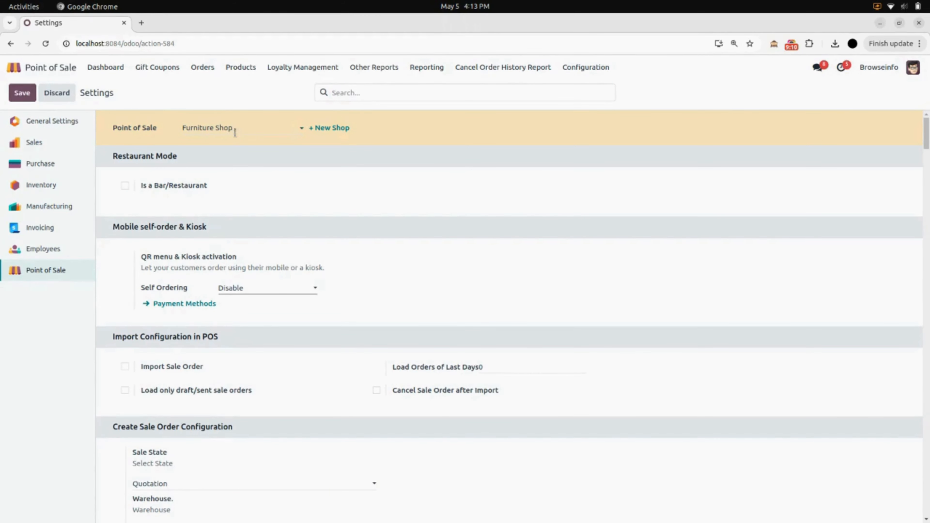
scroll(225, 219, "down", 15)
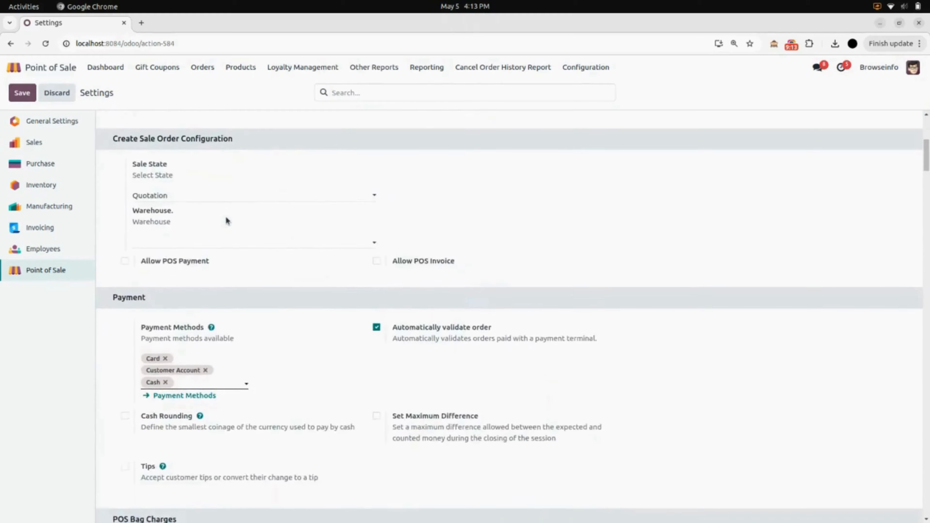
scroll(225, 220, "down", 8)
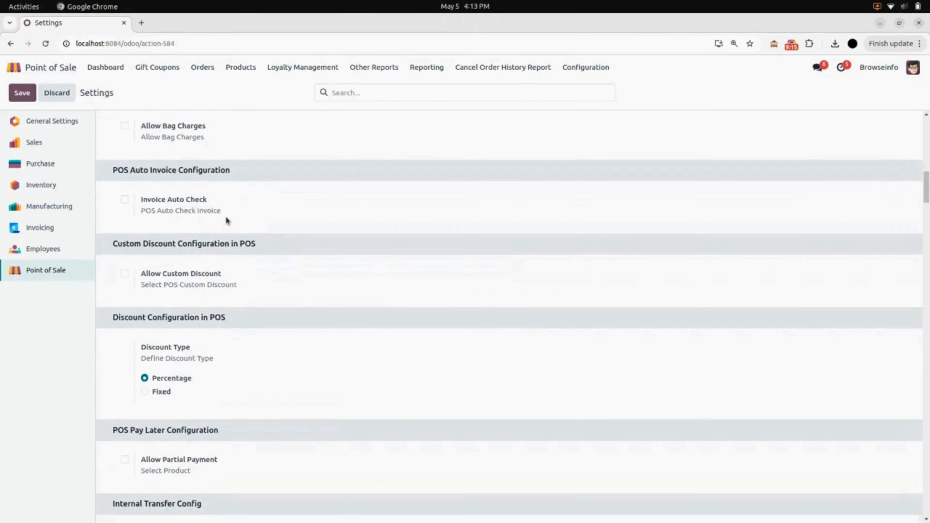
scroll(225, 216, "down", 10)
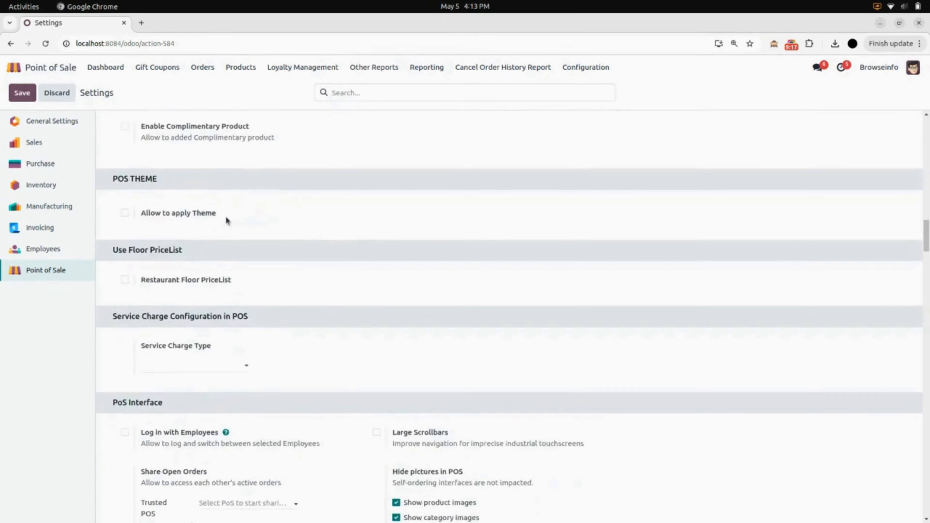
scroll(226, 220, "down", 3)
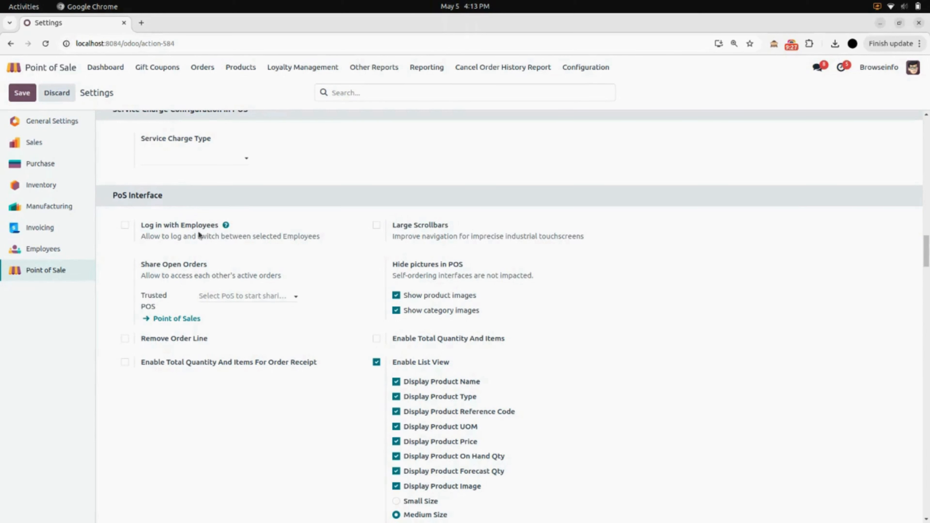
Turn on Log in with Employees for the Furniture Shop, leaving advanced rights empty.
left_click(125, 226)
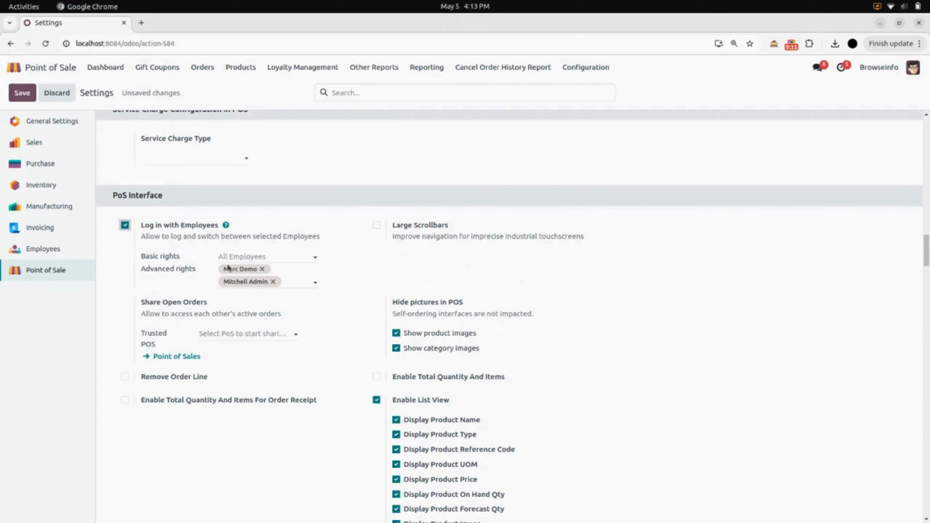
left_click(286, 280)
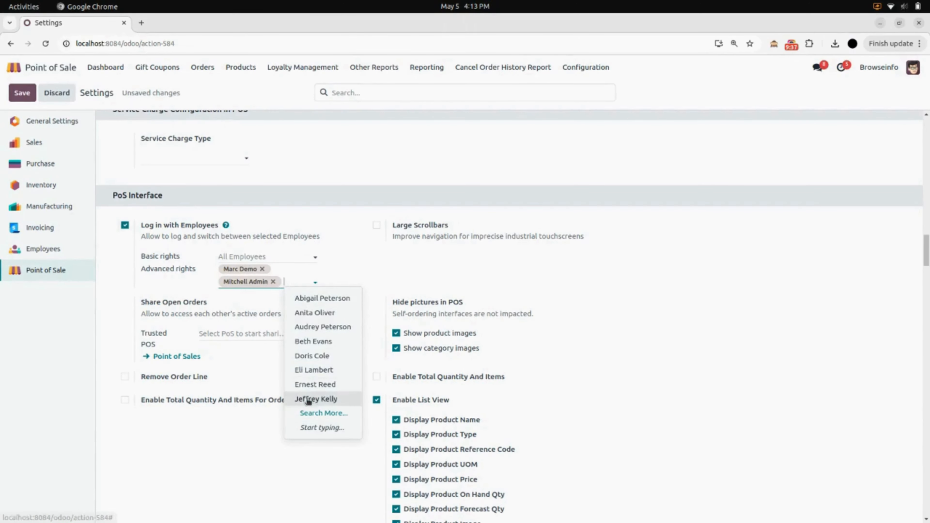
left_click(207, 300)
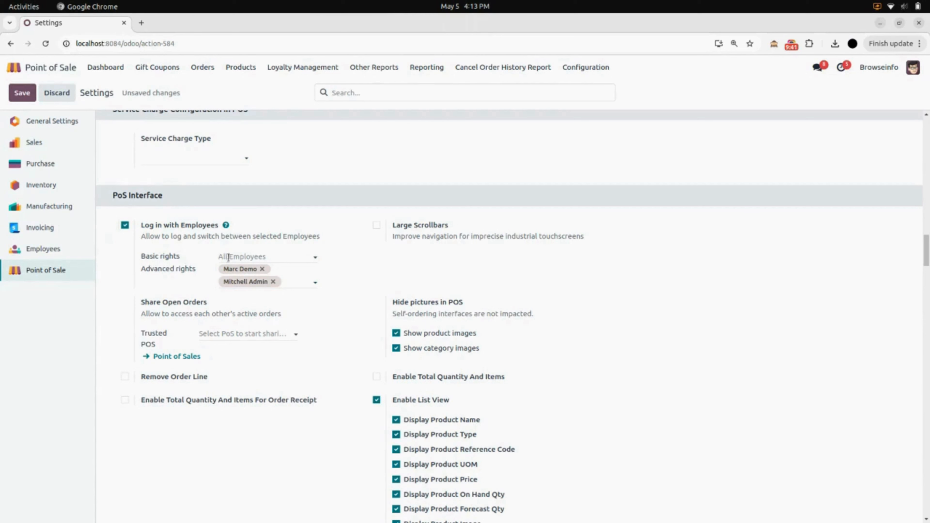
Add four employees to the Basic rights field and save the Point of Sale settings.
left_click(238, 259)
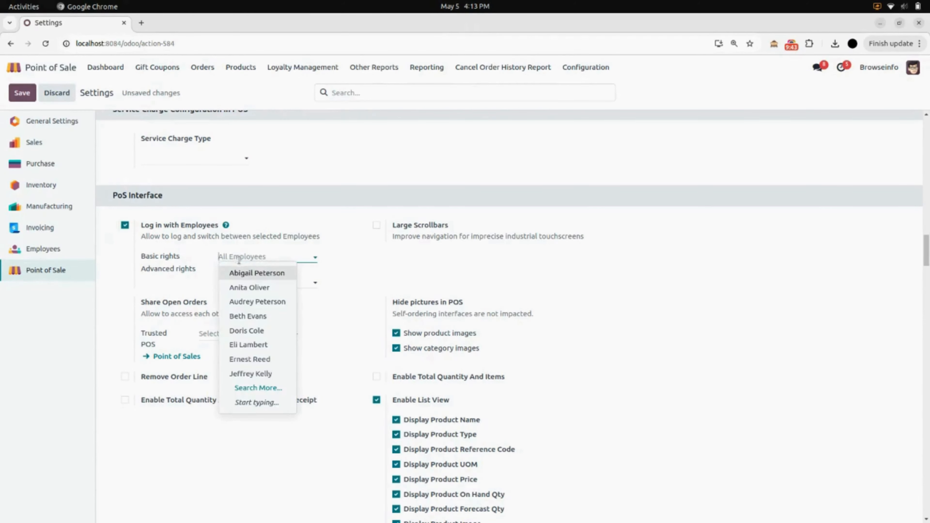
left_click(244, 273)
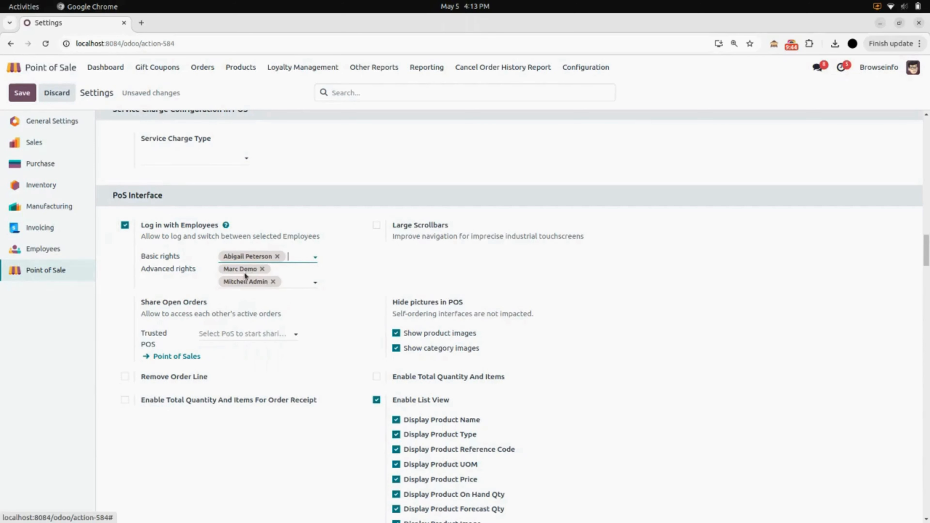
left_click(294, 253)
left_click(310, 287)
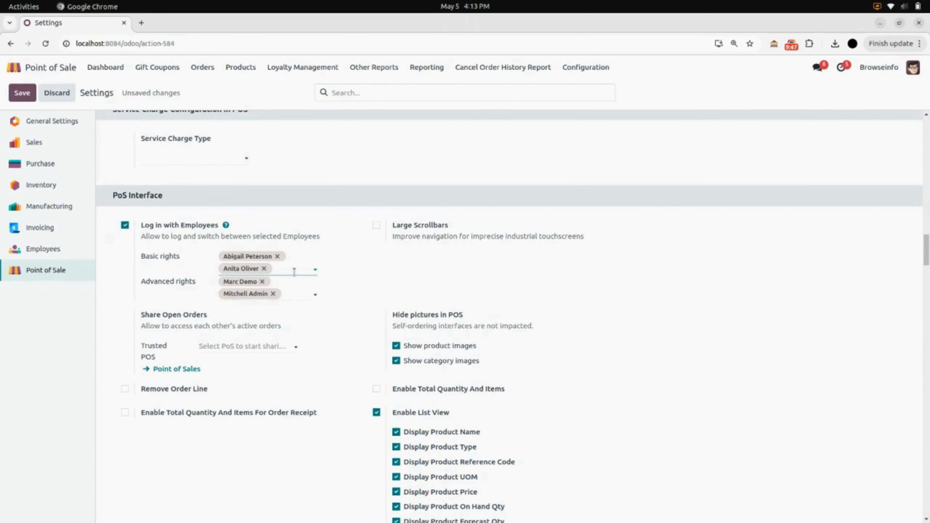
left_click(294, 272)
left_click(305, 328)
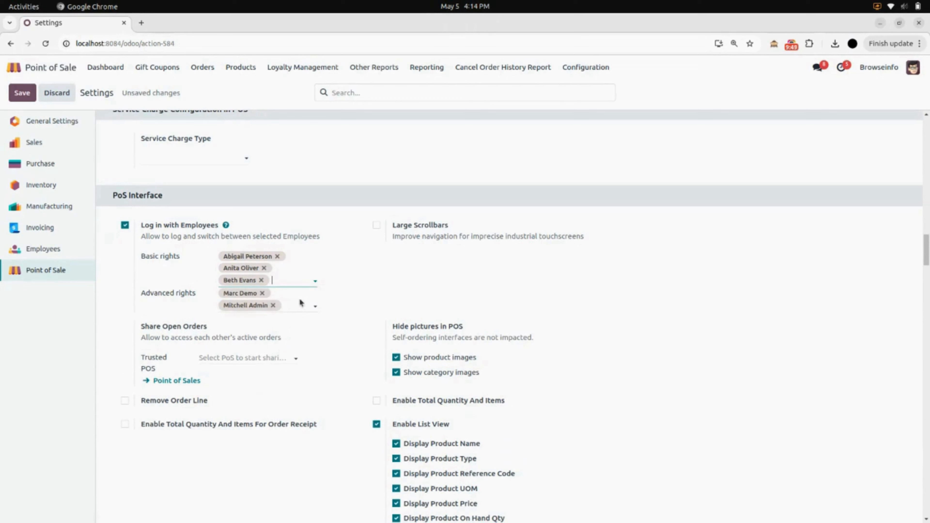
left_click(291, 279)
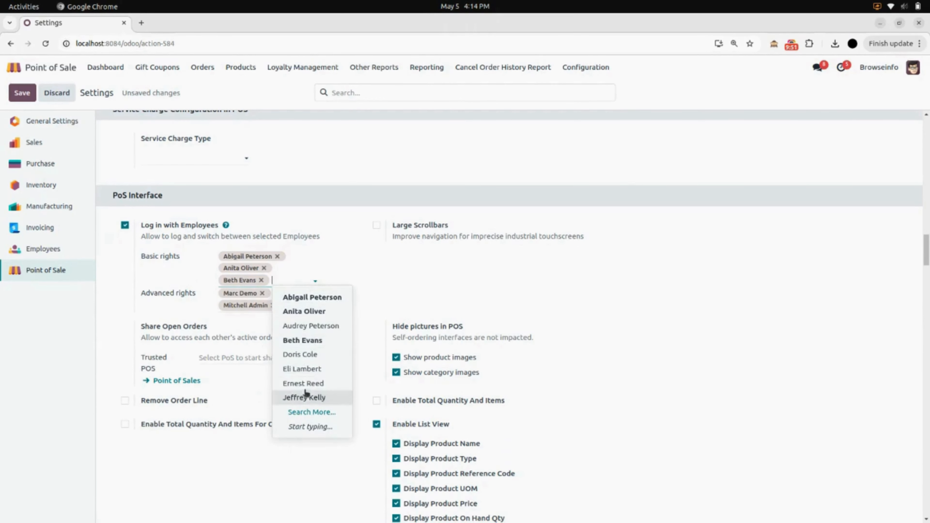
left_click(312, 398)
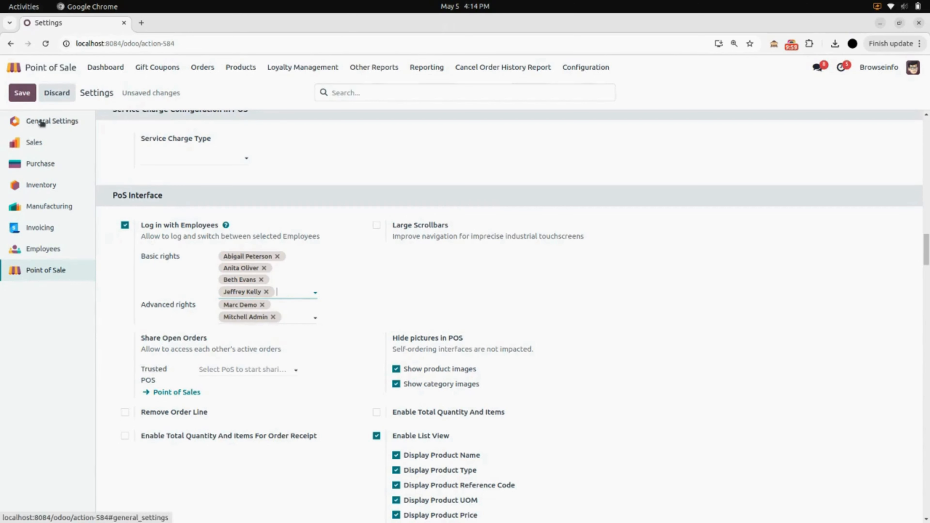
left_click(26, 94)
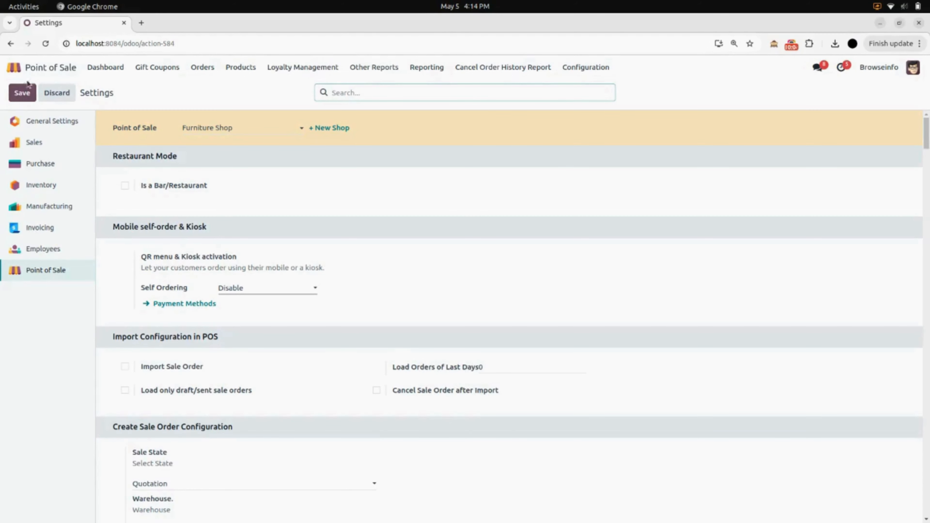
Open the admin user via Settings > Users & Companies > Users and view its Point Of Sale permissions.
left_click(46, 67)
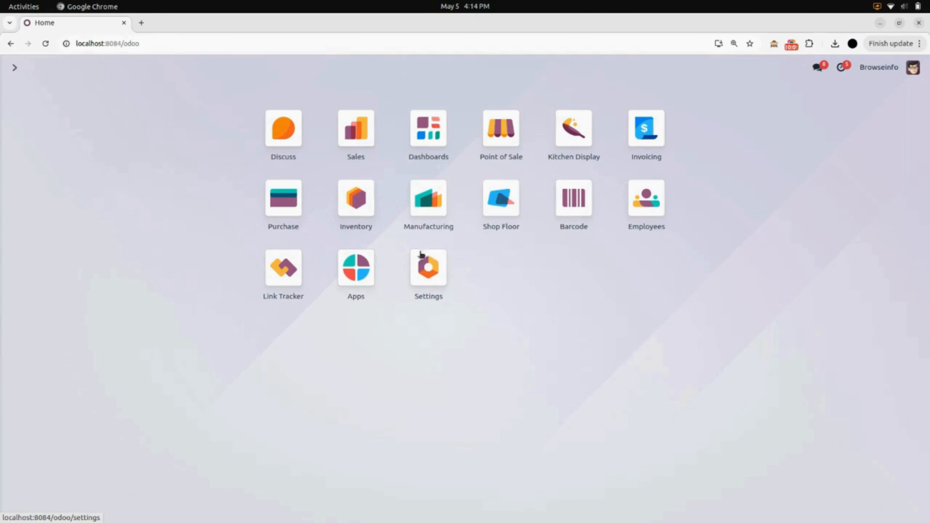
left_click(440, 275)
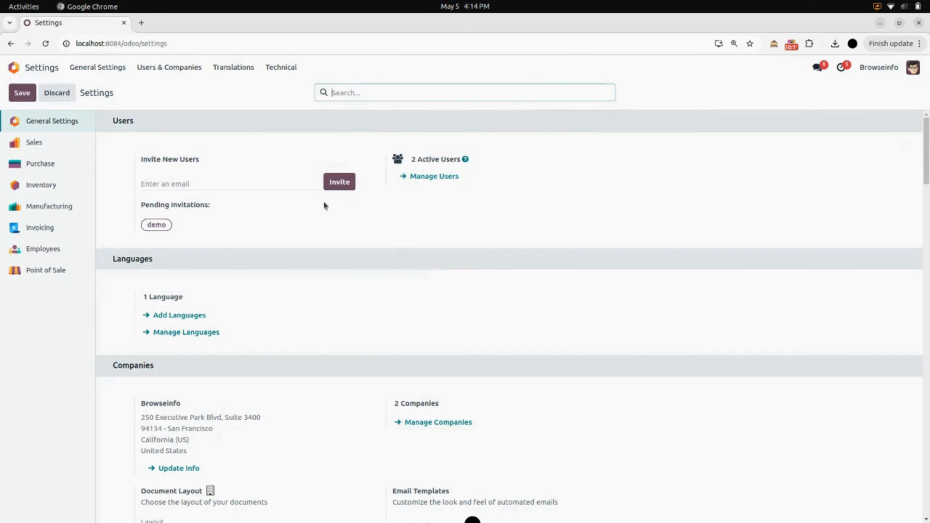
left_click(190, 73)
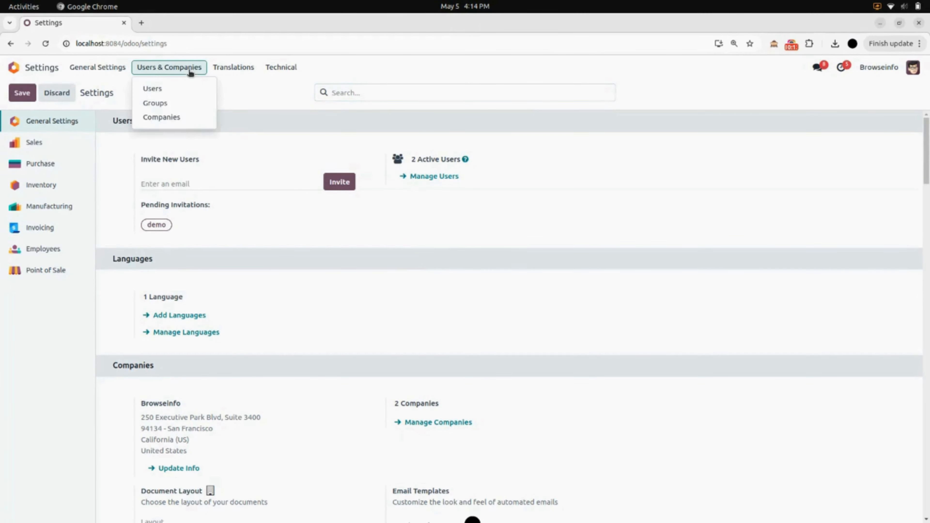
left_click(176, 93)
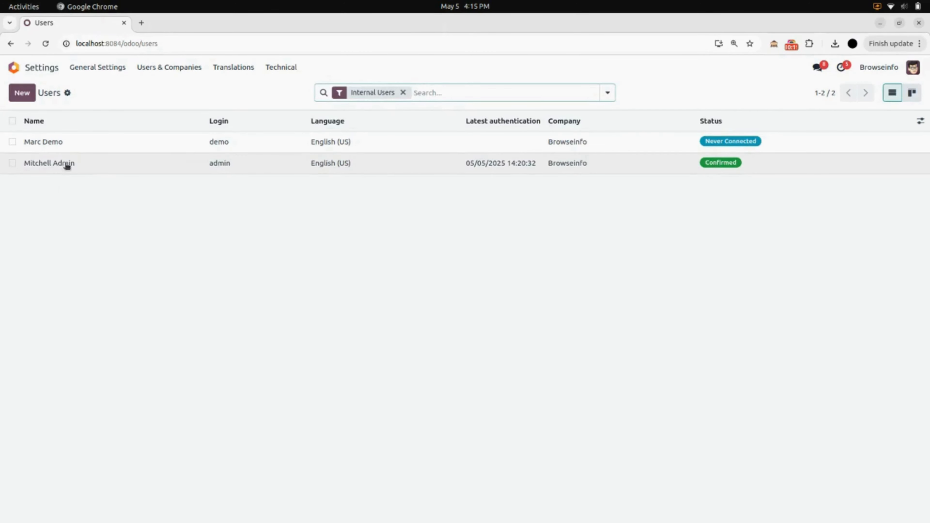
left_click(81, 166)
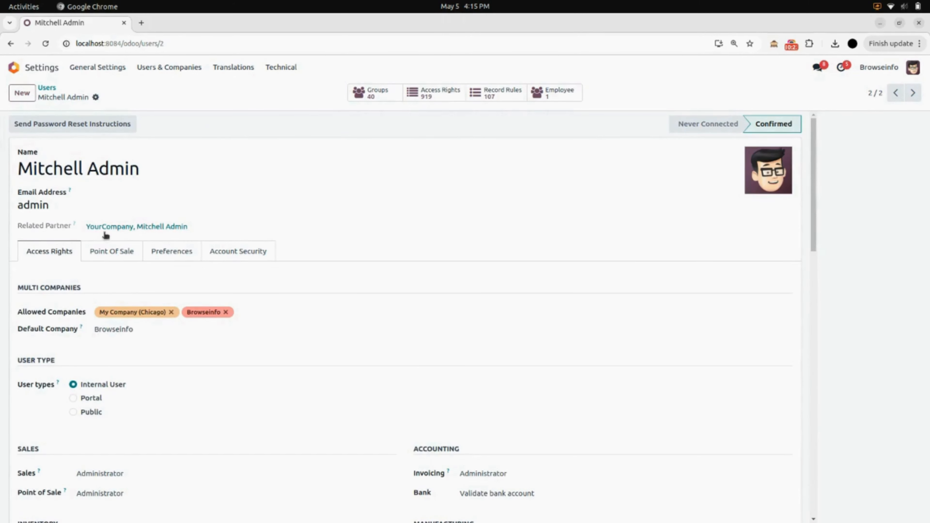
left_click(107, 258)
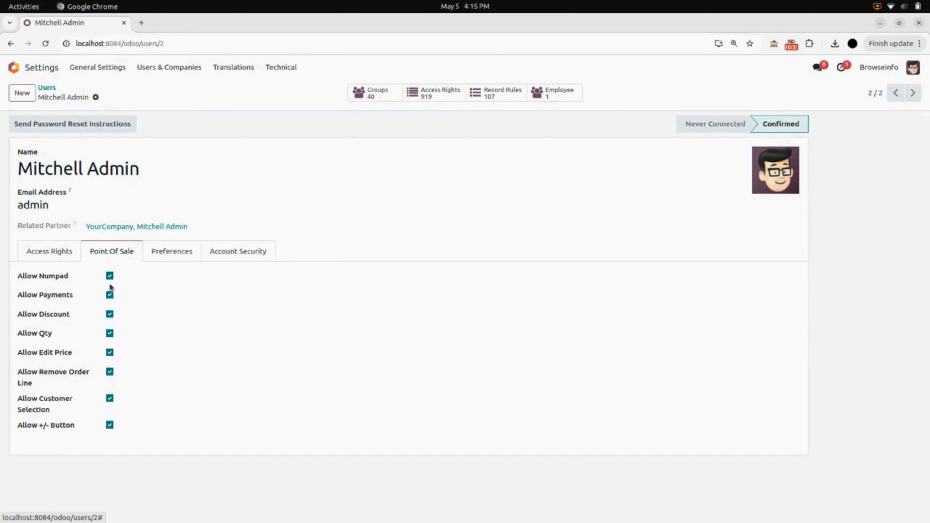
Untick Allow Numpad and Allow Discount for Mitchell Admin, save, and return to the home screen.
left_click(110, 277)
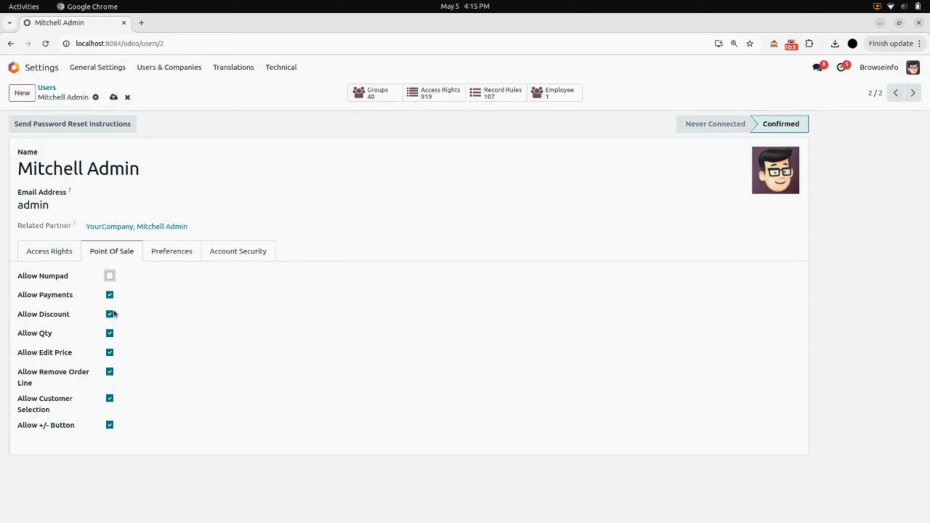
left_click(110, 314)
left_click(113, 97)
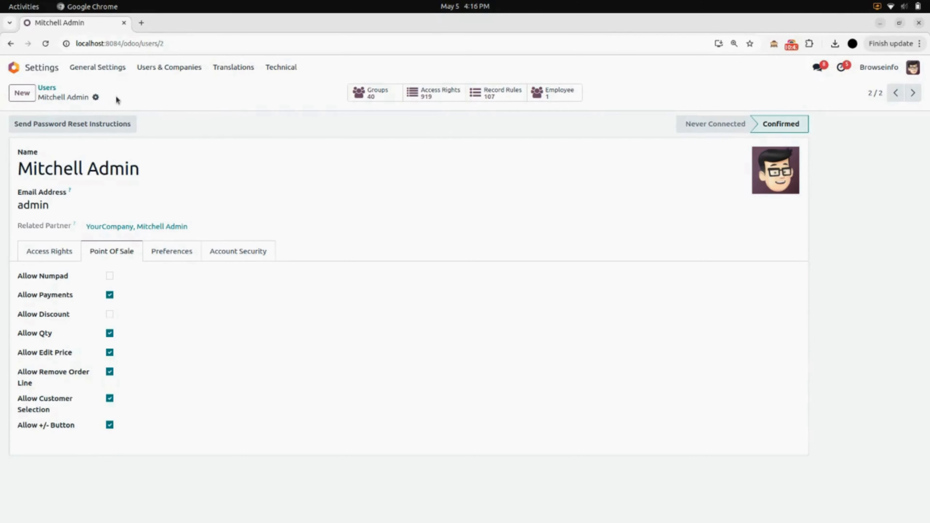
left_click(40, 67)
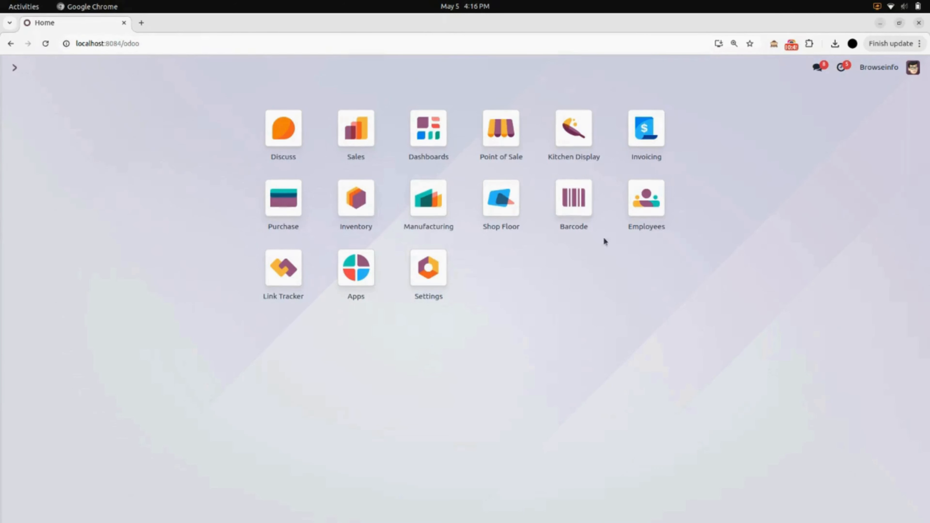
In Employees, check Mitchell Admin's Point Of Sale tab, then go back to the employee cards.
left_click(651, 210)
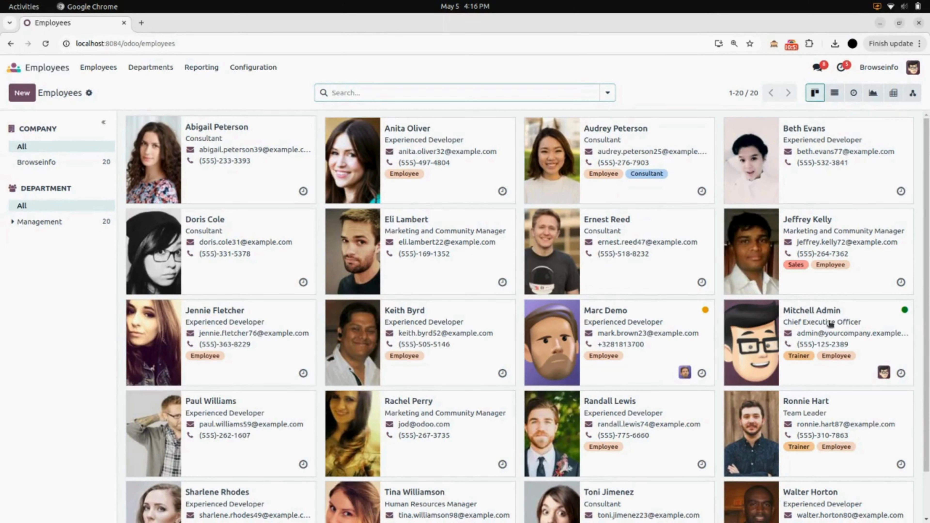
left_click(860, 318)
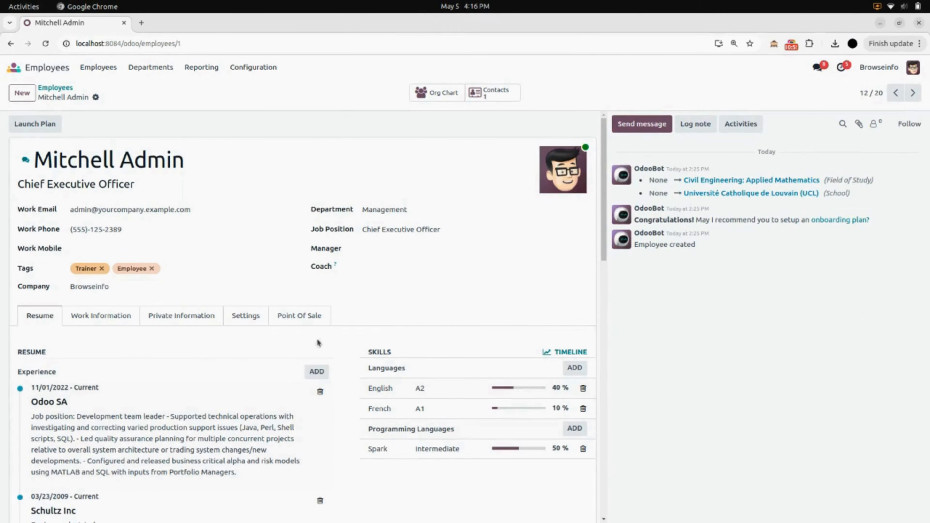
left_click(301, 315)
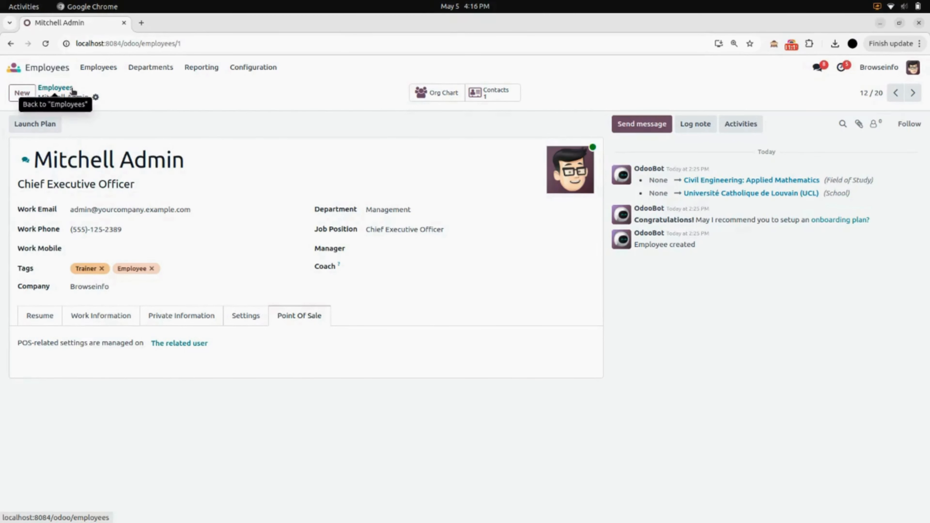
left_click(56, 88)
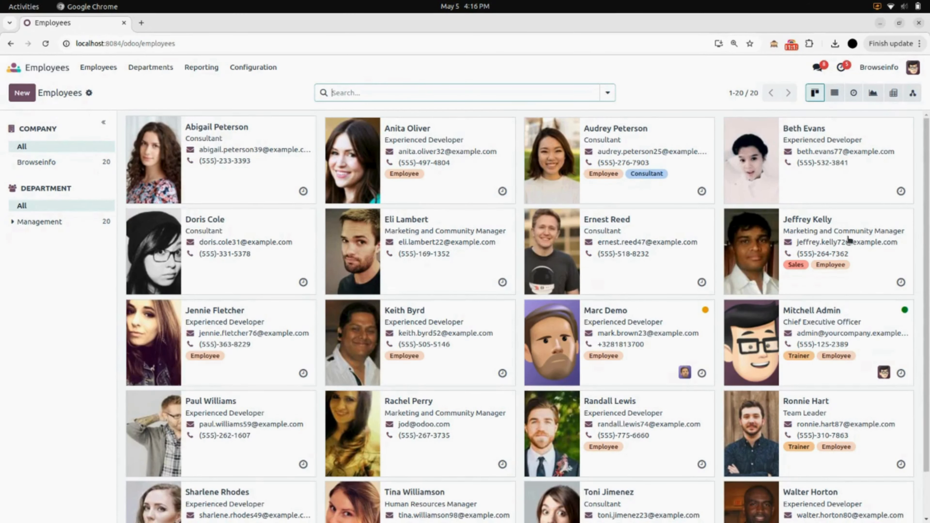
left_click(867, 280)
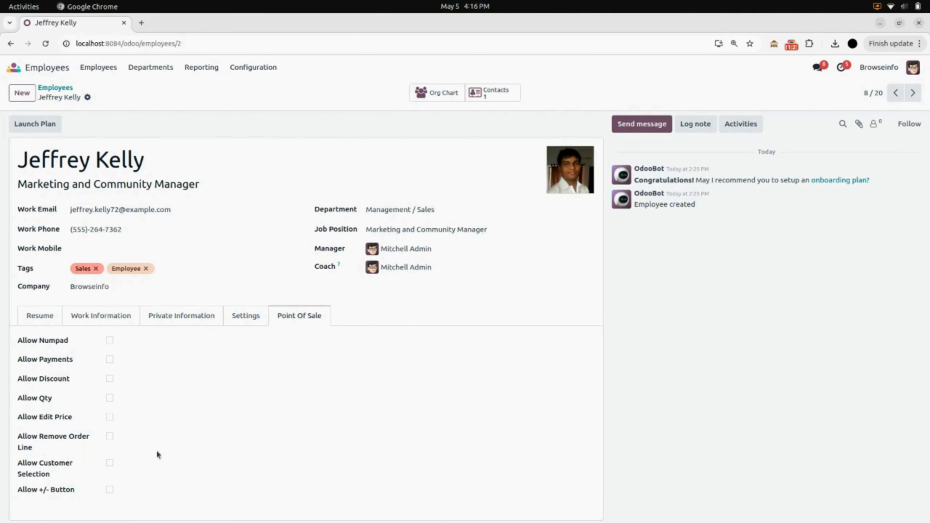
left_click(183, 320)
left_click(130, 322)
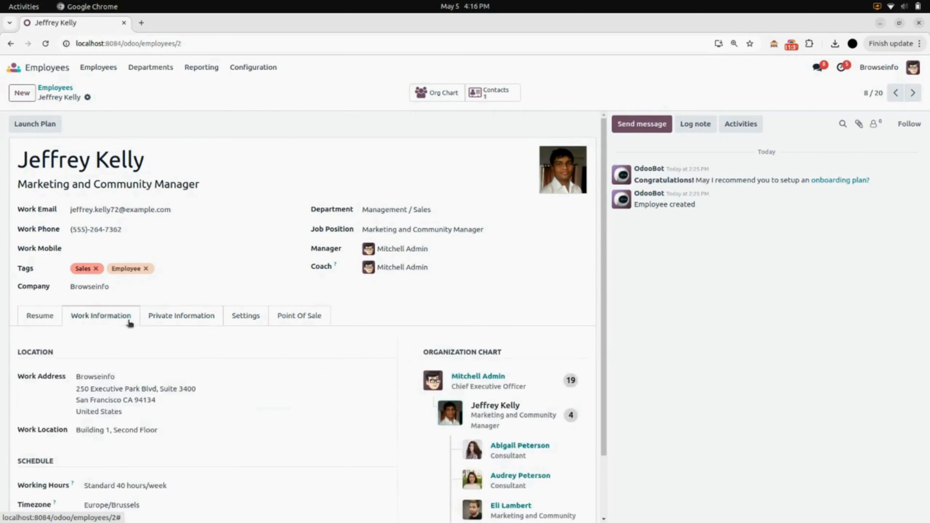
left_click(40, 317)
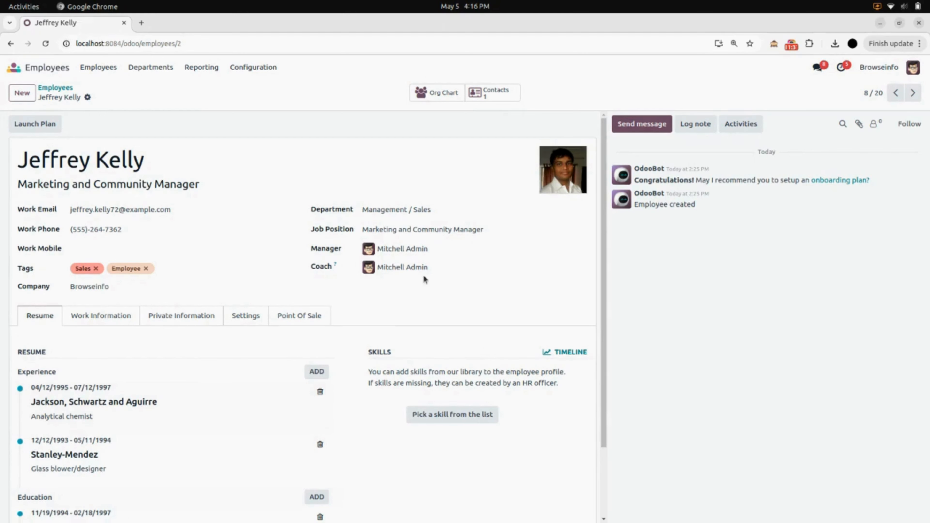
left_click(248, 318)
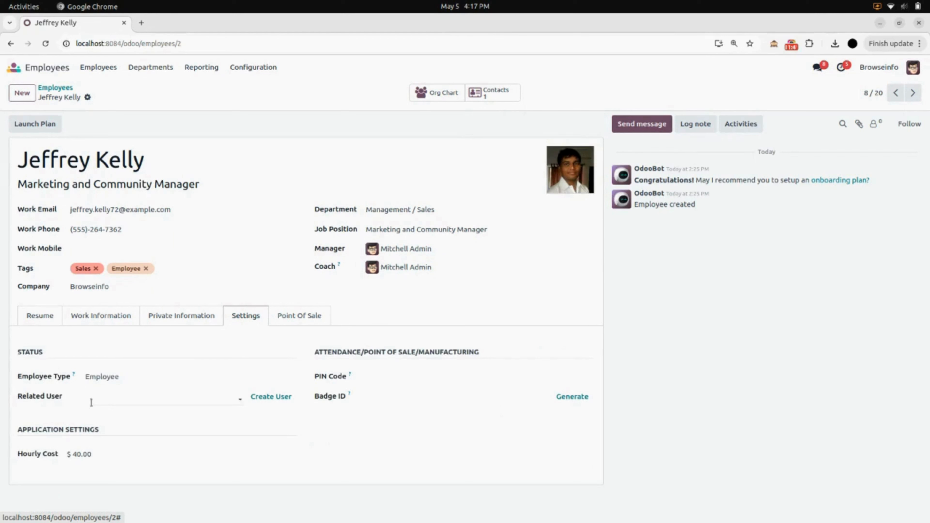
left_click(123, 394)
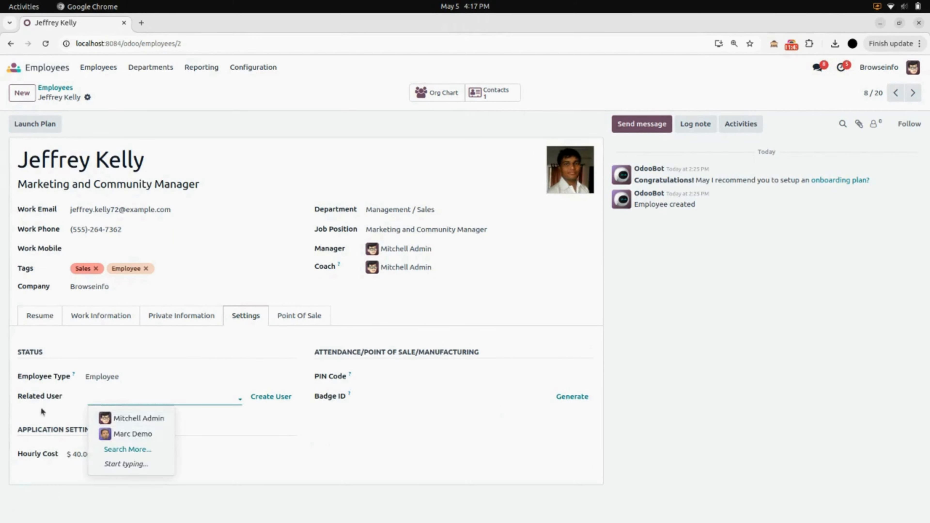
left_click(55, 414)
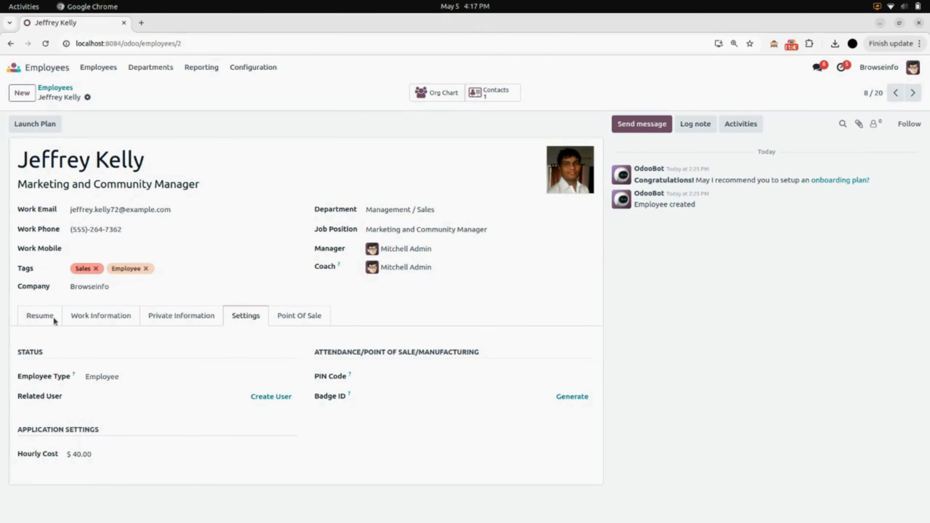
left_click(47, 68)
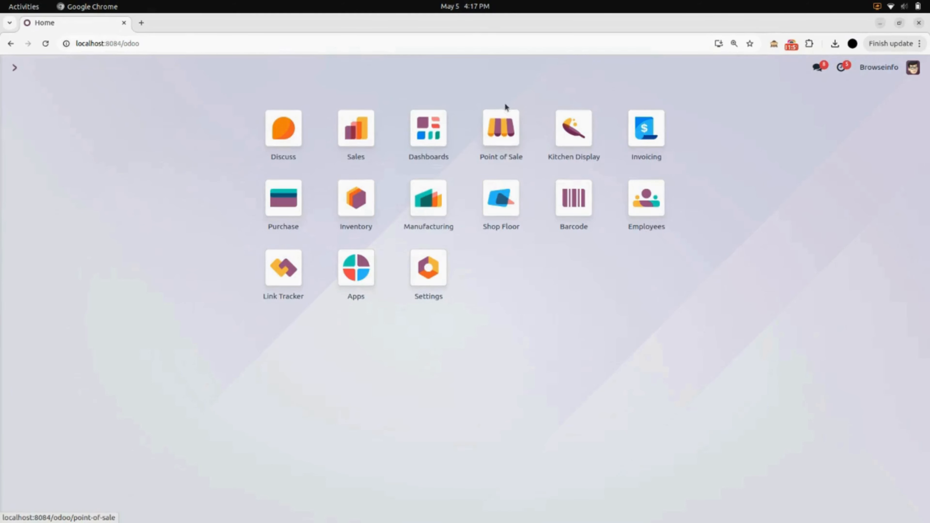
Start a Furniture Shop register session with Mitchell Admin as the cashier.
left_click(497, 140)
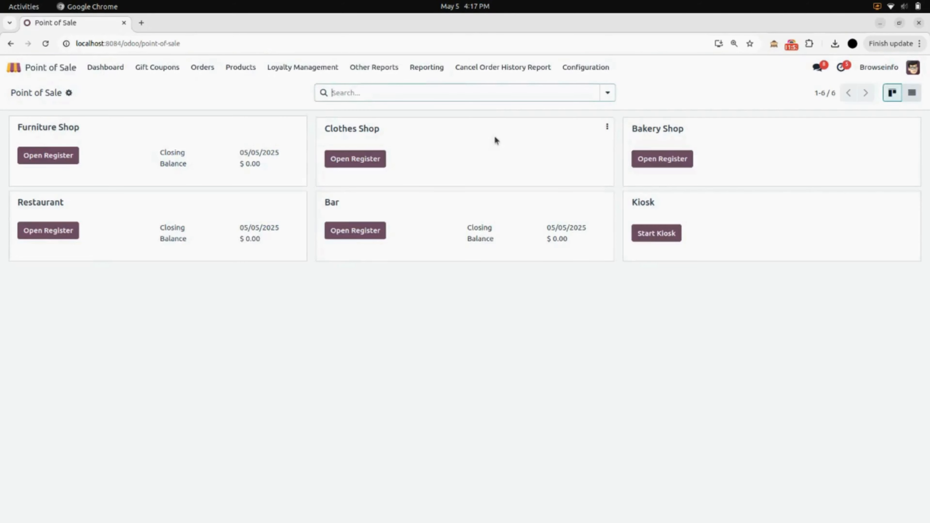
left_click(69, 160)
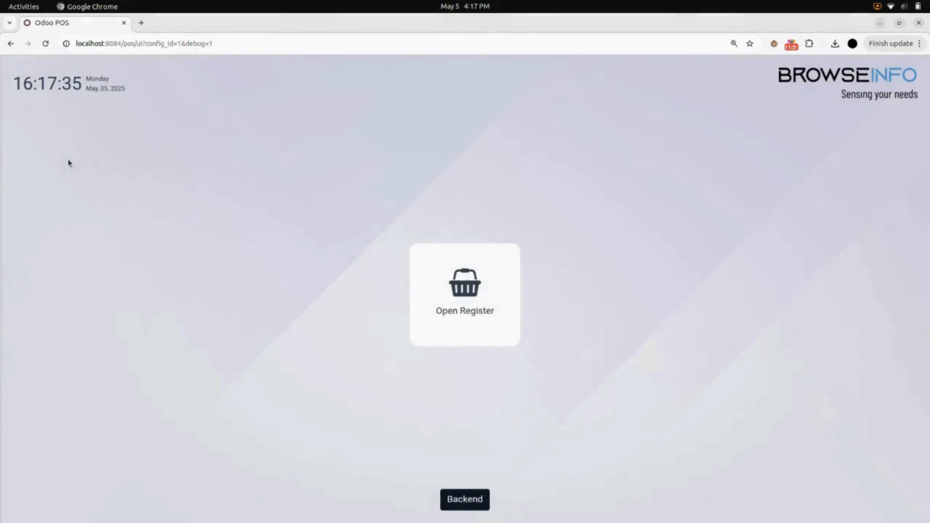
left_click(444, 294)
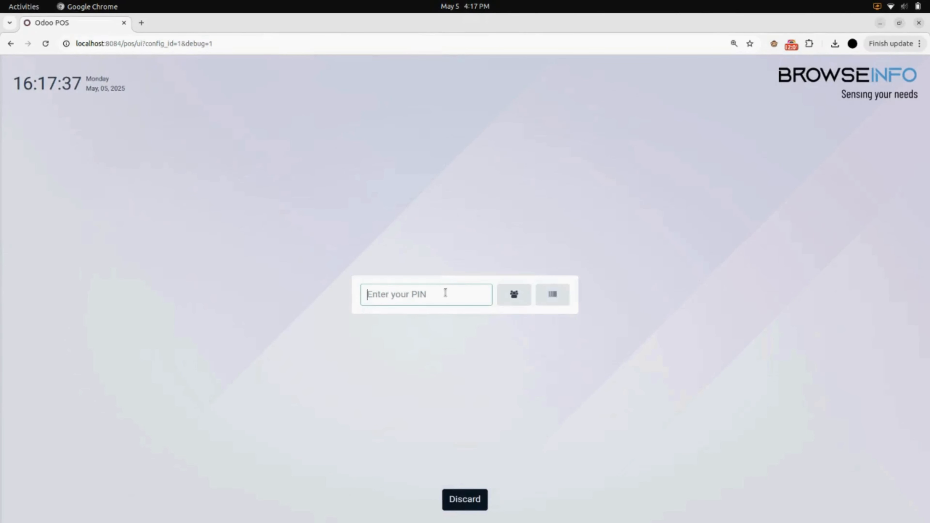
left_click(514, 295)
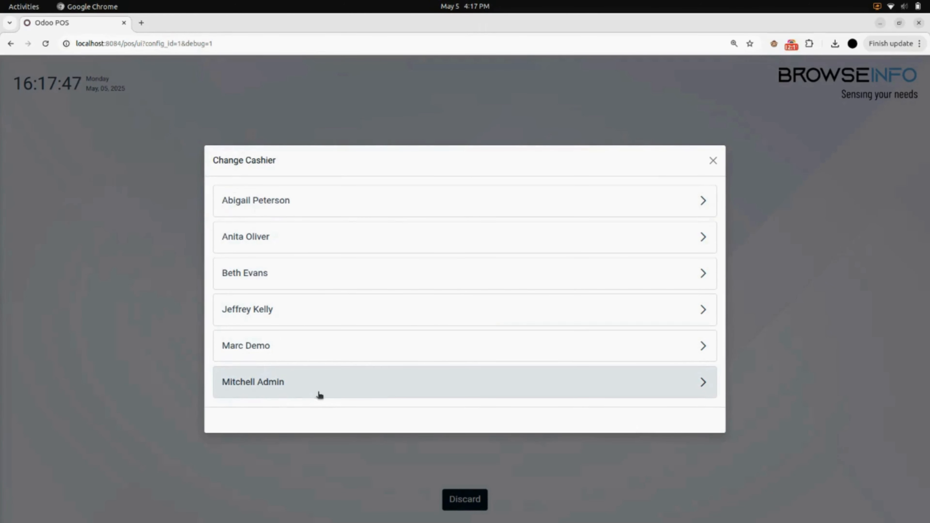
left_click(327, 394)
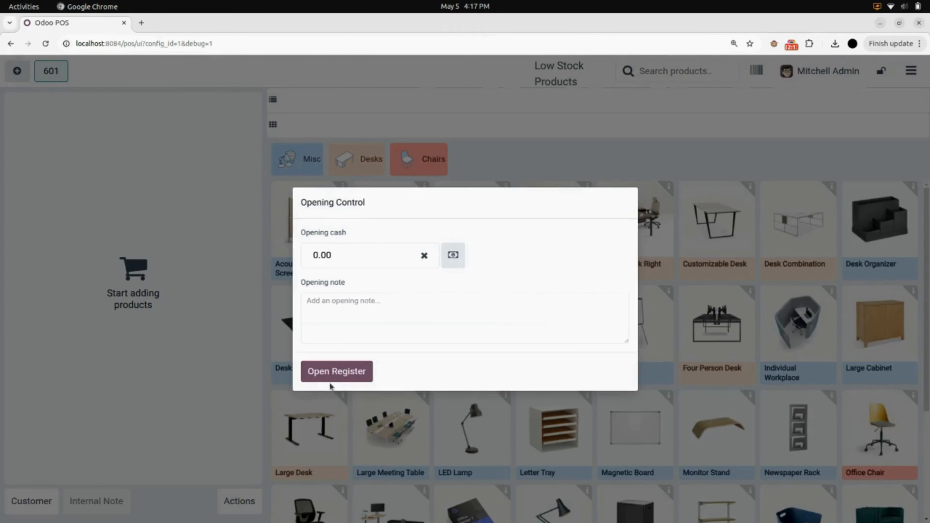
Open the register with 0.00 cash and add one Desk Pad at $2.28, with no customer.
left_click(340, 378)
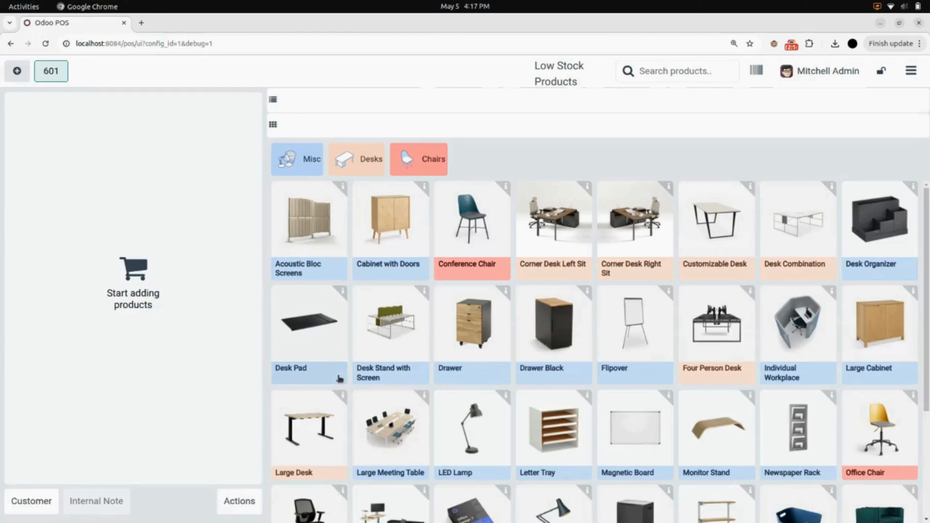
left_click(318, 347)
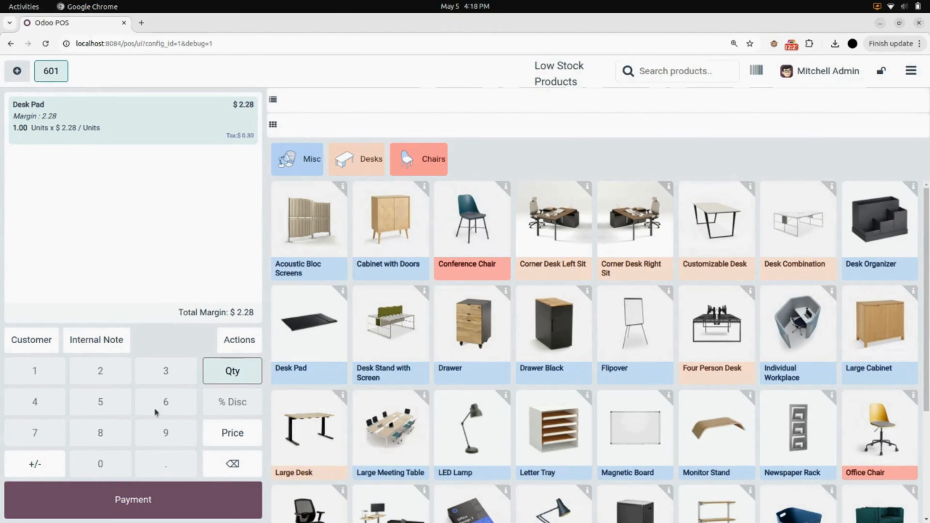
left_click(225, 436)
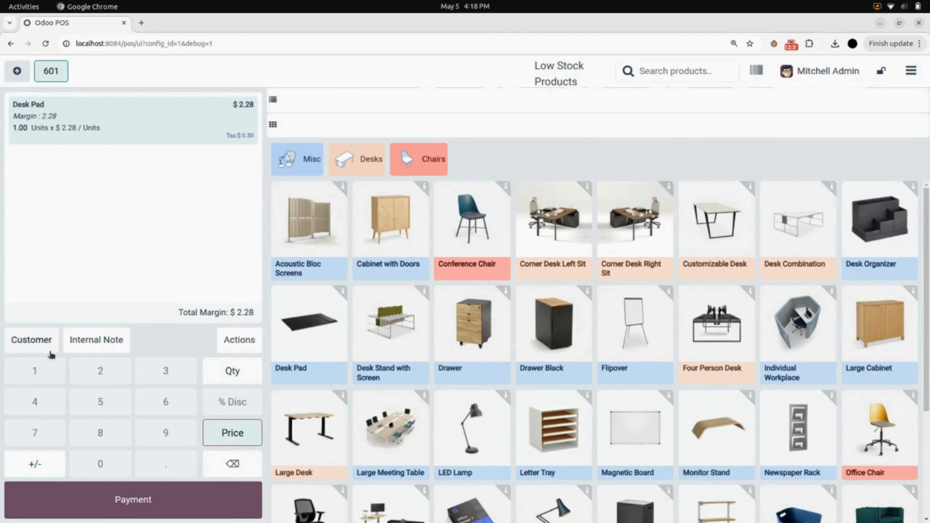
left_click(31, 340)
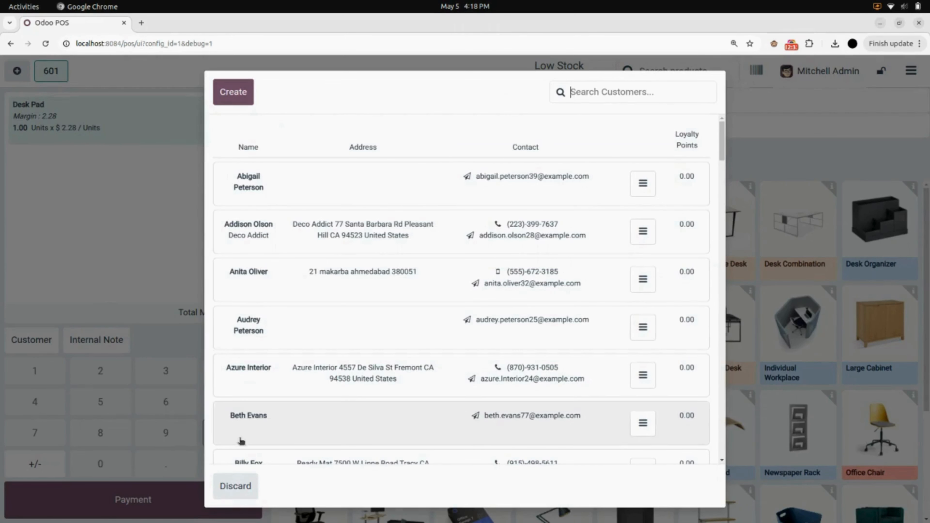
left_click(242, 486)
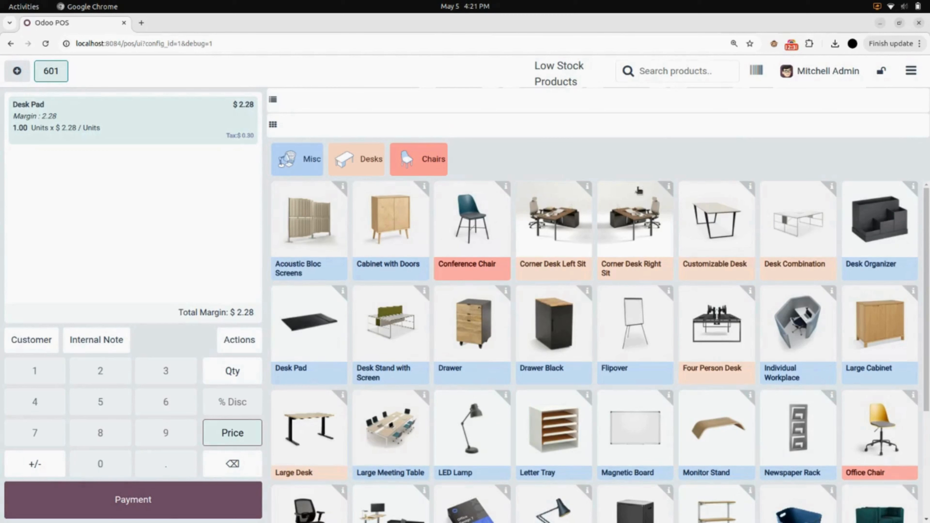
Close the empty Furniture Shop session and return to the backend as the administrator.
left_click(912, 72)
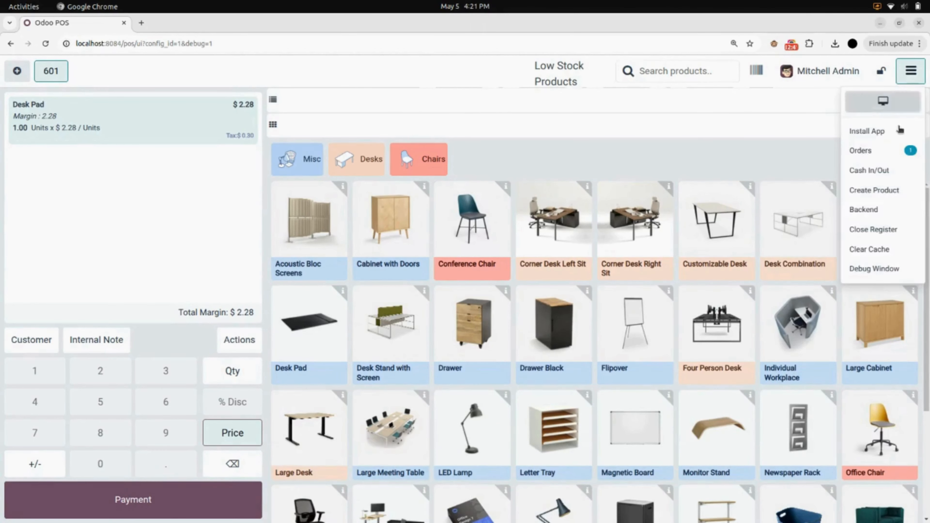
left_click(890, 230)
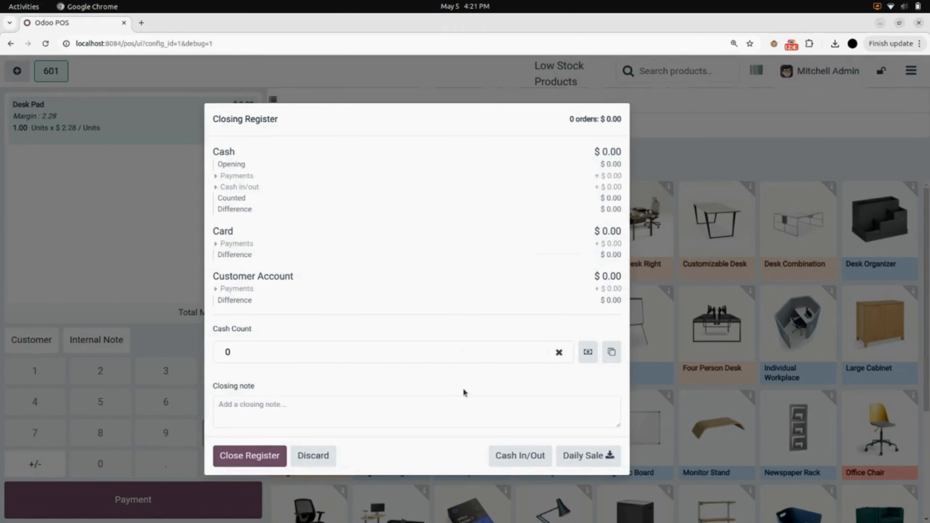
left_click(281, 454)
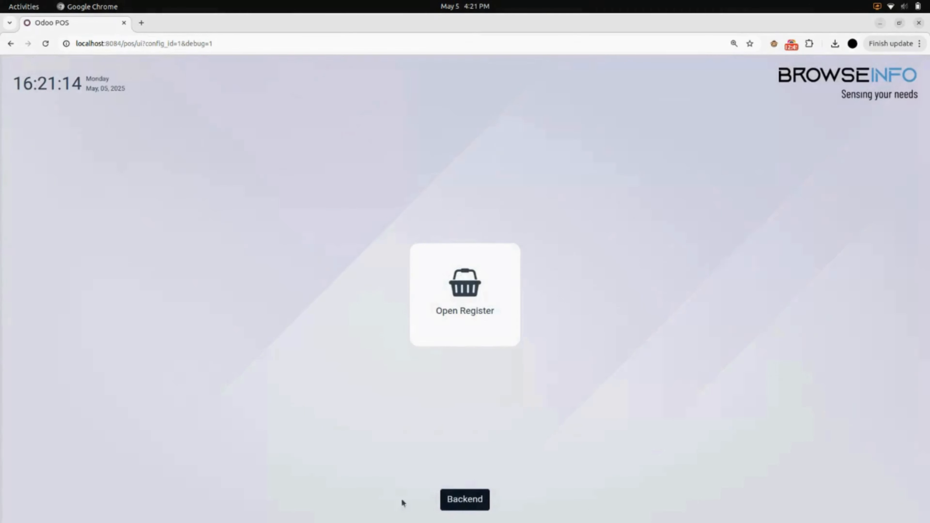
left_click(460, 505)
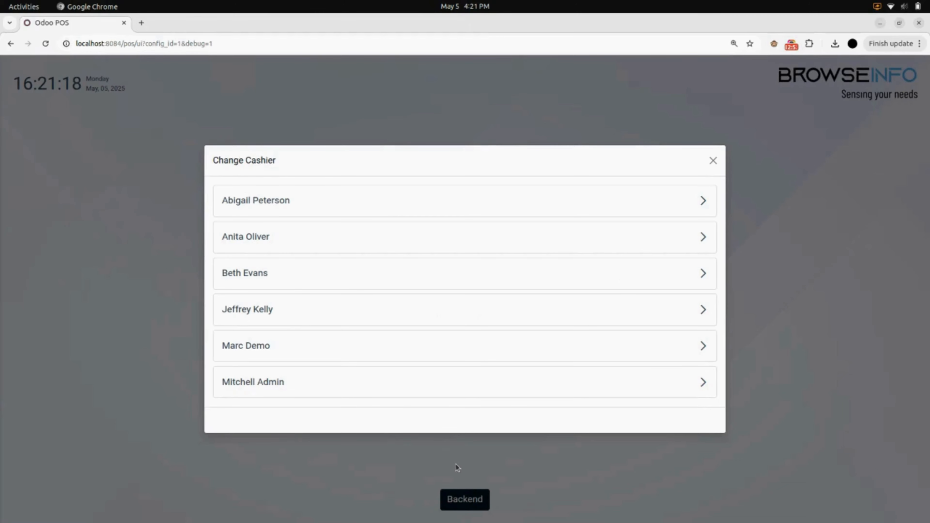
left_click(713, 160)
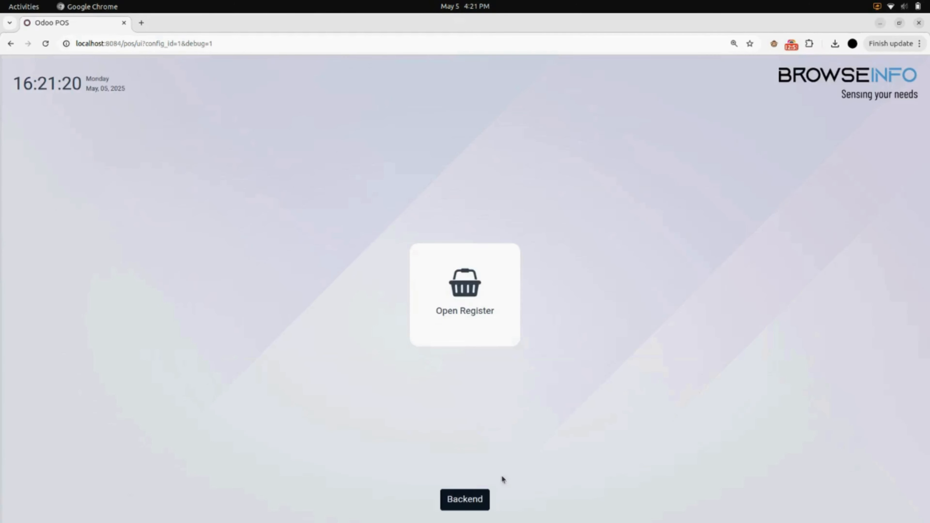
left_click(481, 497)
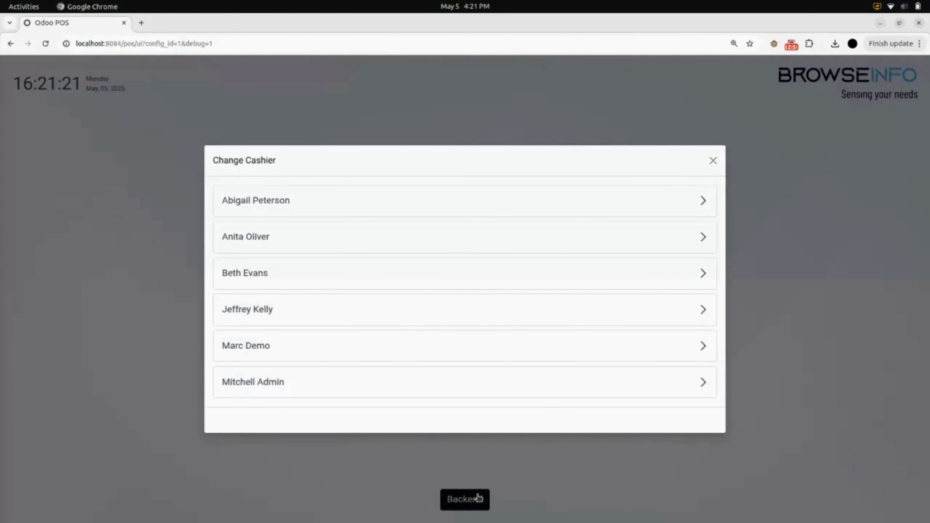
left_click(518, 394)
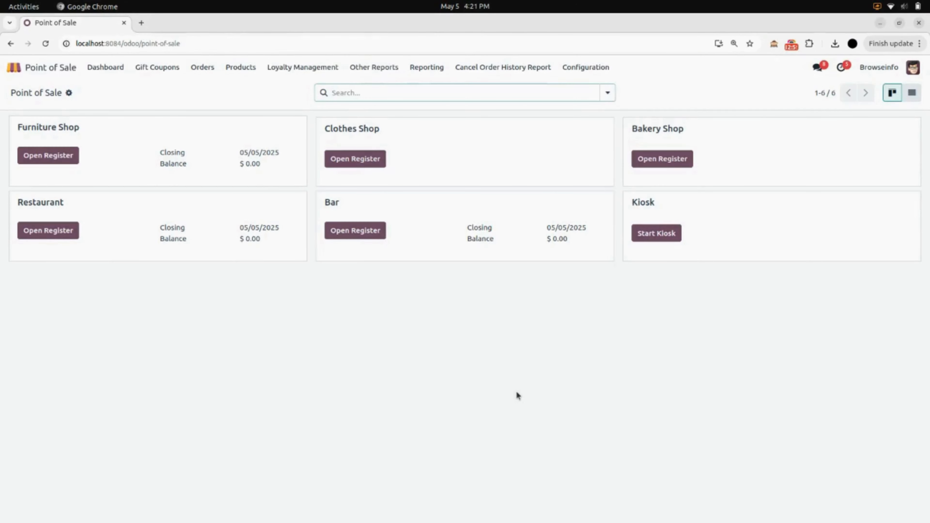
In Point of Sale settings, set the service charge type to Fixed with the Service Charge product and save.
left_click(587, 69)
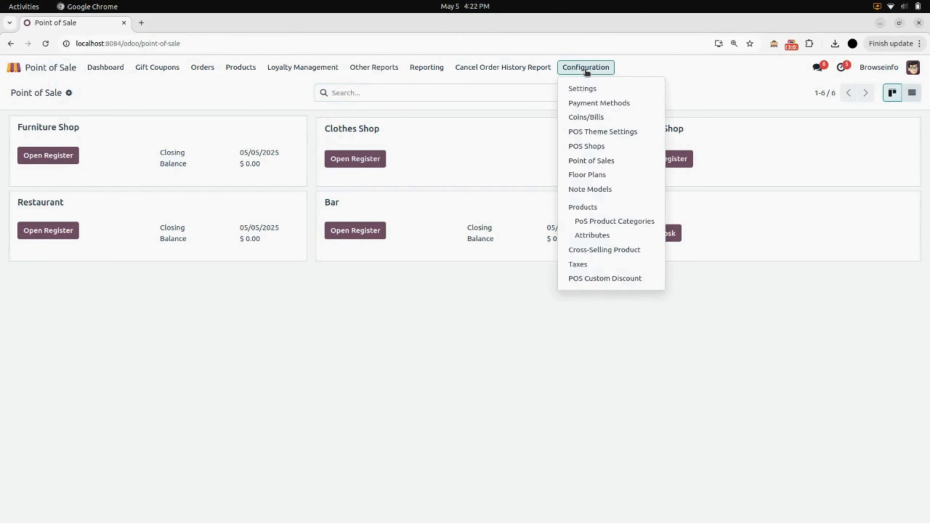
left_click(591, 89)
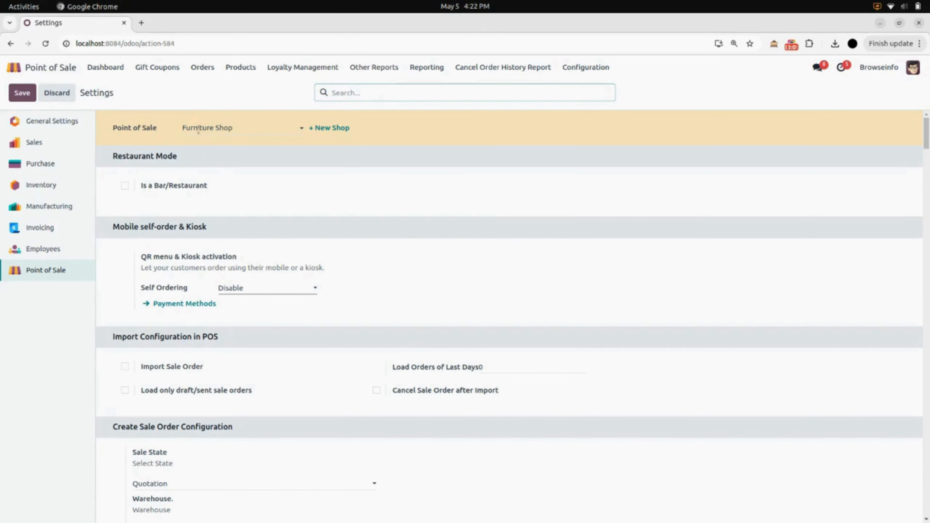
scroll(227, 215, "down", 15)
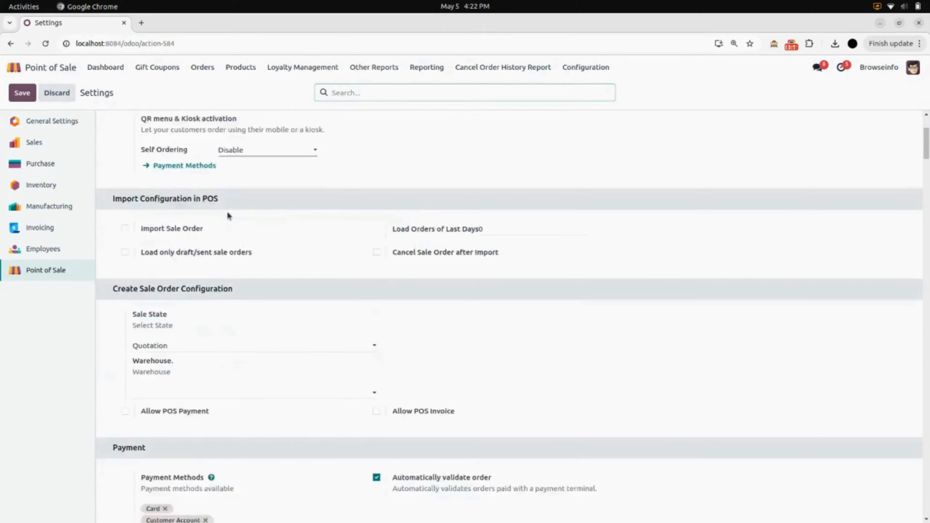
scroll(228, 215, "down", 14)
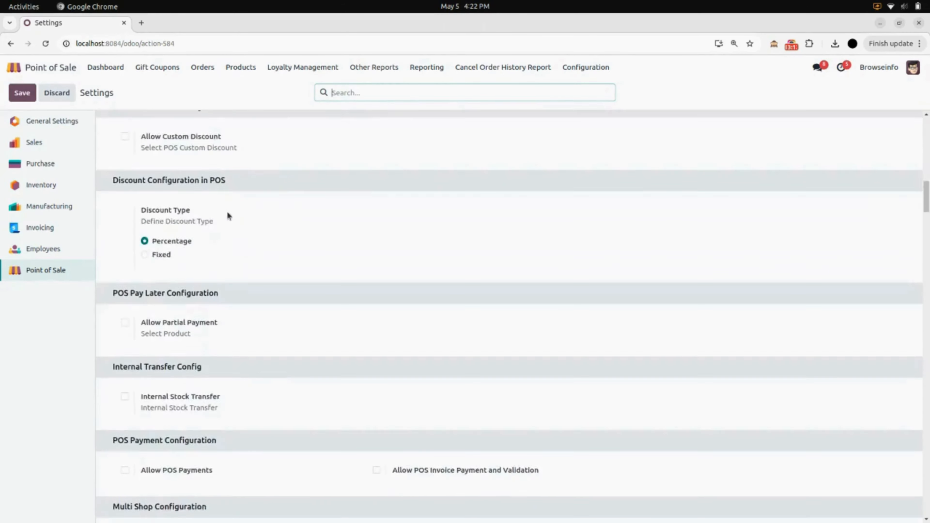
scroll(227, 215, "down", 8)
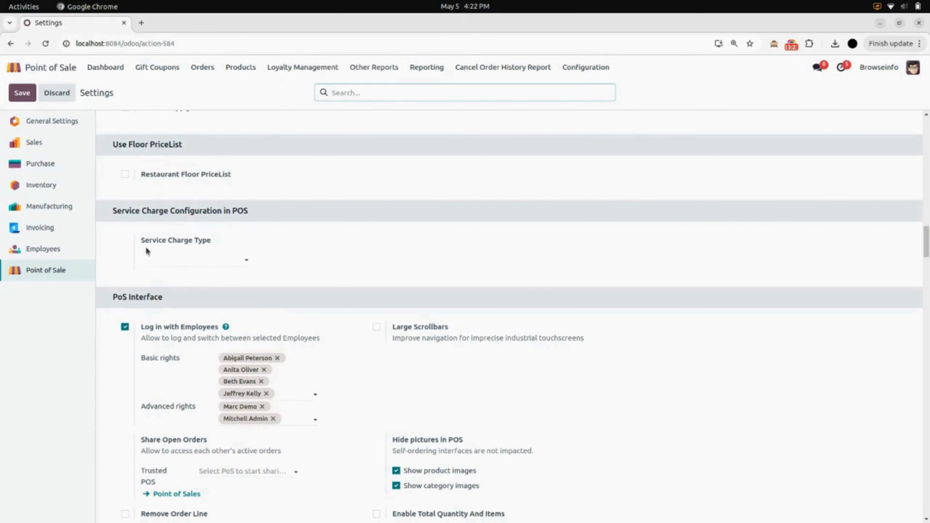
left_click(213, 261)
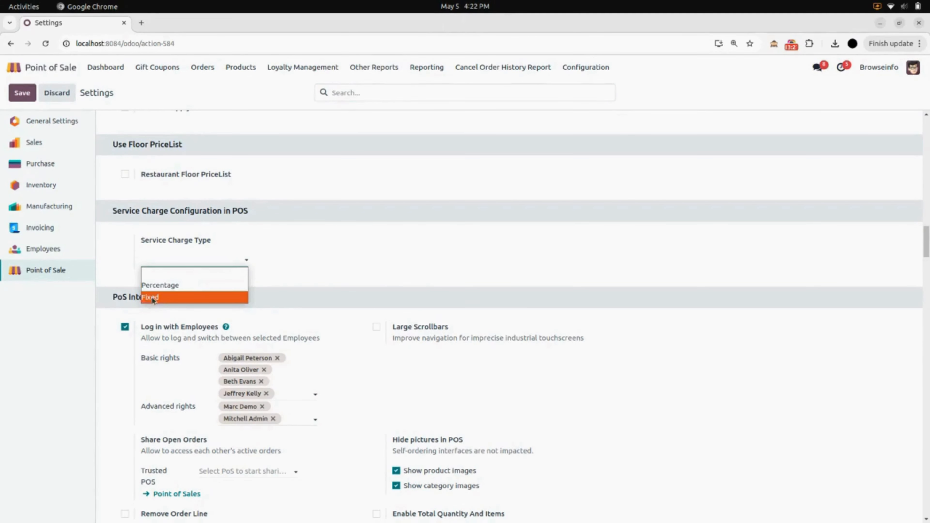
left_click(170, 297)
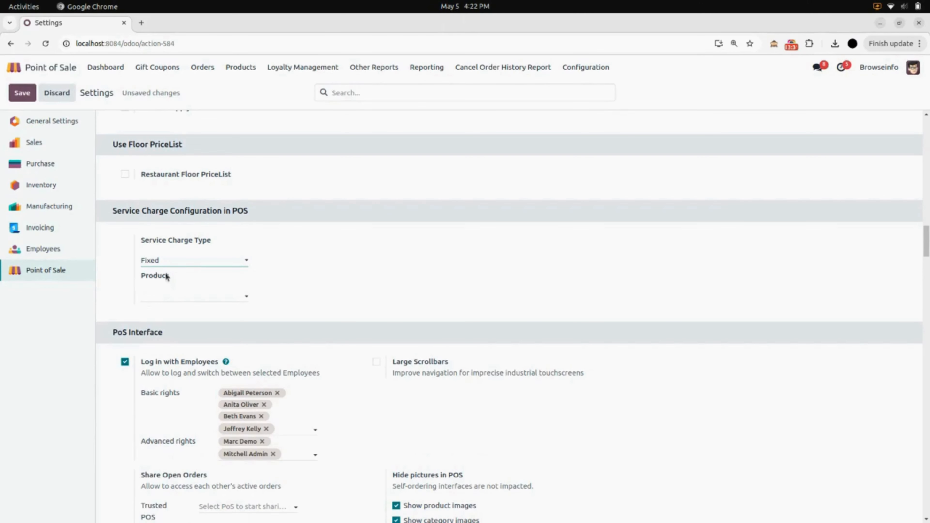
left_click(166, 297)
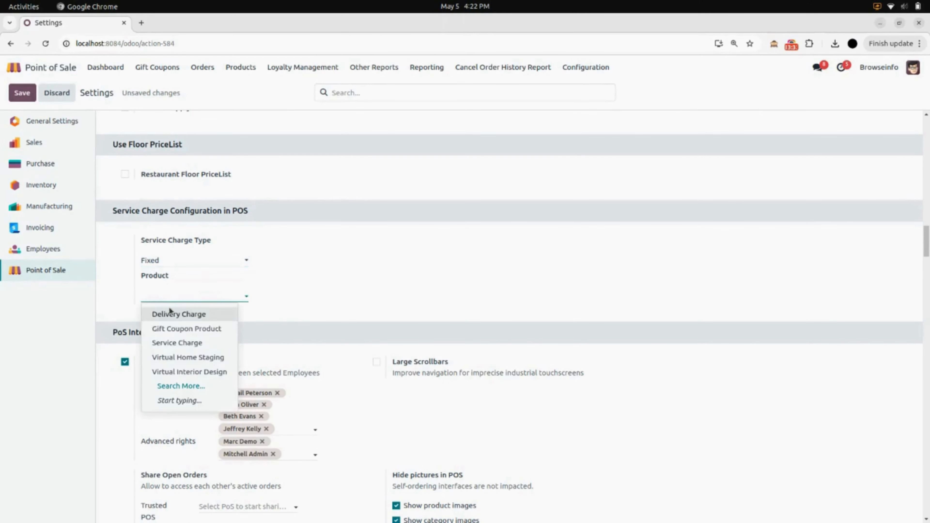
left_click(184, 345)
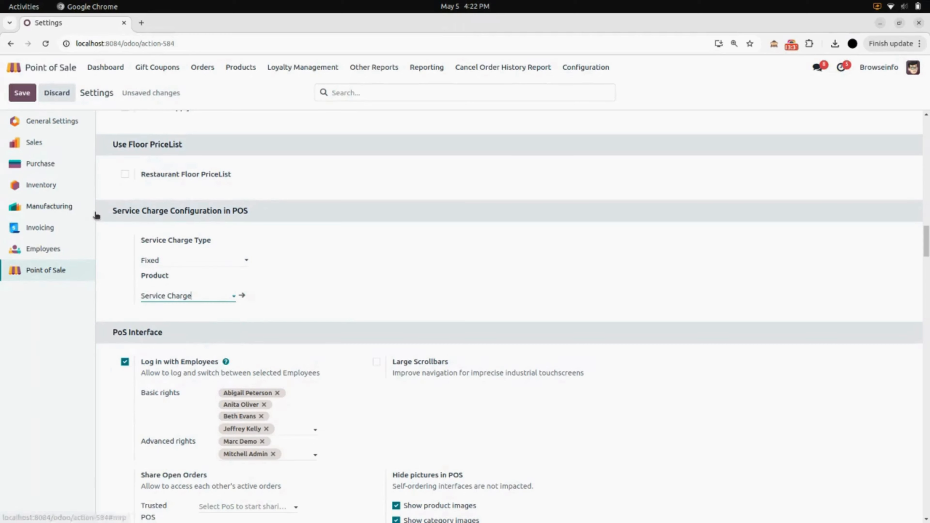
left_click(29, 98)
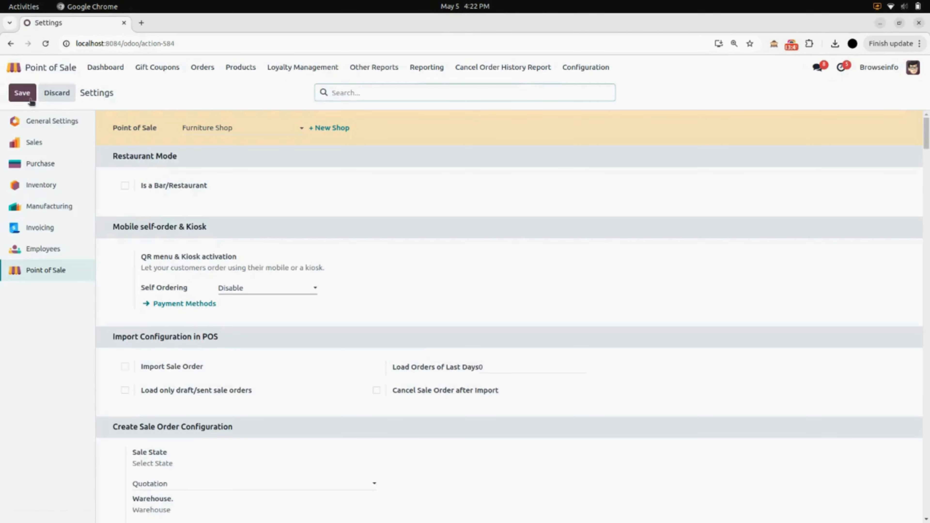
Re-tick Allow Numpad and Allow Discount on the administrator user and save.
left_click(69, 67)
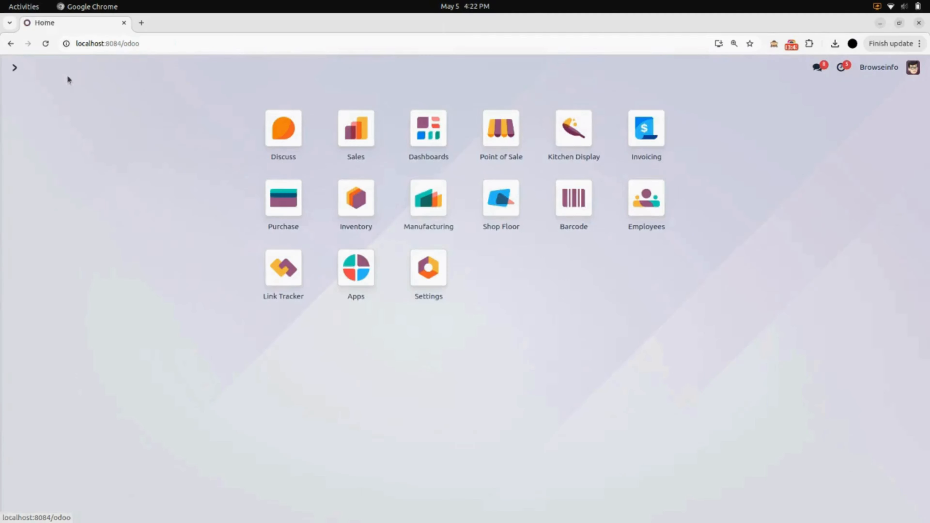
left_click(437, 268)
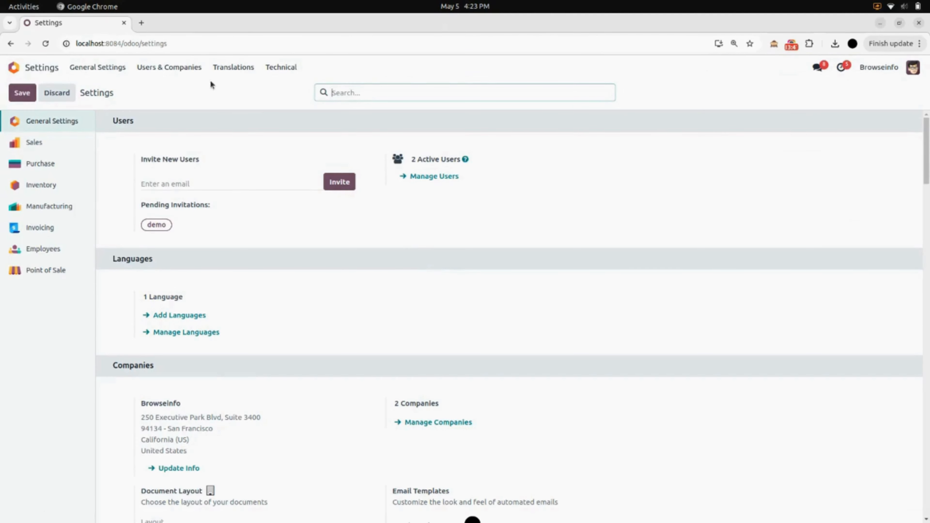
left_click(200, 70)
left_click(202, 88)
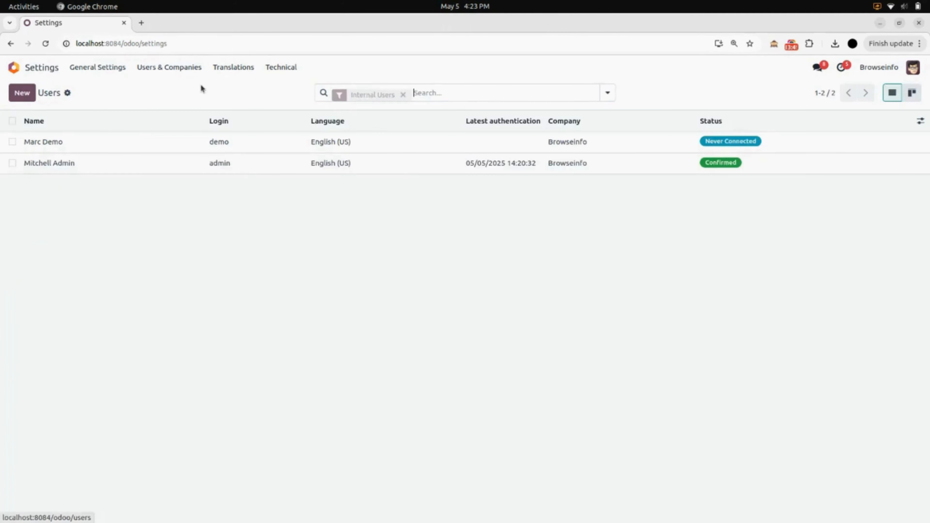
left_click(202, 158)
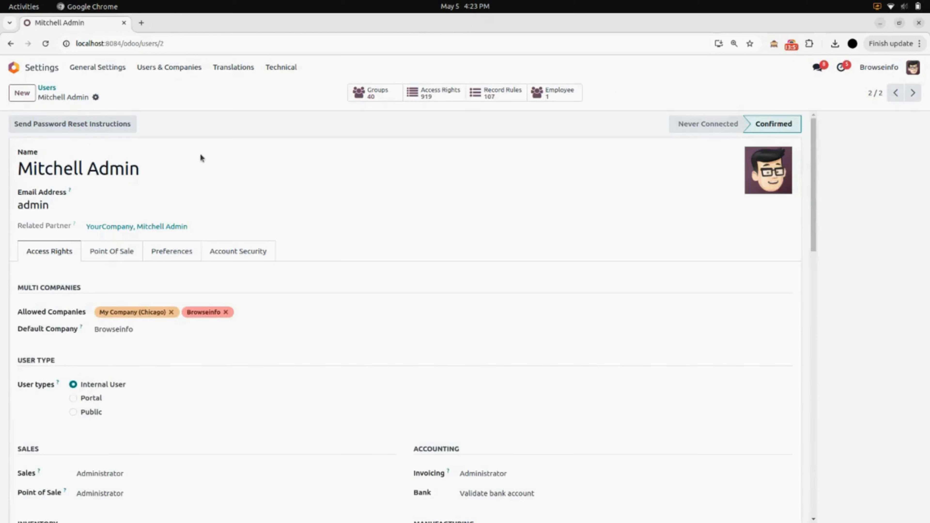
left_click(129, 256)
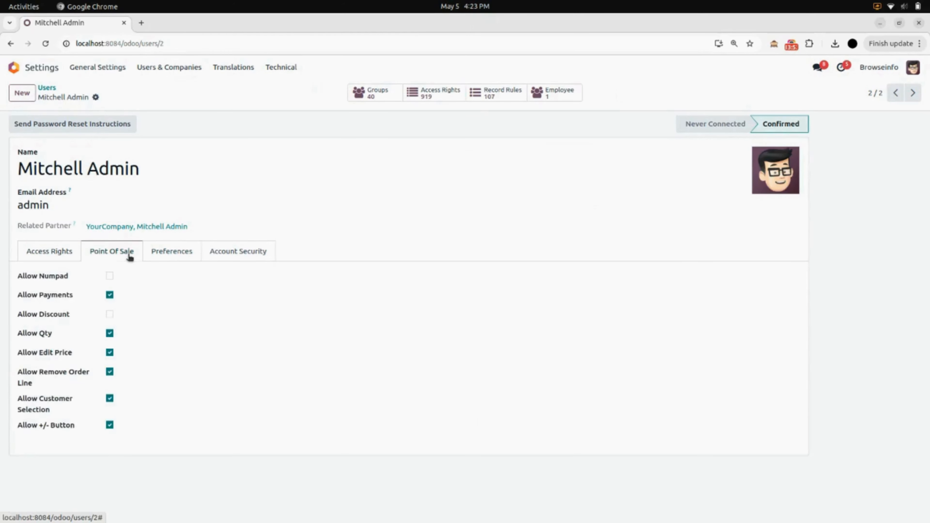
left_click(110, 276)
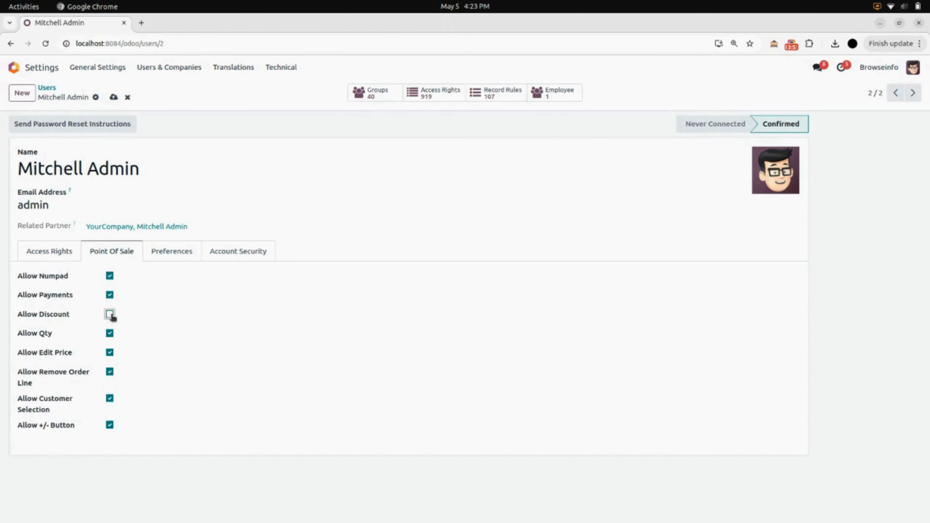
left_click(110, 315)
left_click(113, 98)
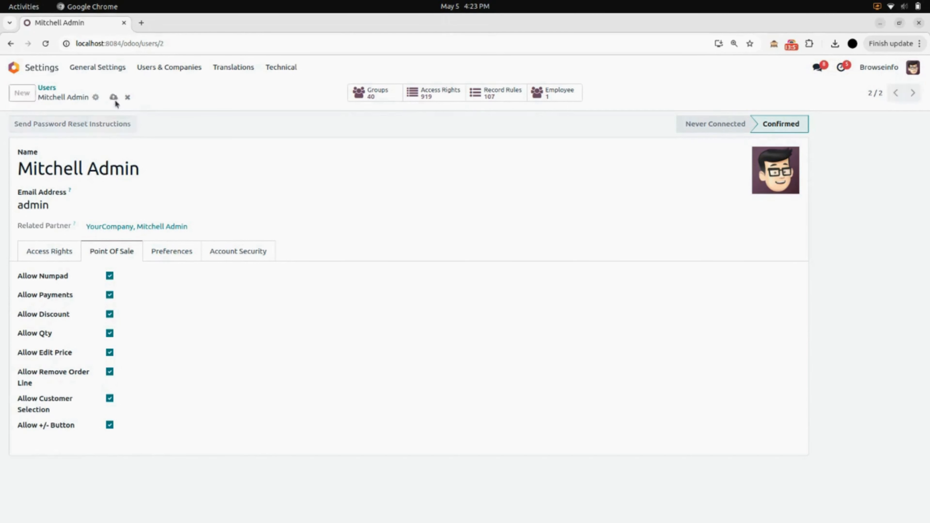
left_click(54, 73)
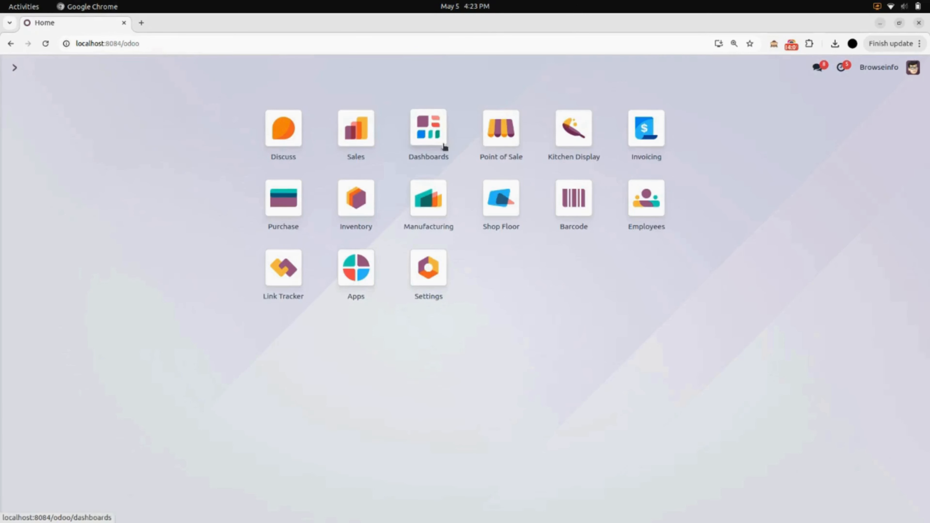
Reopen the Furniture Shop register as the admin cashier with 0.00 cash and clear the Desk Pad line.
left_click(508, 144)
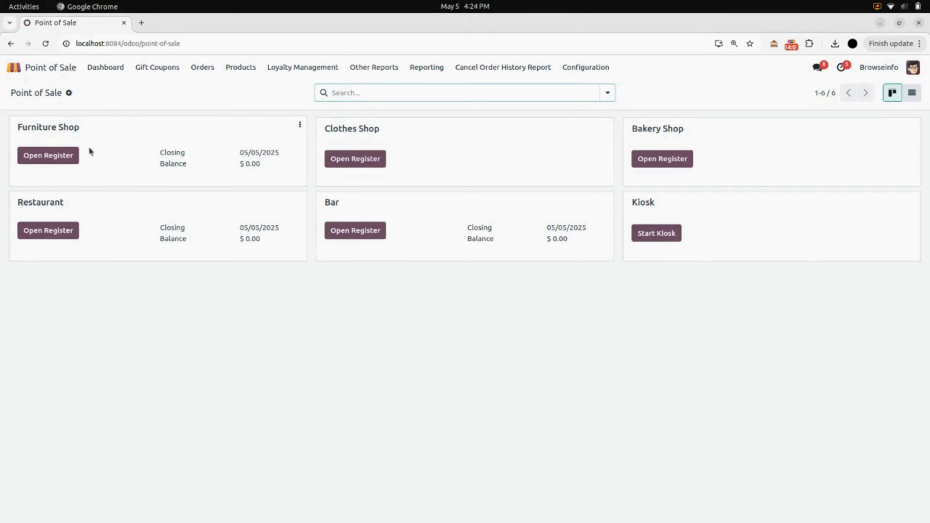
left_click(52, 156)
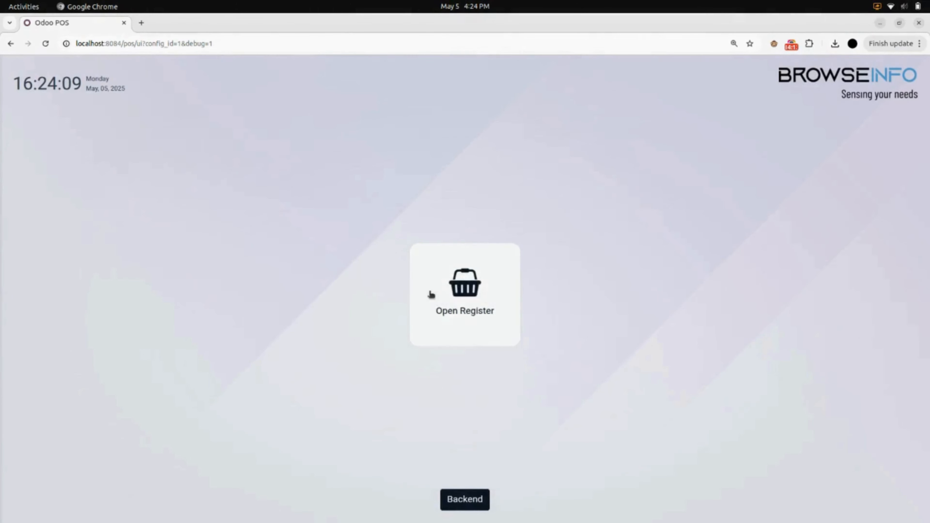
left_click(431, 294)
left_click(514, 300)
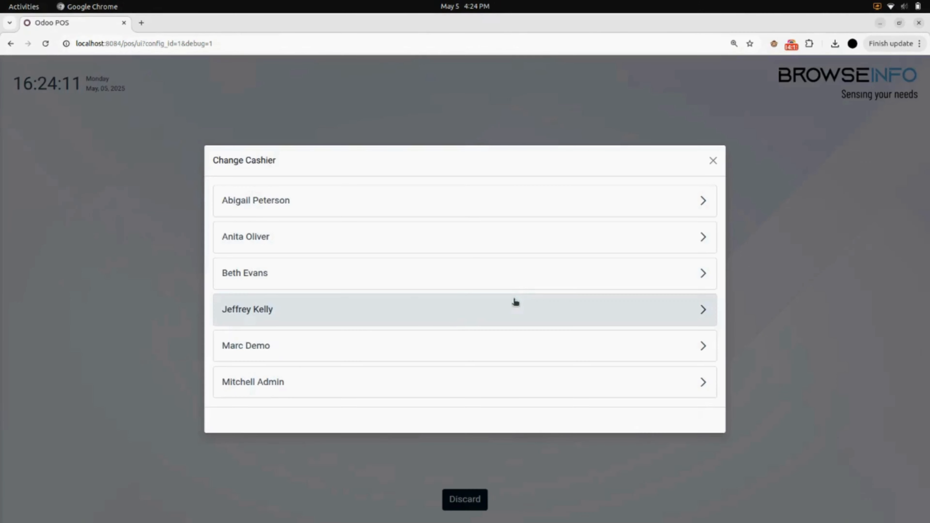
left_click(382, 388)
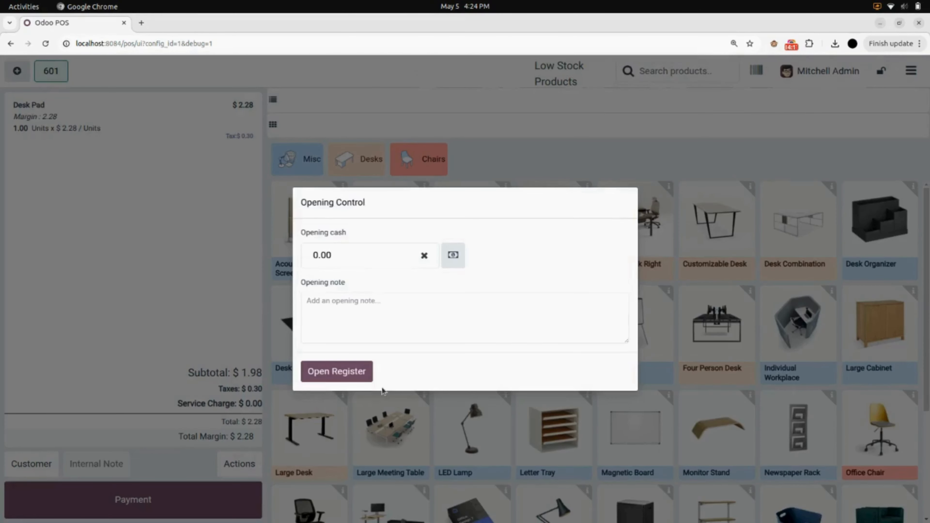
left_click(352, 376)
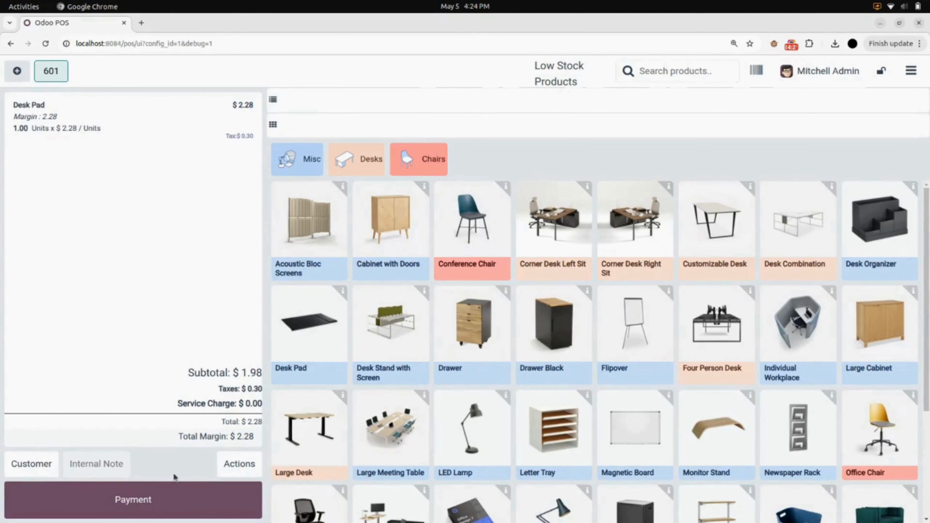
left_click(184, 131)
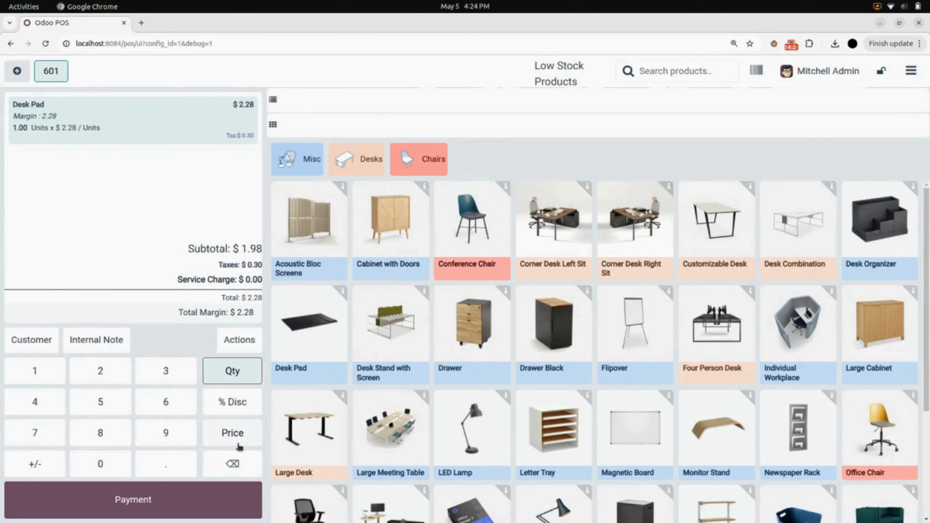
left_click(239, 473)
Delete the Desk Pad line, then try a service charge on the empty order and dismiss the warning.
left_click(238, 474)
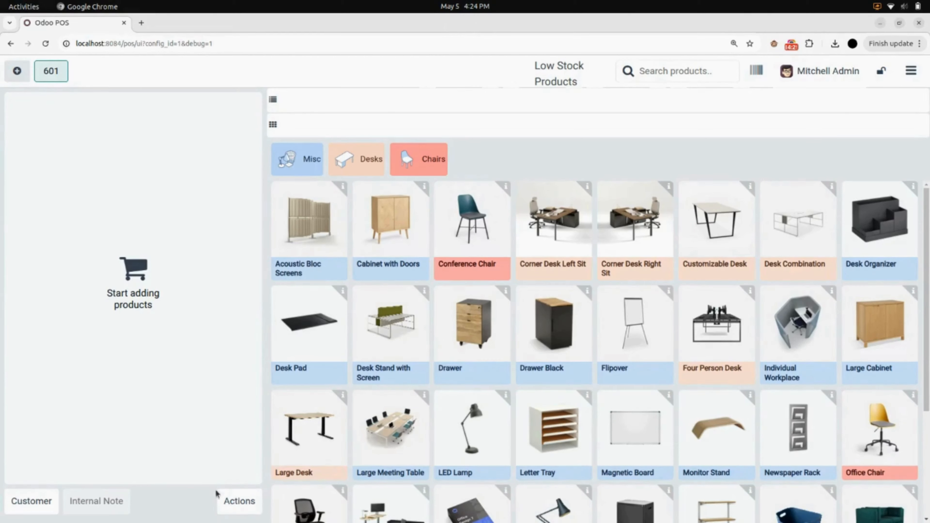
left_click(234, 505)
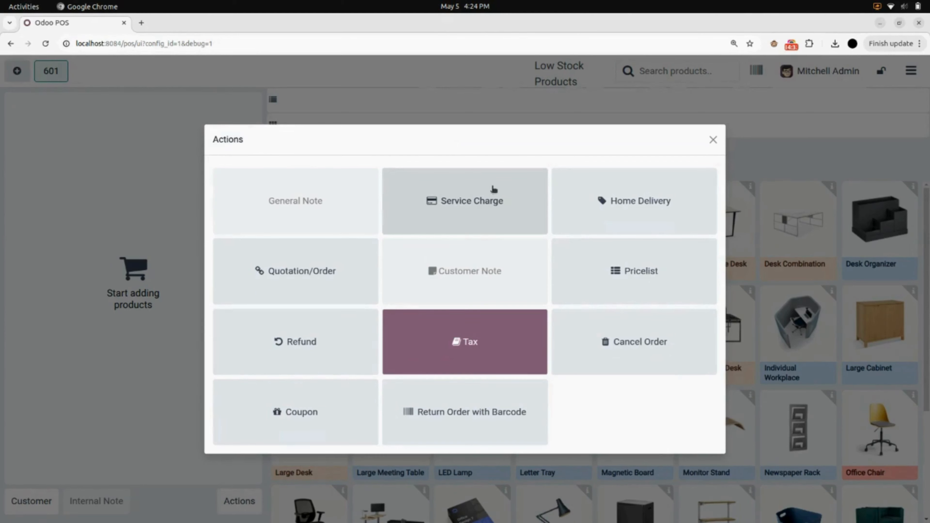
left_click(436, 202)
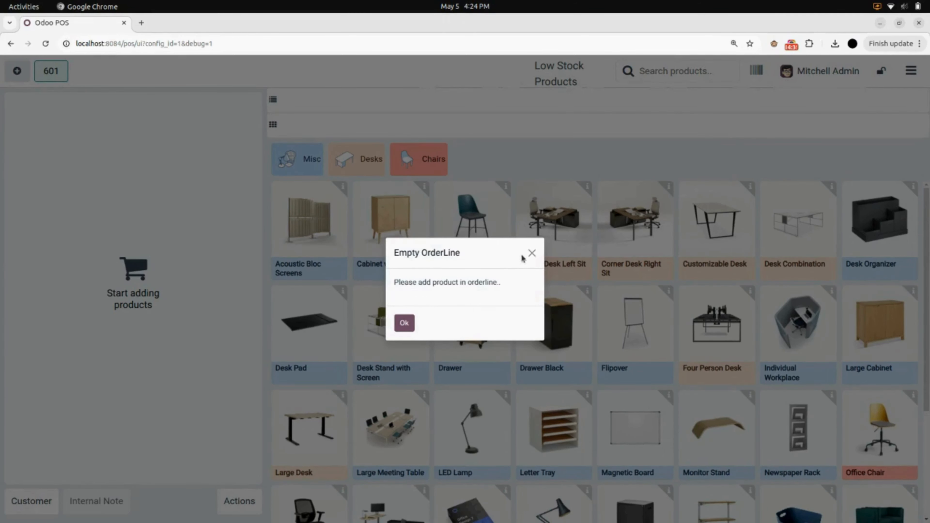
left_click(531, 253)
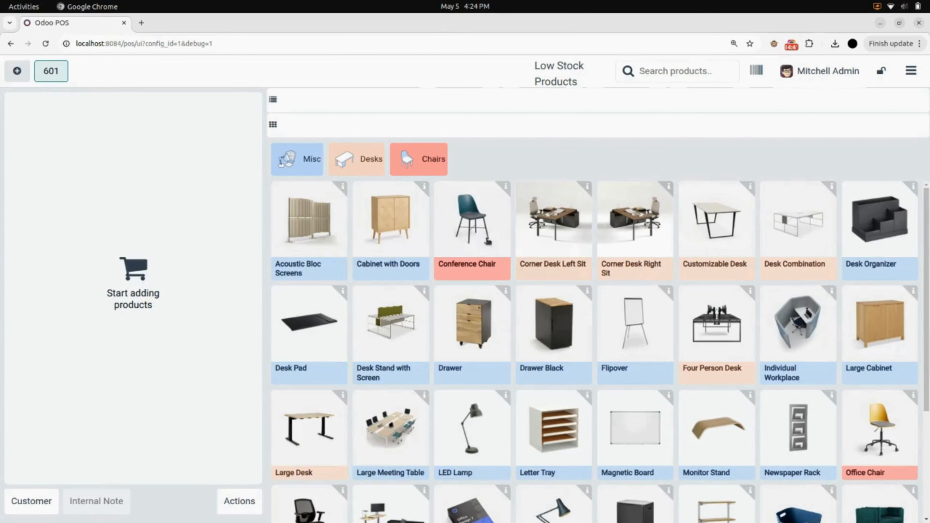
Add a Cabinet with Doors and a $10.00 service charge, bringing the total to $171.00.
left_click(396, 249)
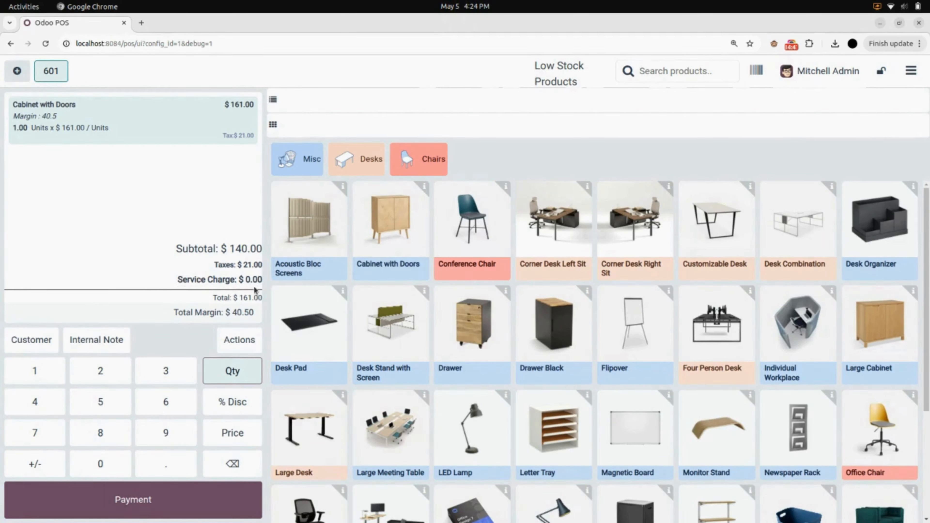
left_click(252, 341)
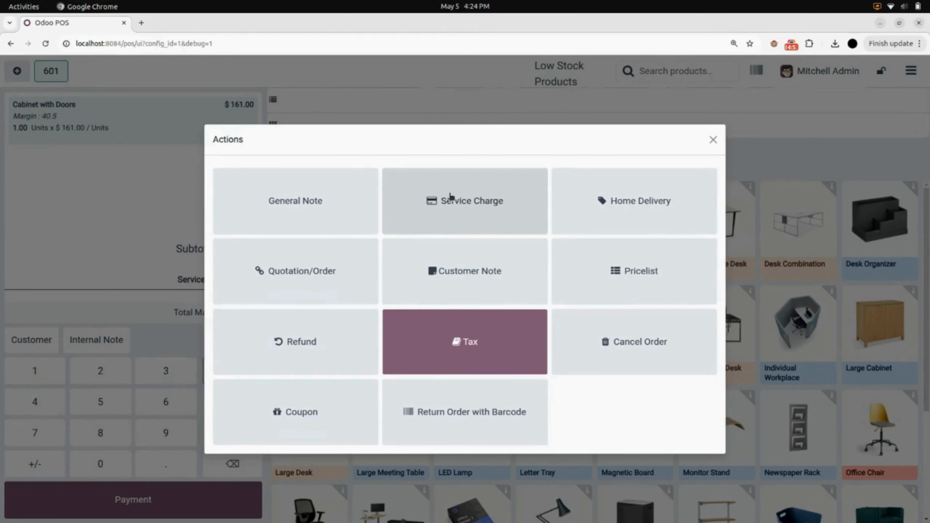
left_click(474, 211)
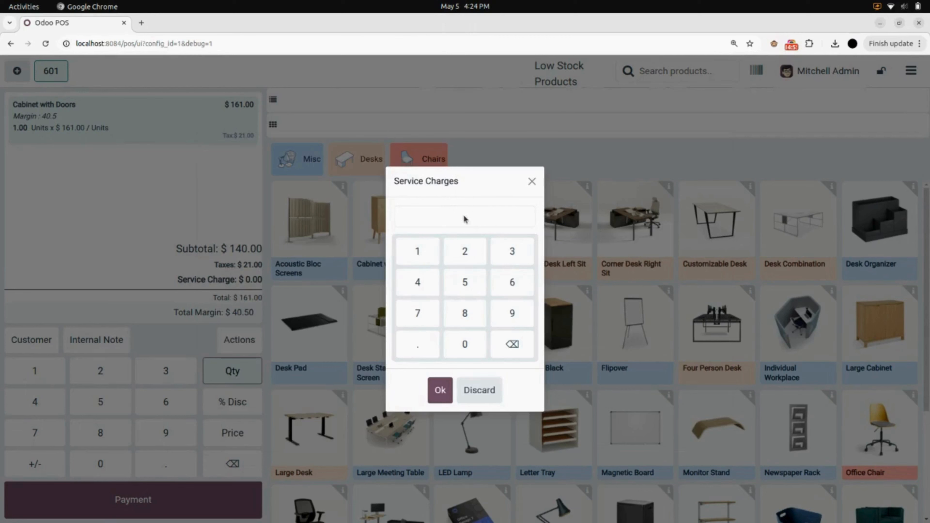
left_click(435, 255)
left_click(439, 389)
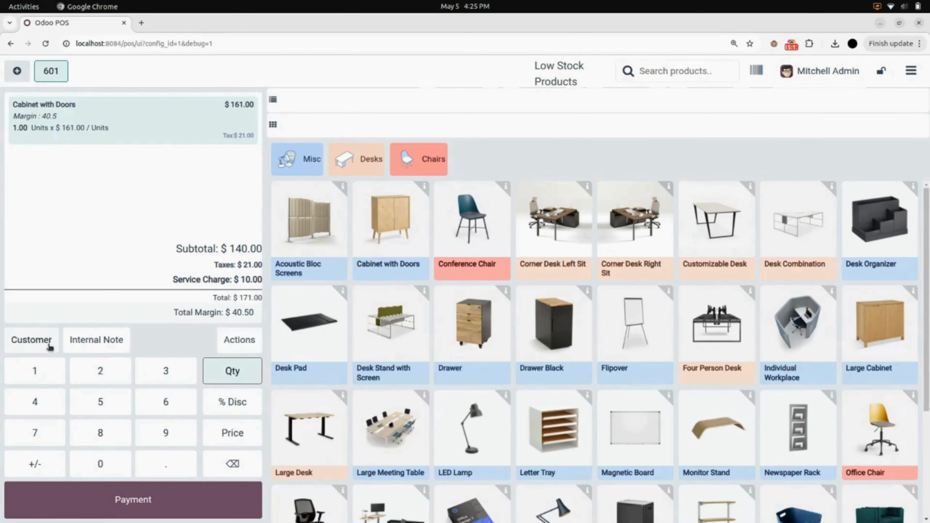
left_click(31, 340)
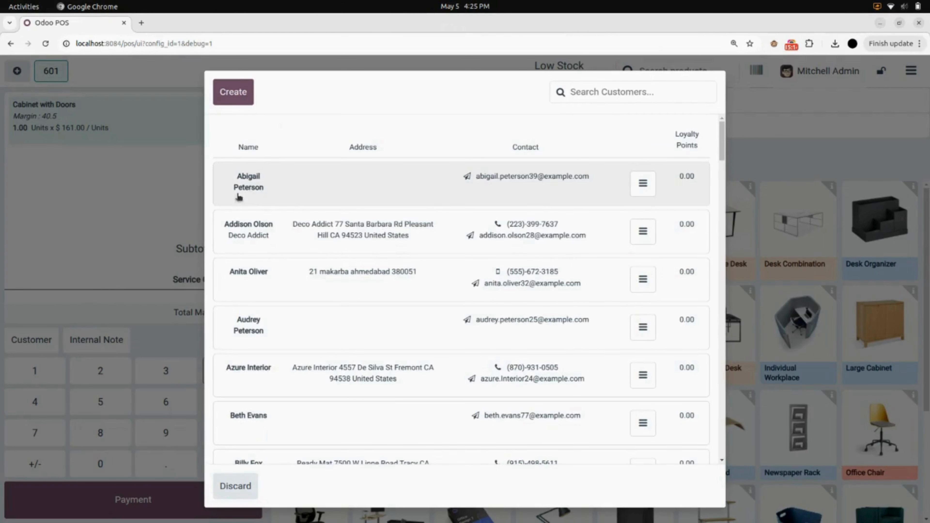
Assign the first listed customer and pay the $171.00 order fully in cash.
left_click(268, 186)
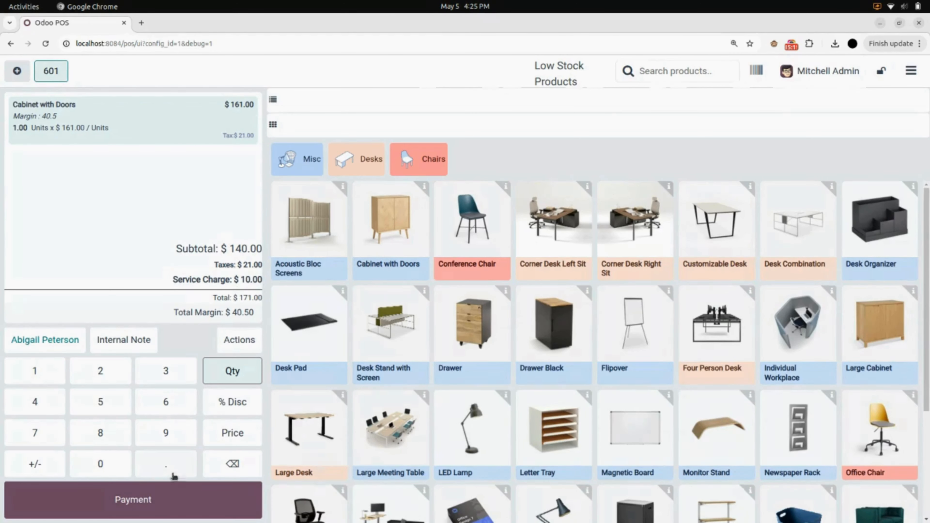
left_click(163, 496)
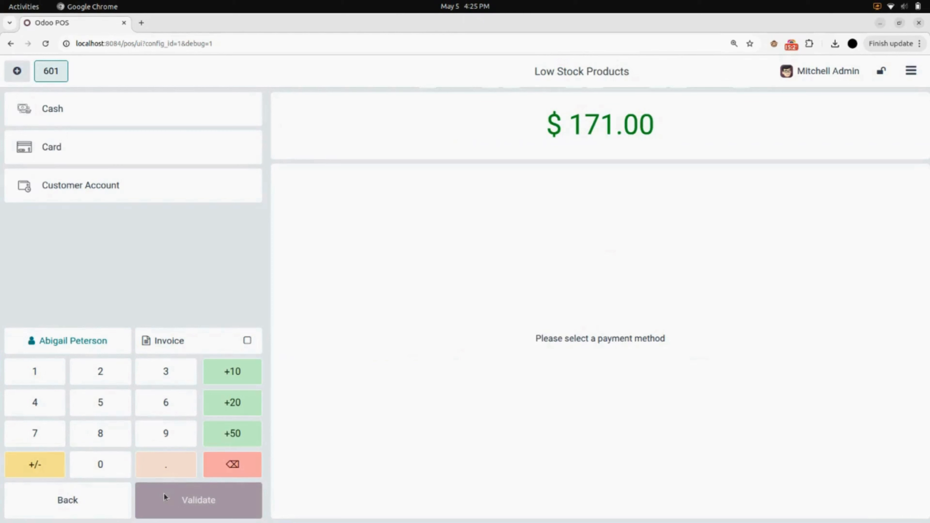
left_click(172, 114)
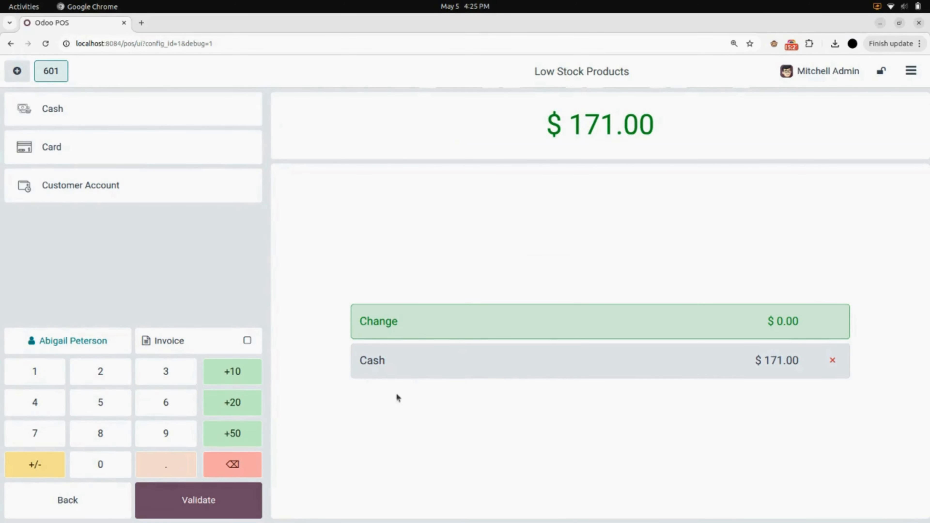
left_click(238, 513)
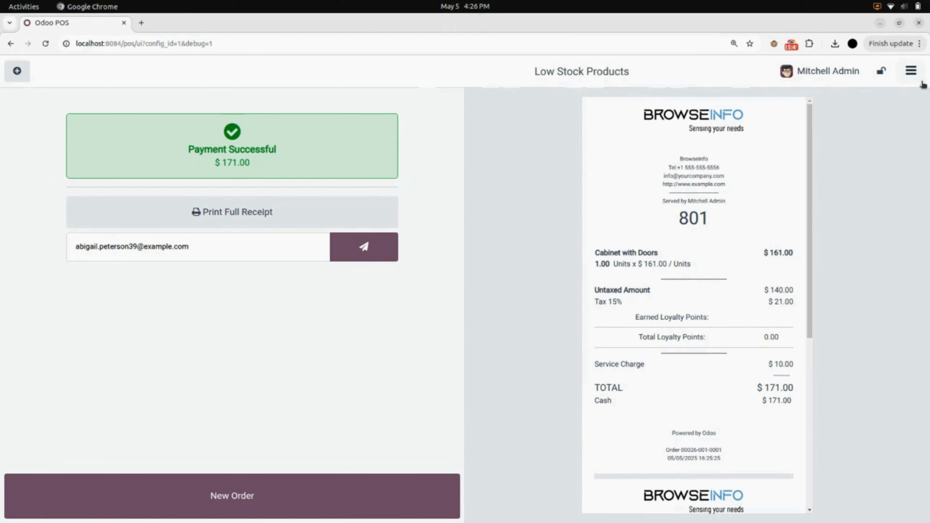
Close the register with 0 cash counted against $171.00 expected, accepting the difference.
left_click(911, 71)
left_click(891, 229)
left_click(274, 455)
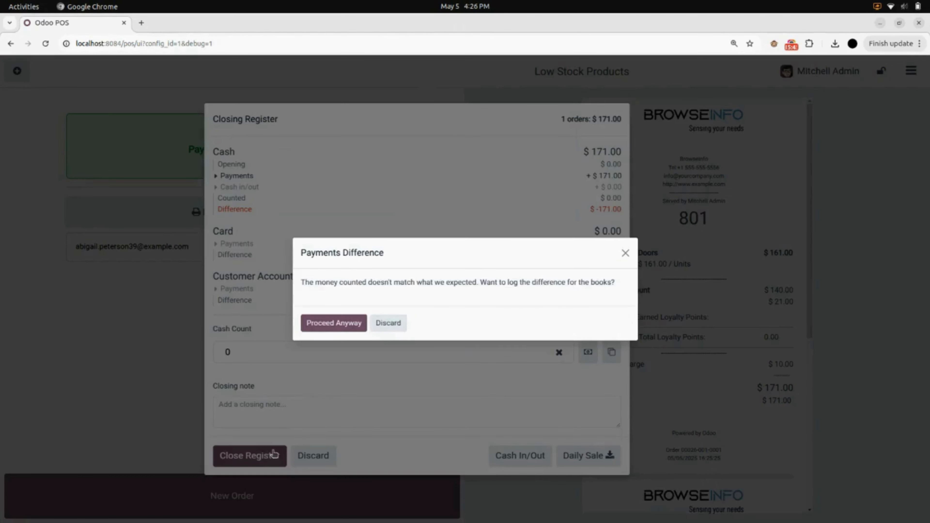
left_click(351, 325)
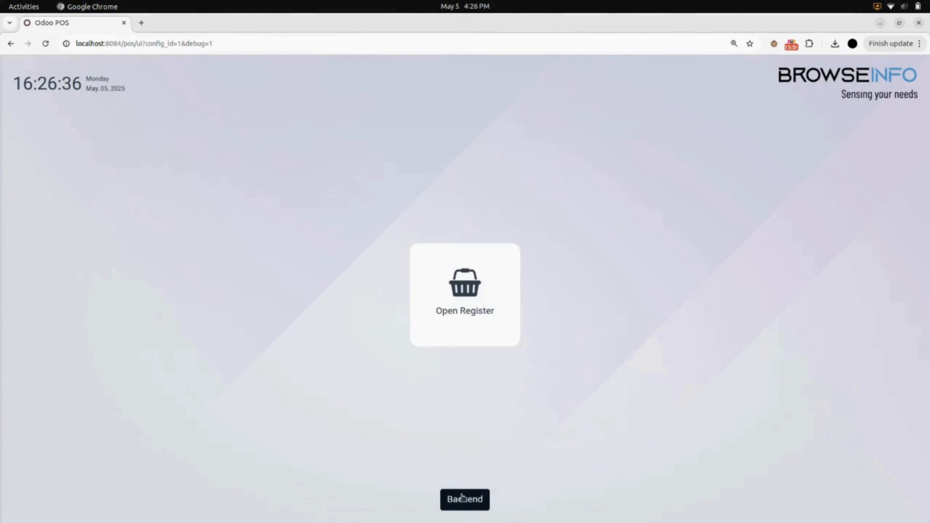
As admin in the backend, open order Furniture Shop/0002 and review its $10.00 service charge and $171.00 total.
left_click(463, 498)
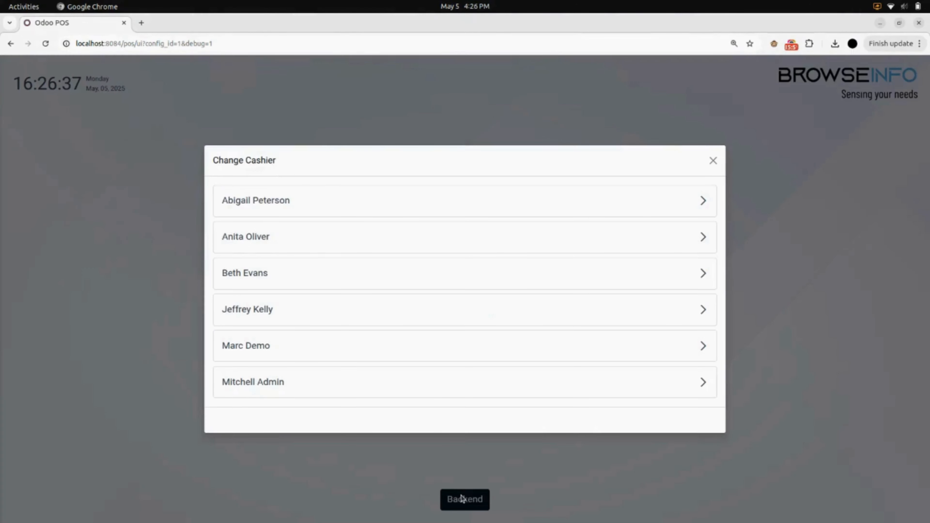
left_click(424, 381)
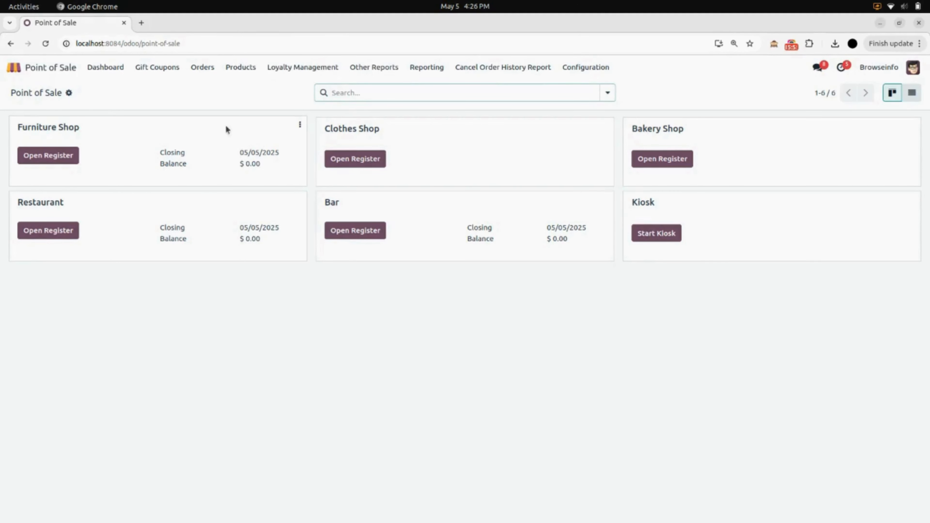
left_click(202, 72)
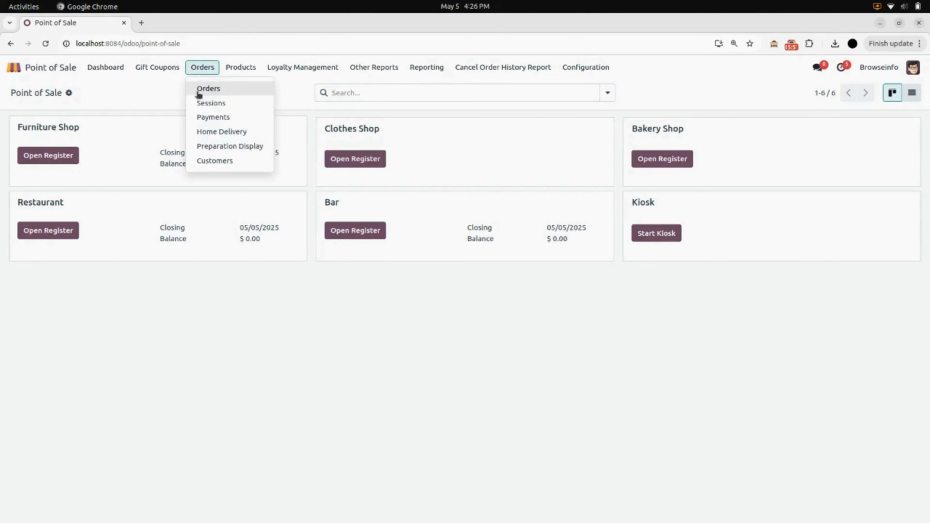
left_click(219, 92)
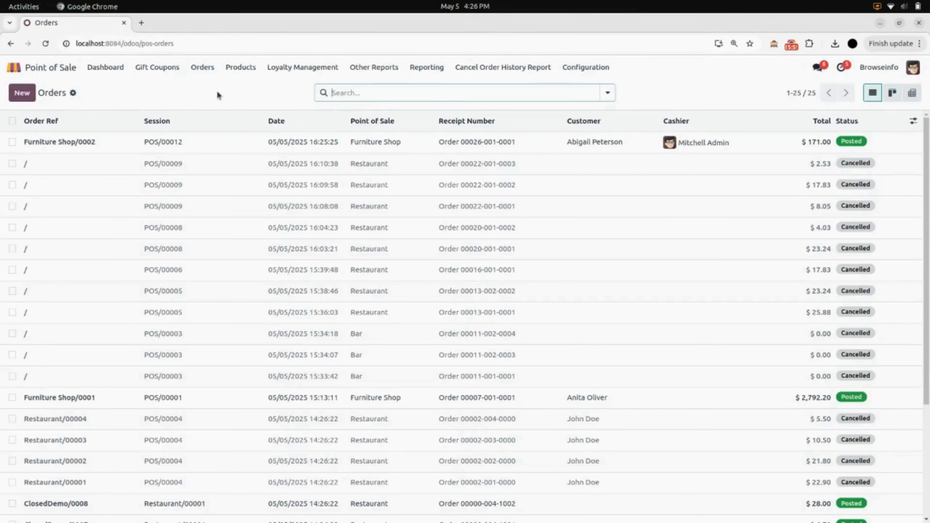
left_click(197, 146)
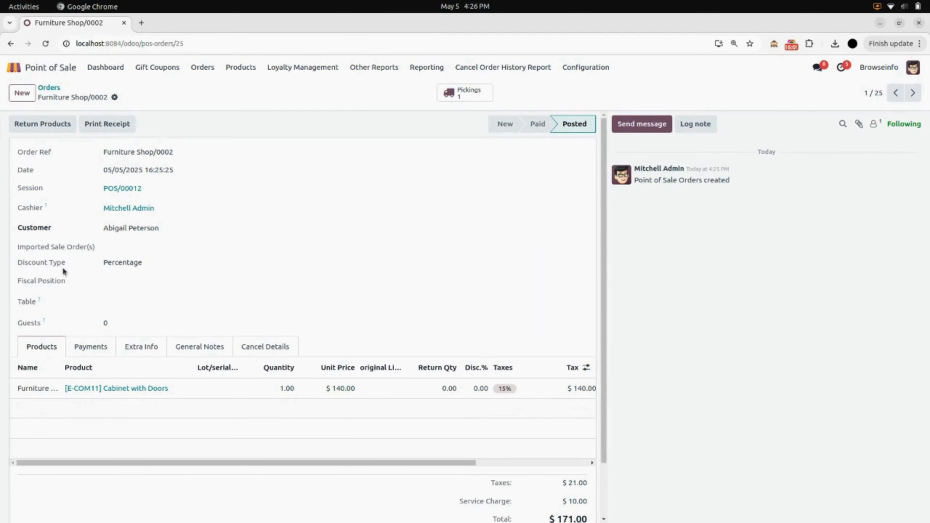
scroll(121, 273, "down", 2)
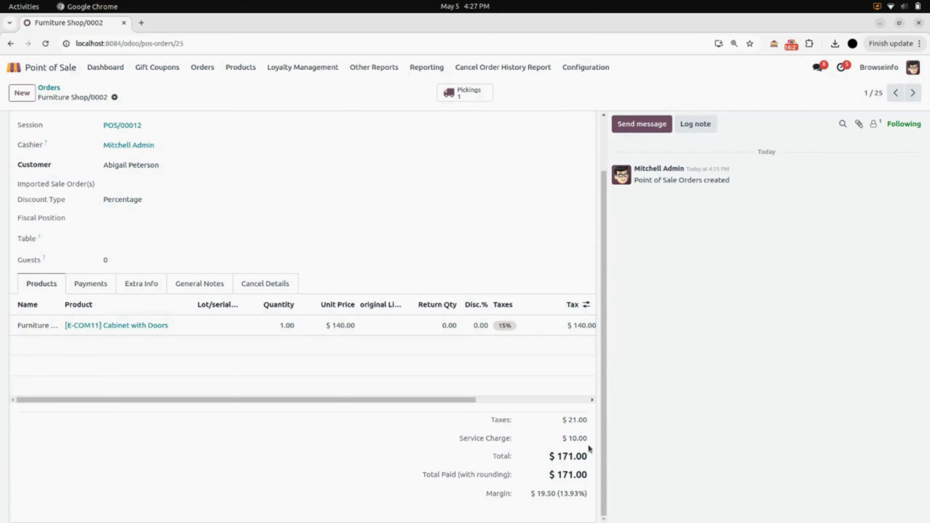
Change the POS Service Charge Type from Fixed to Percentage, save, and return to the shops dashboard.
left_click(598, 69)
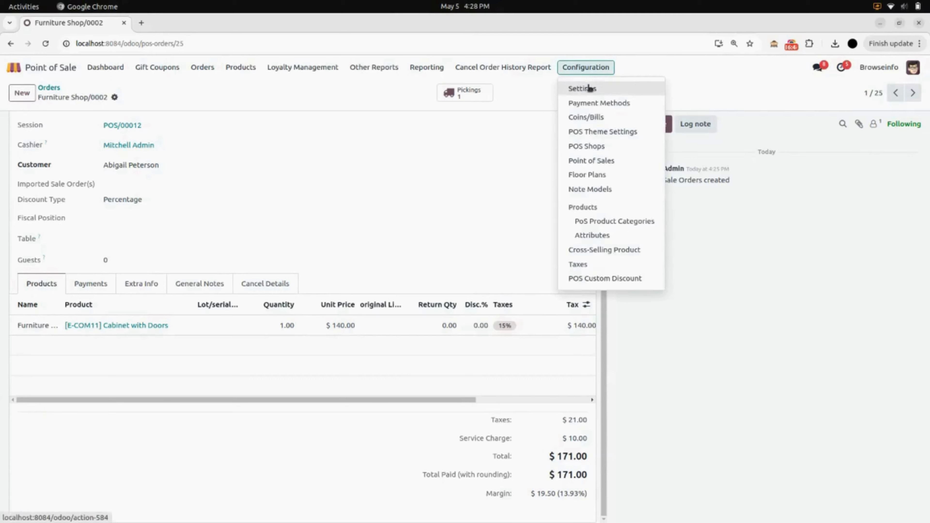
left_click(603, 88)
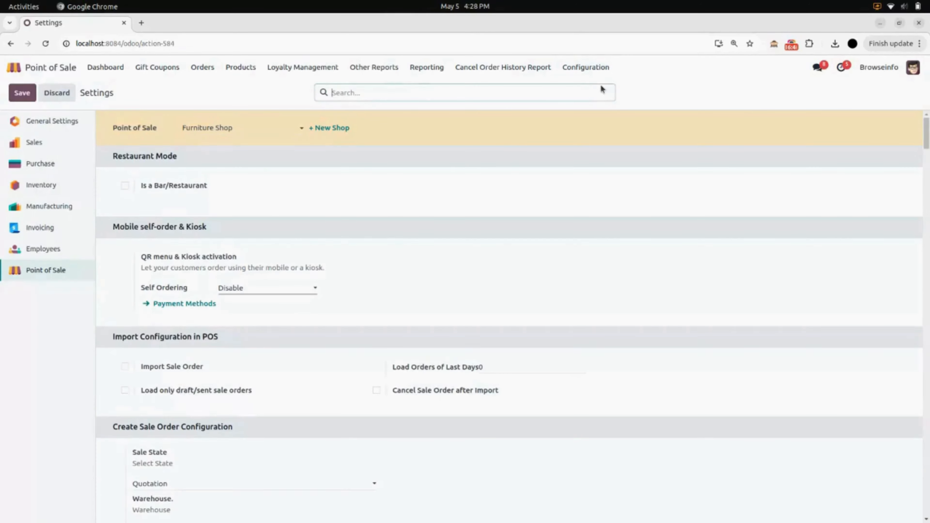
scroll(402, 301, "down", 20)
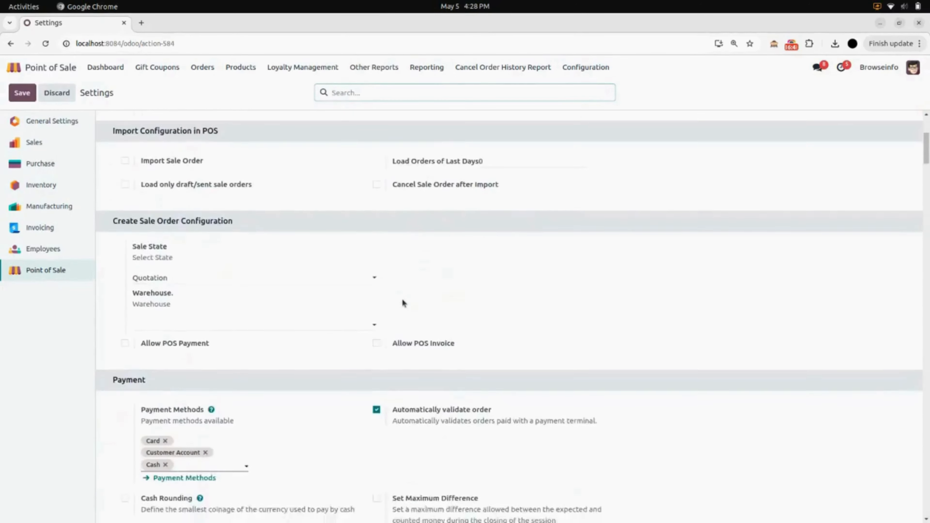
scroll(402, 301, "down", 8)
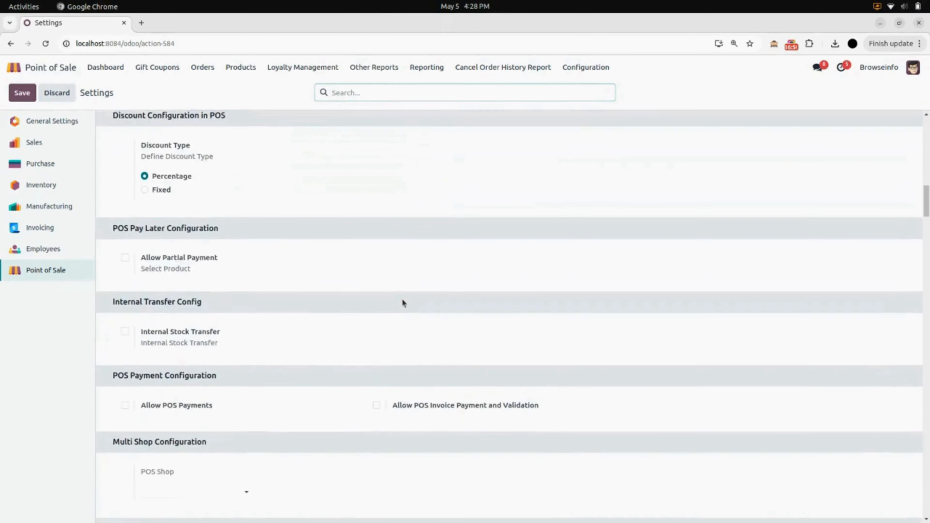
scroll(402, 301, "down", 9)
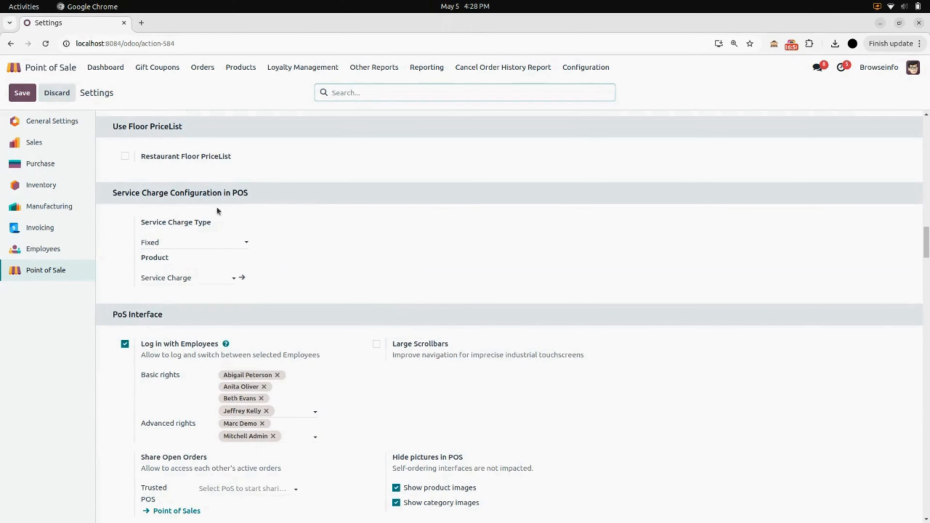
left_click(202, 245)
left_click(191, 265)
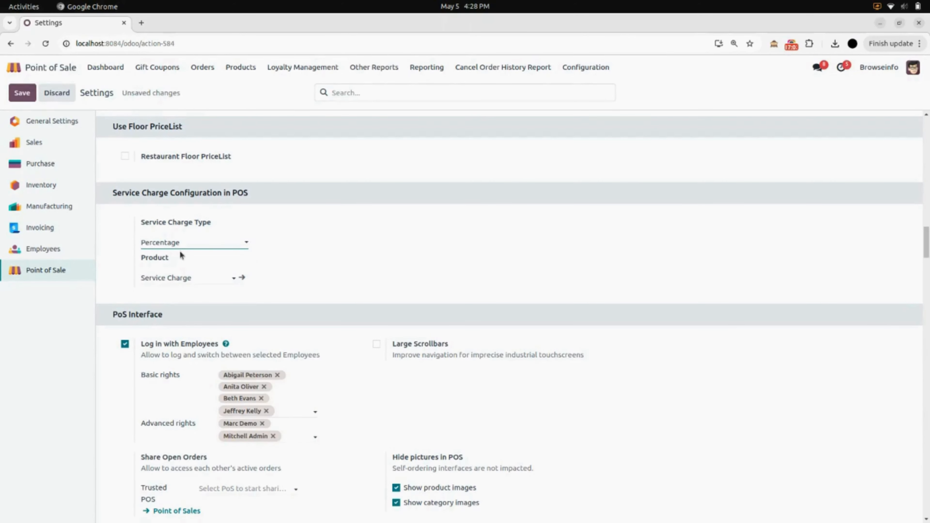
left_click(23, 95)
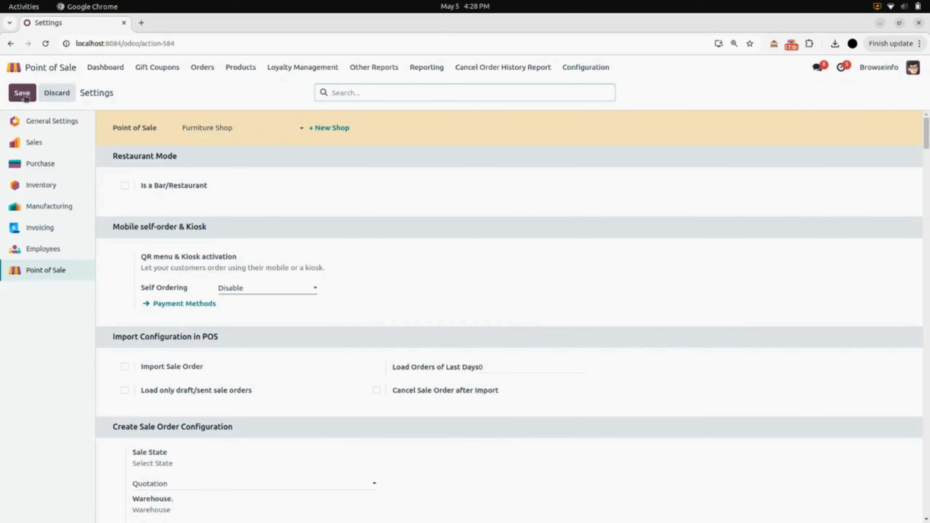
left_click(106, 75)
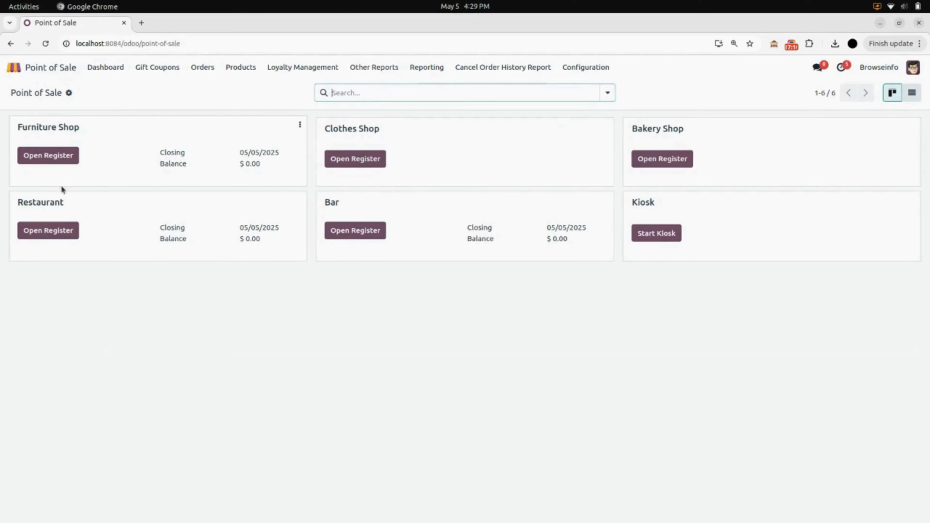
Open the Furniture Shop register session with the admin cashier.
left_click(56, 157)
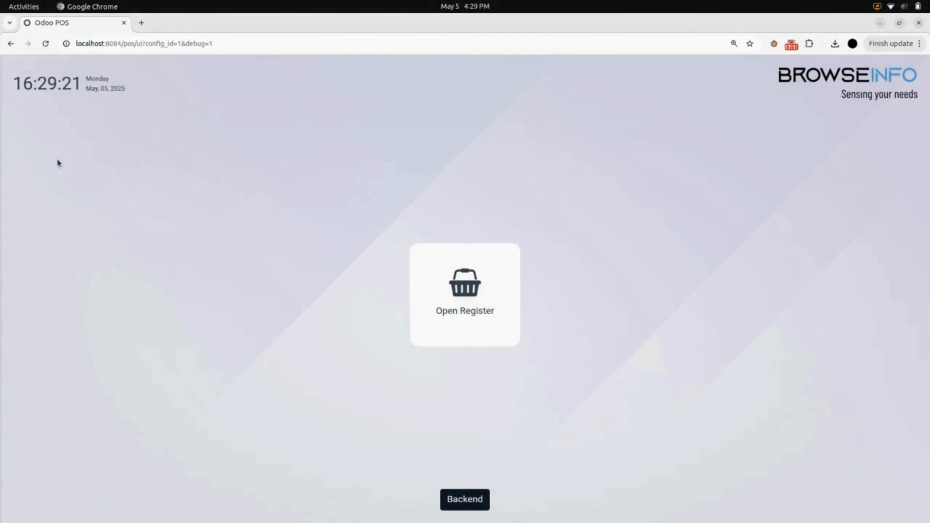
left_click(490, 291)
left_click(511, 297)
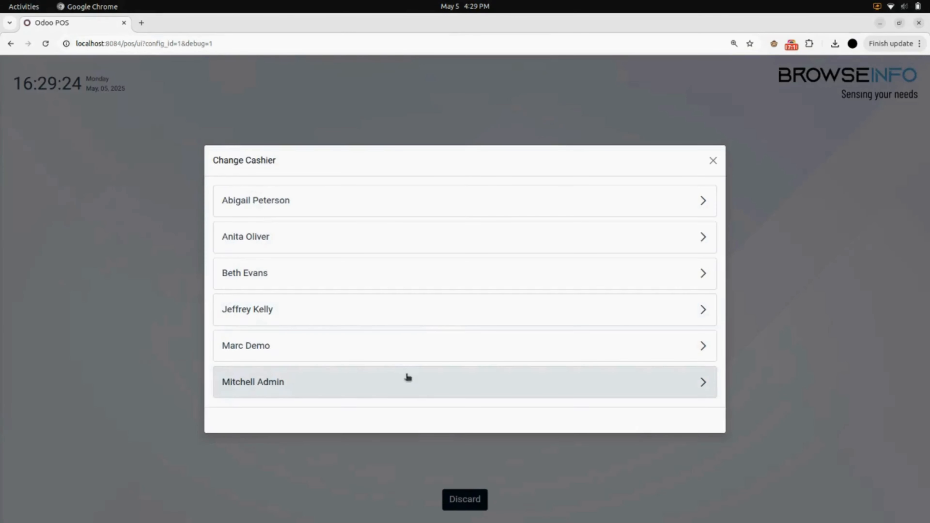
left_click(405, 380)
left_click(361, 374)
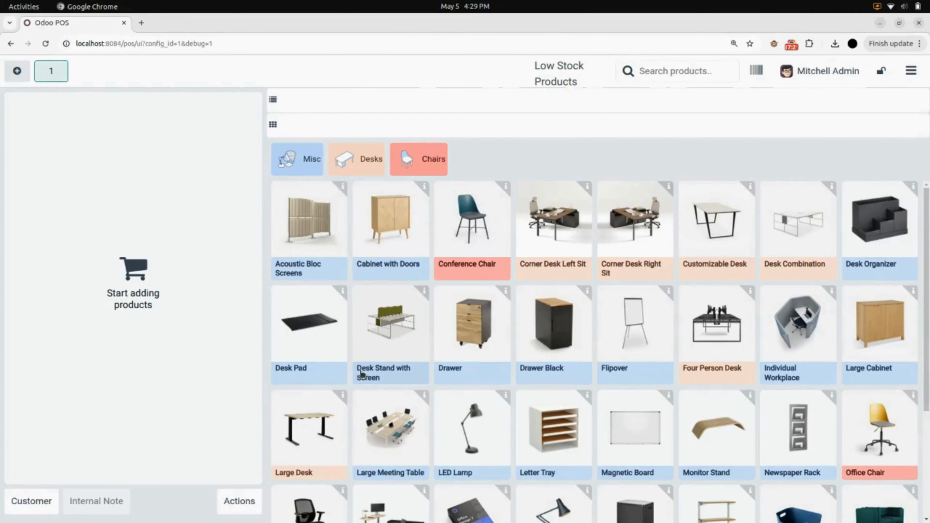
Add Acoustic Bloc Screens (Wood) to the order, totalling $339.25.
left_click(322, 267)
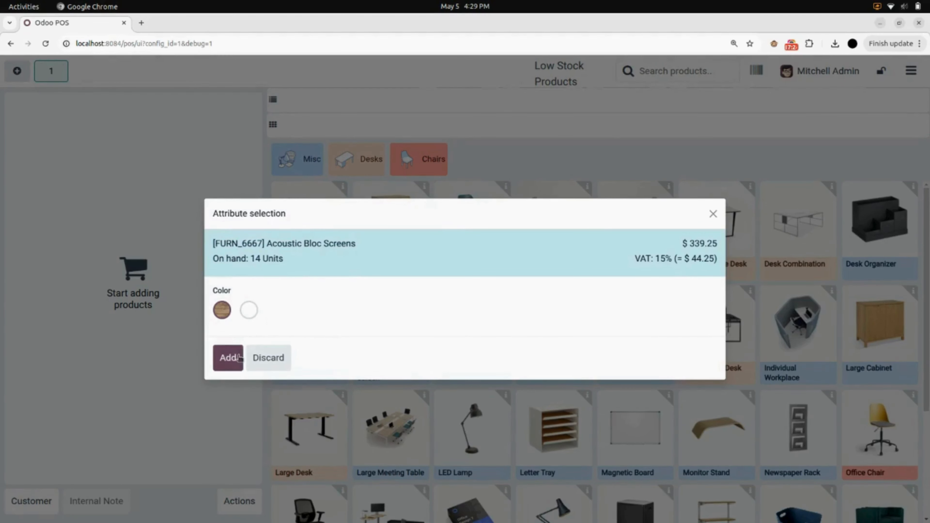
left_click(228, 357)
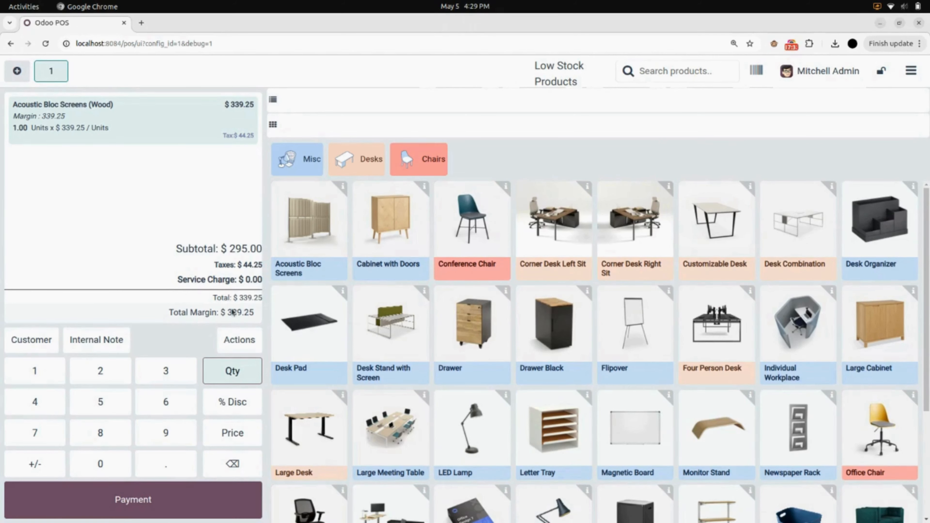
left_click(239, 341)
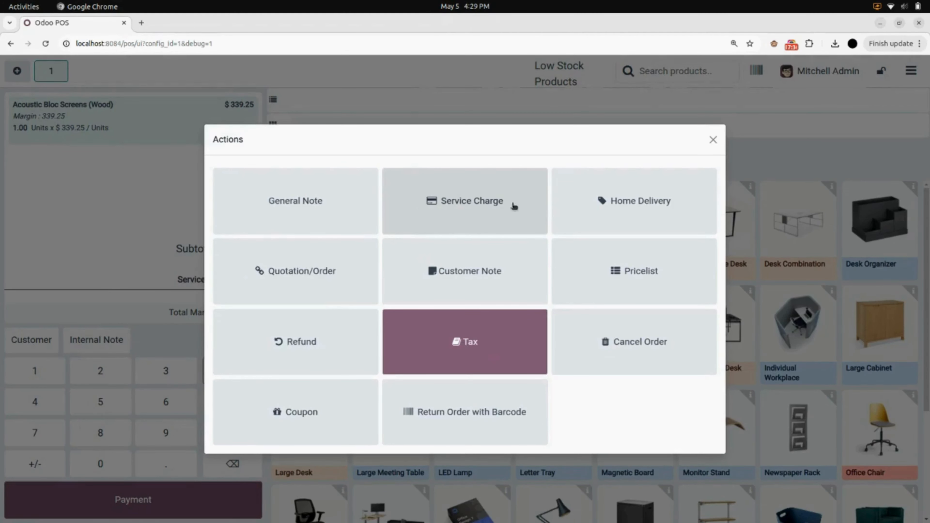
Apply a 10% service charge of $29.50 to the order.
left_click(465, 210)
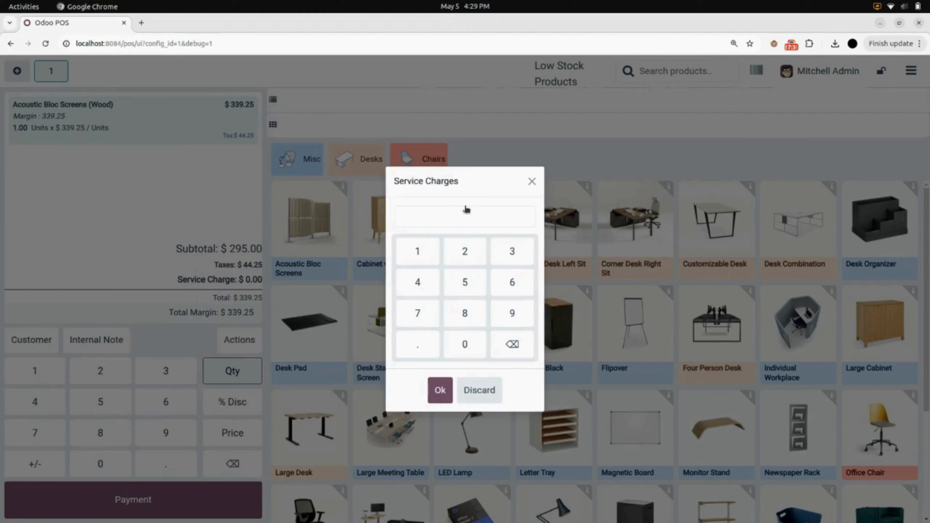
left_click(421, 251)
left_click(461, 342)
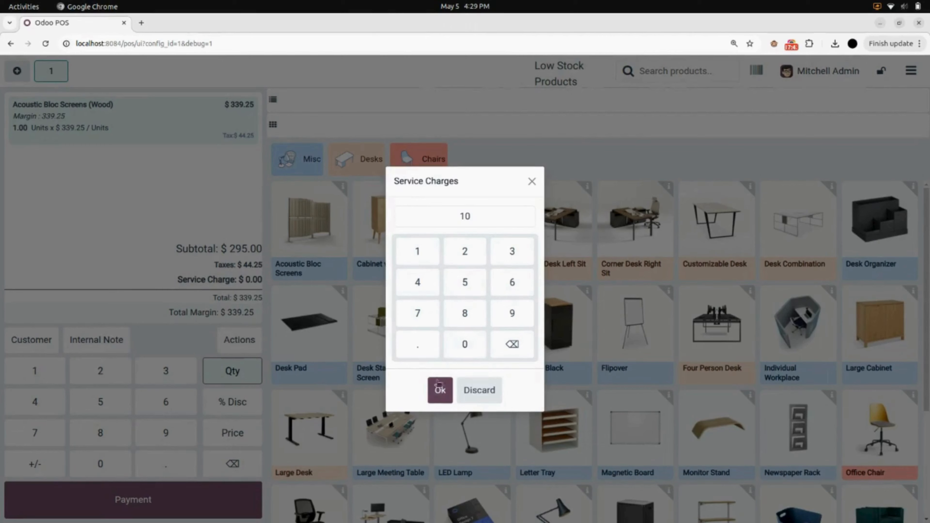
left_click(439, 391)
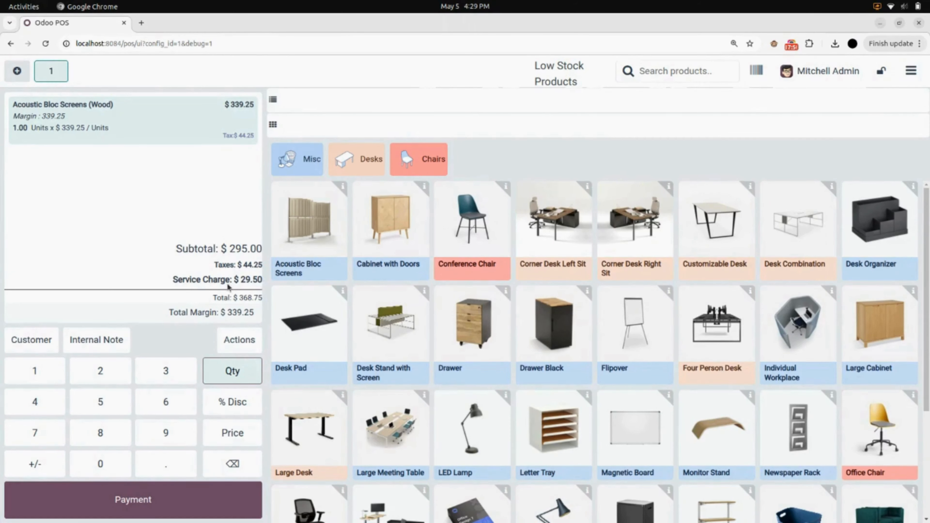
Assign the customer to the order and proceed to payment for $368.75.
left_click(52, 341)
left_click(248, 278)
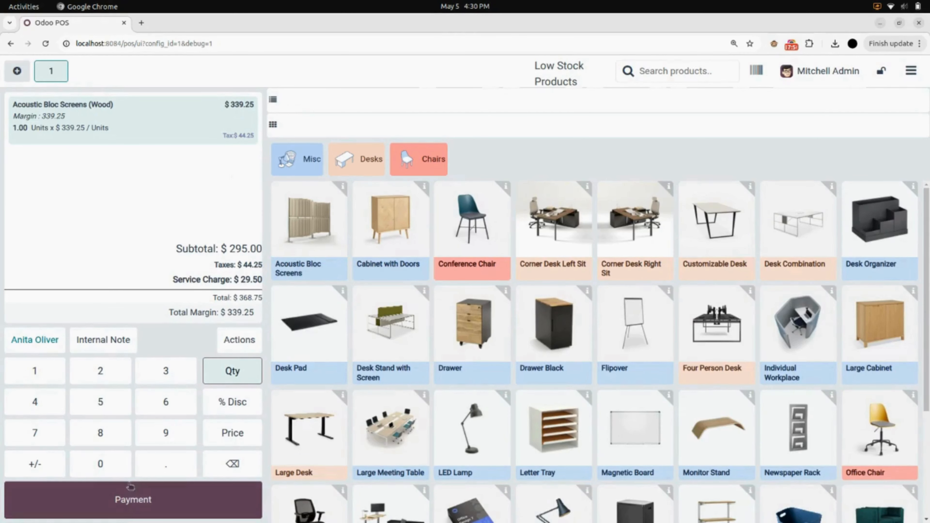
left_click(131, 502)
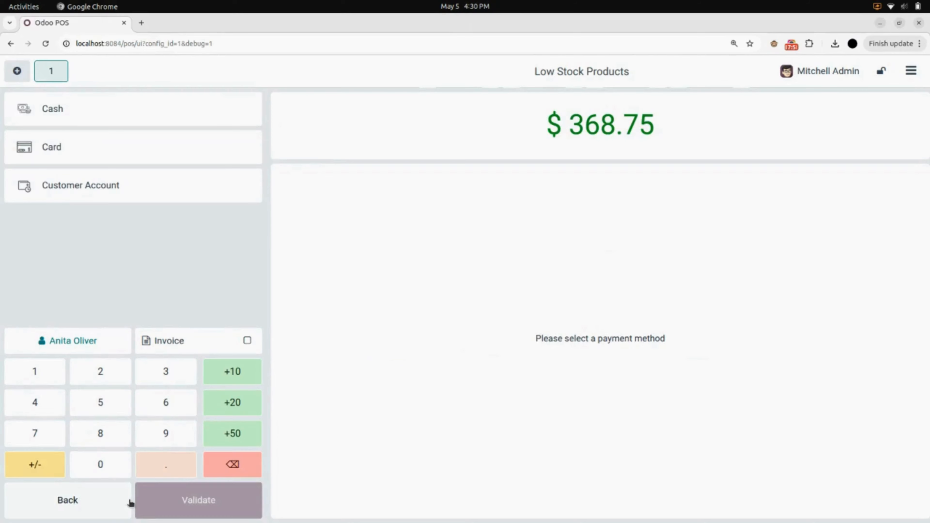
Pay the $368.75 order in cash, then go back to the Furniture Shop POS backend settings.
left_click(136, 114)
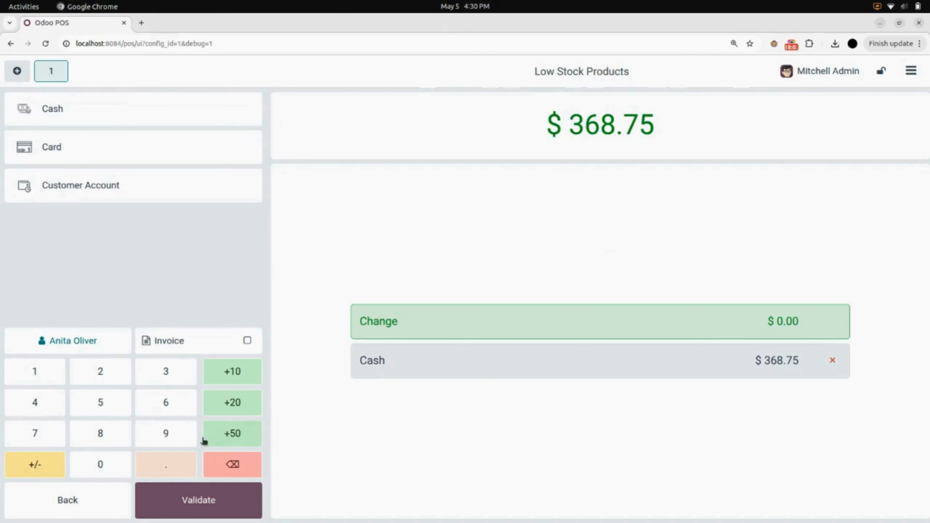
left_click(192, 503)
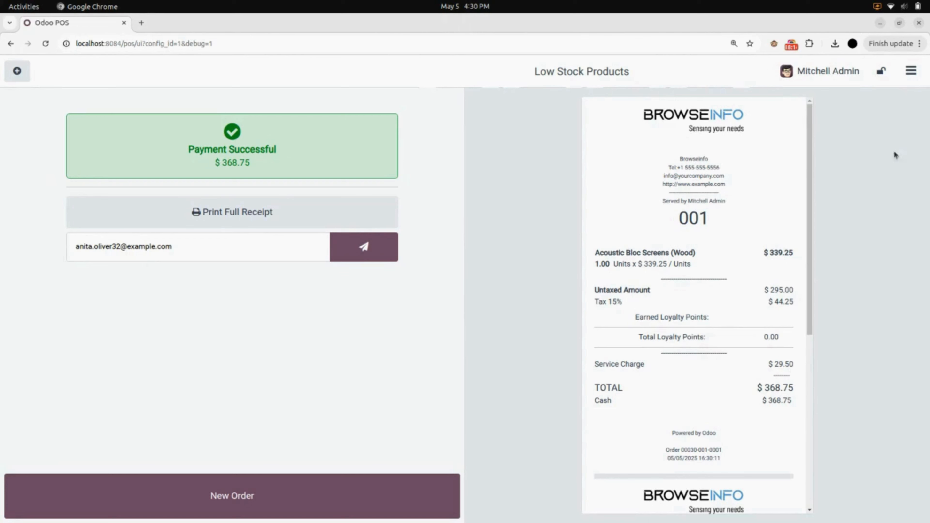
left_click(916, 78)
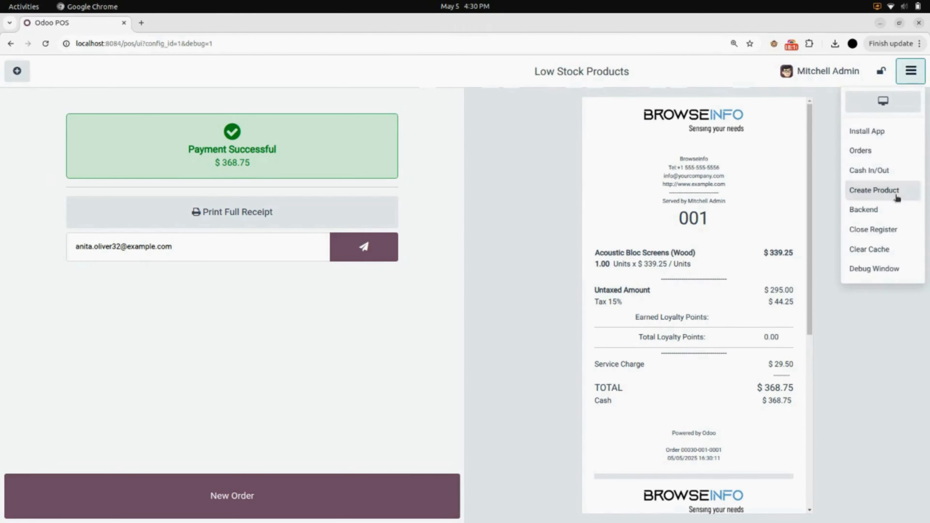
left_click(597, 254)
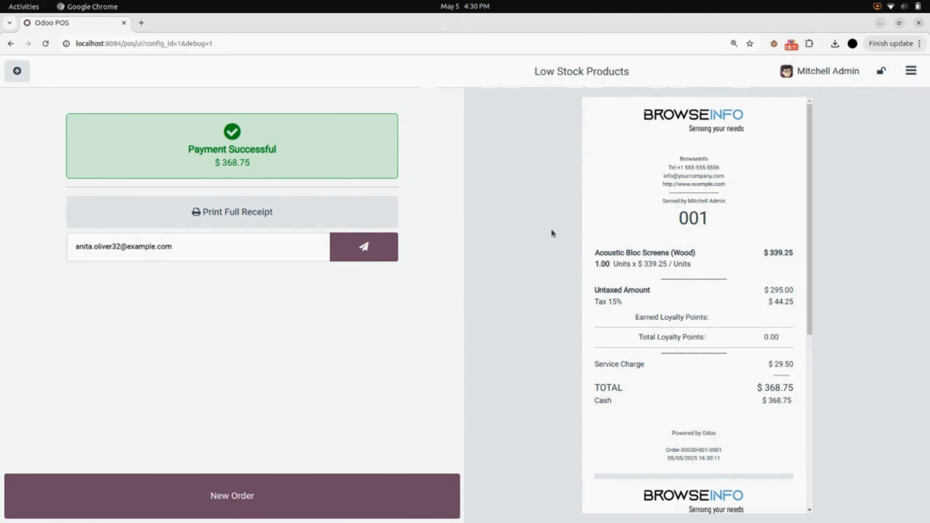
left_click(11, 43)
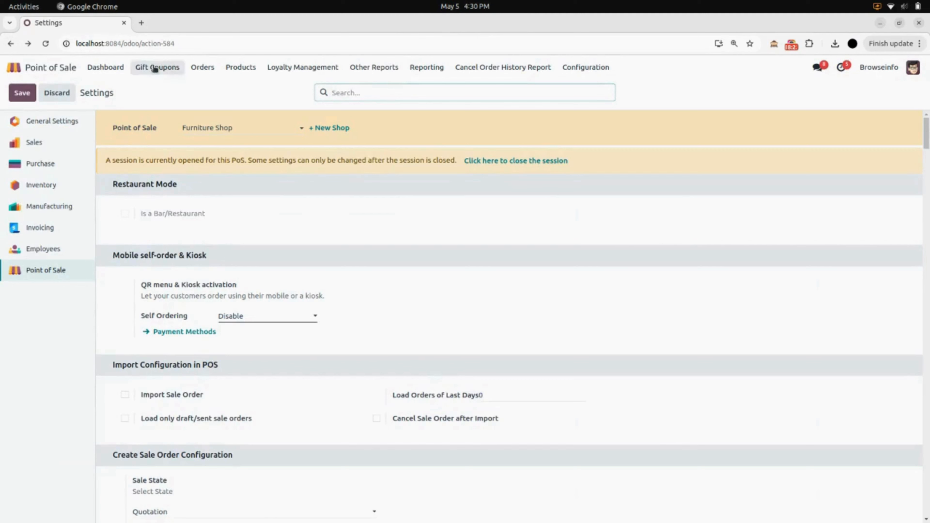
Open order Furniture Shop/0003 and invoice it as INV/2025/00005, including the $29.50 service charge.
left_click(208, 73)
left_click(217, 90)
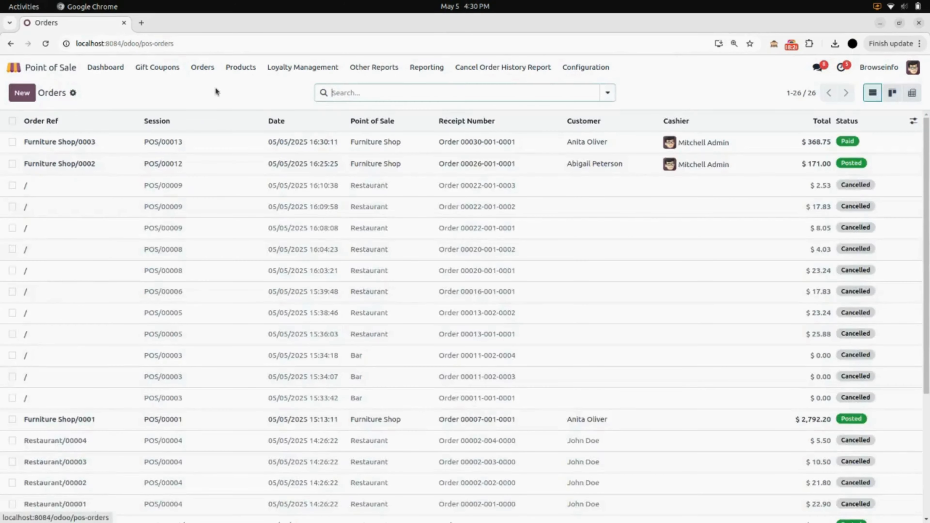
left_click(230, 146)
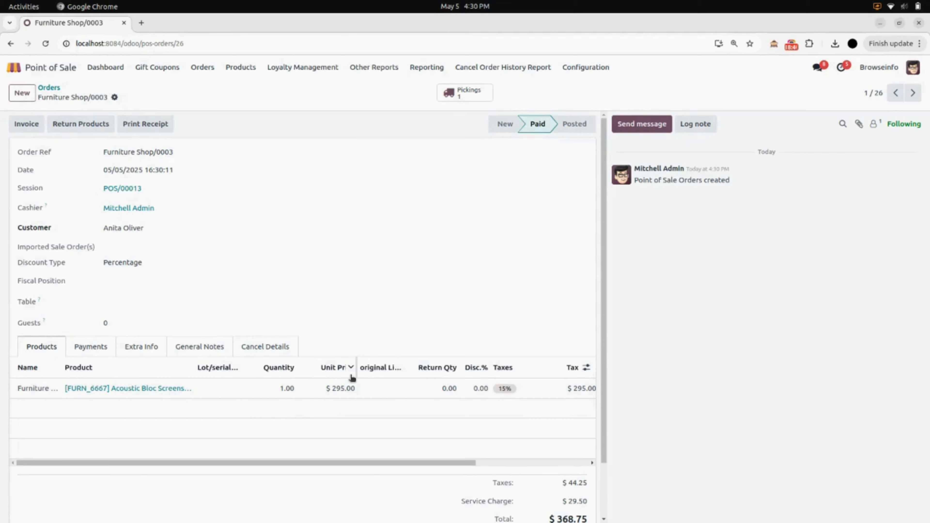
scroll(352, 377, "down", 2)
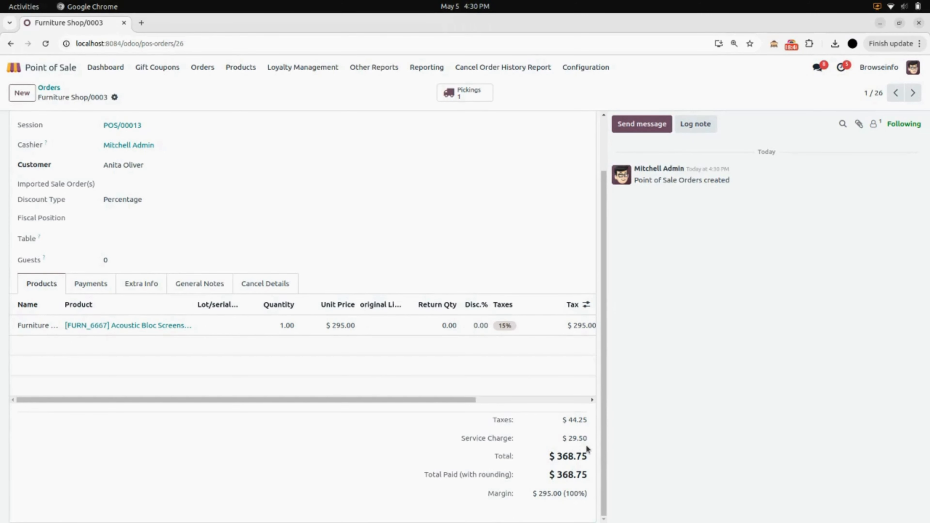
scroll(586, 448, "up", 2)
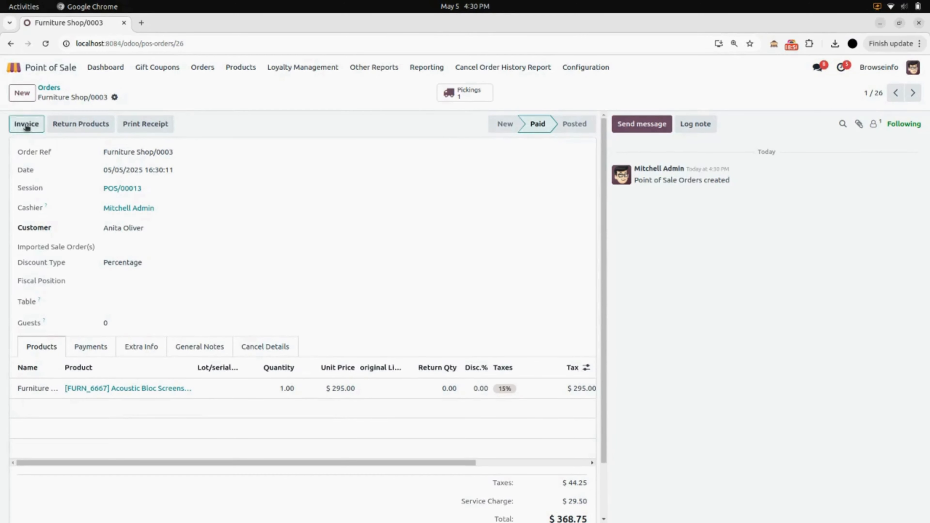
left_click(26, 126)
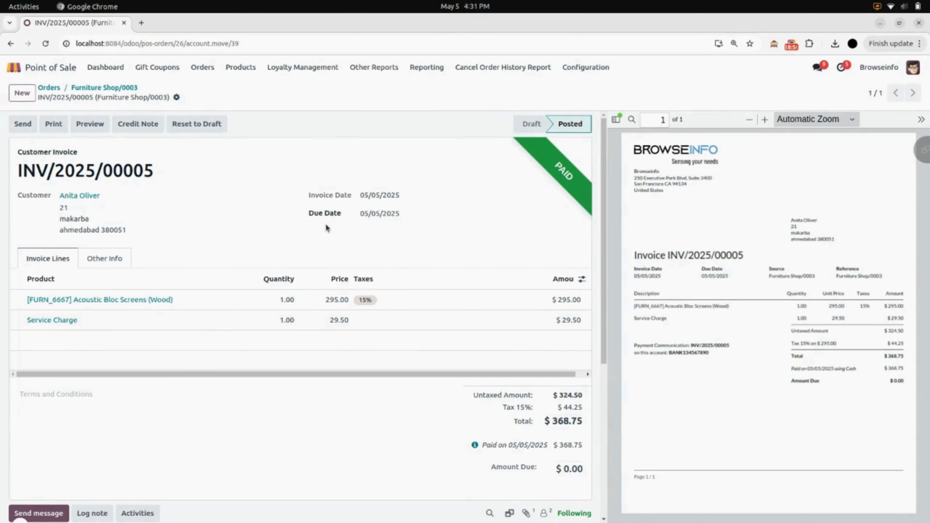
Look over invoice INV/2025/00005, then return to the Odoo apps home screen.
scroll(325, 224, "down", 3)
left_click(14, 67)
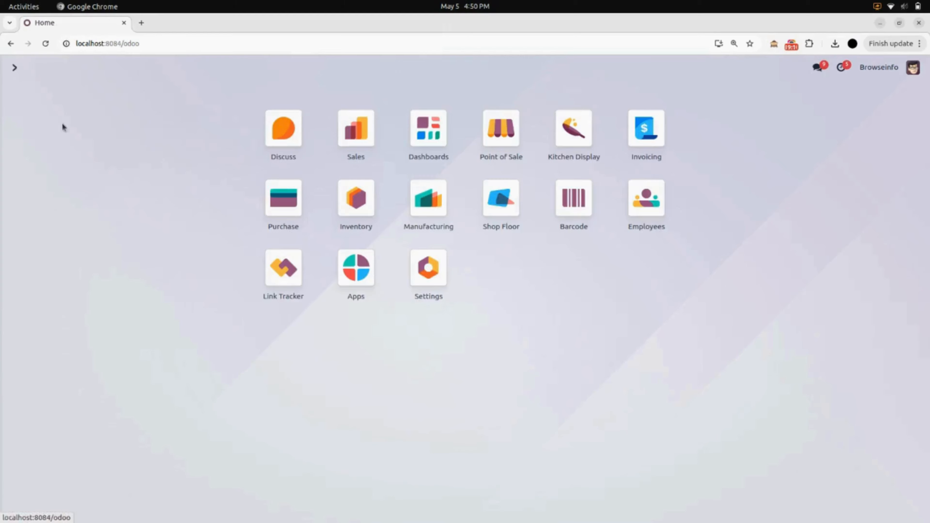